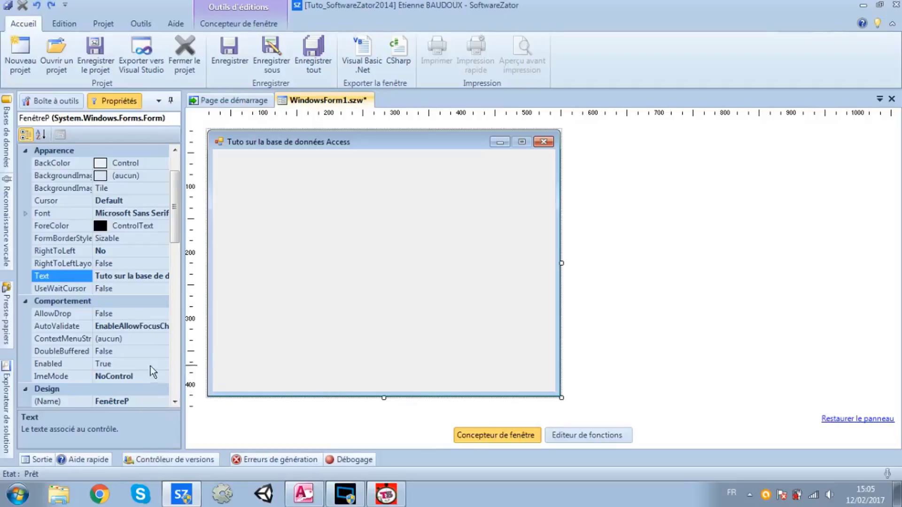
Launch Microsoft Access 2010 from the Start menu's Microsoft Office programs folder
{"action": "left_click", "coordinate": [18, 495]}
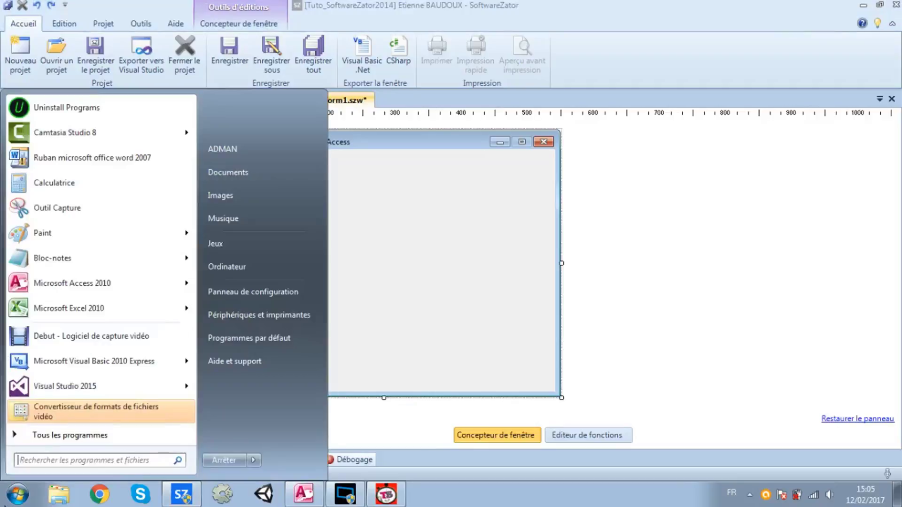
{"action": "left_click", "coordinate": [42, 436]}
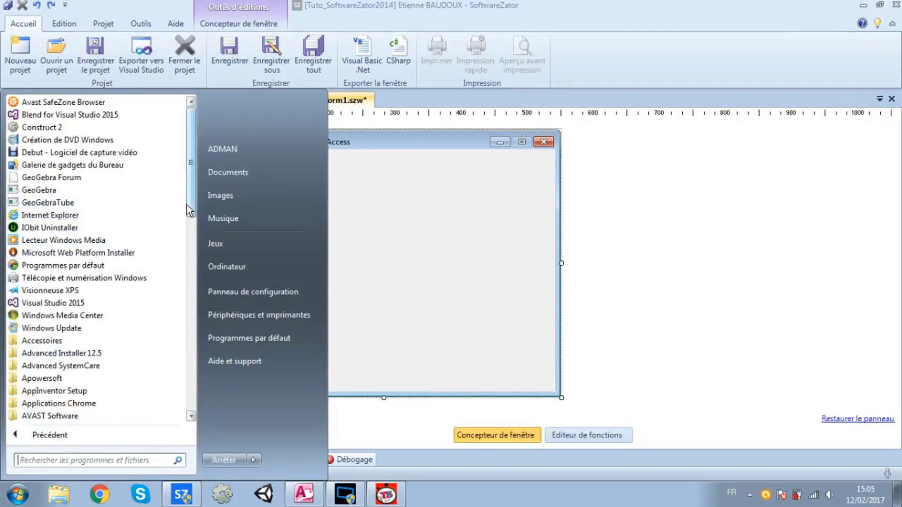
{"action": "left_click_drag", "start_coordinate": [190, 210], "coordinate": [187, 347]}
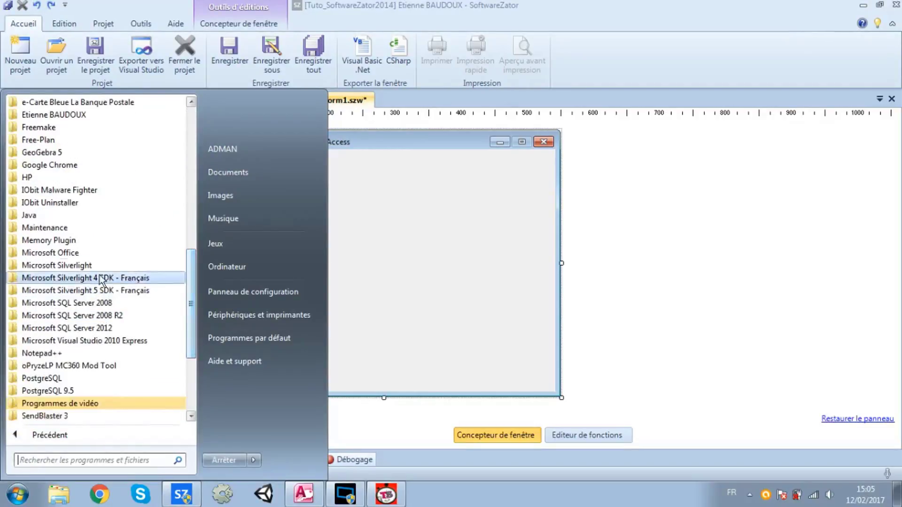
{"action": "left_click", "coordinate": [74, 256]}
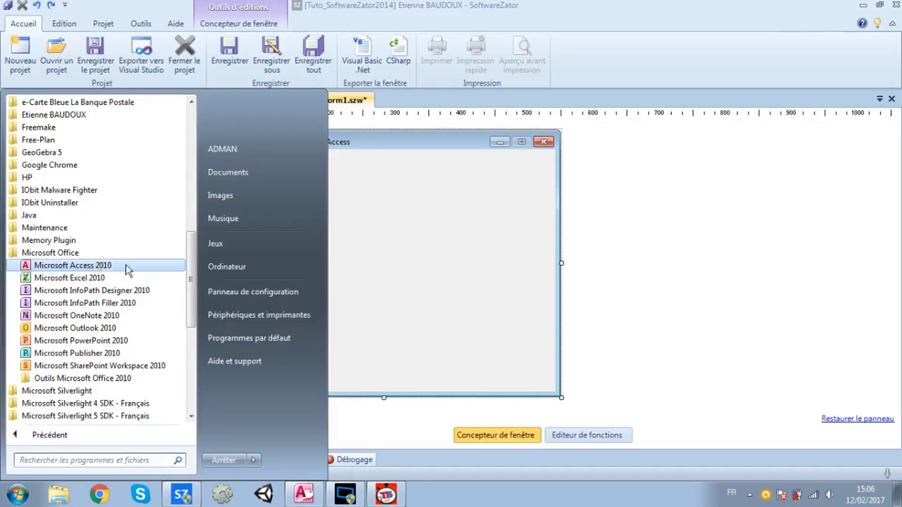
{"action": "left_click", "coordinate": [464, 204]}
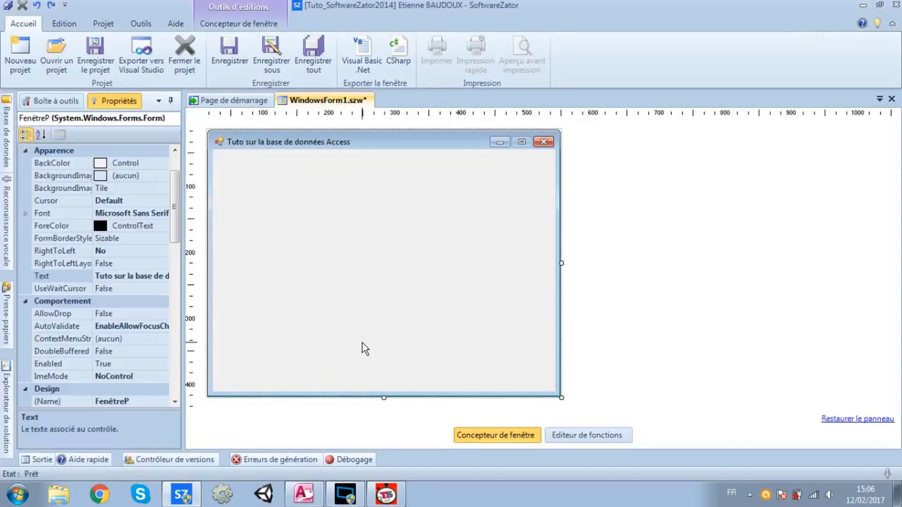
{"action": "left_click", "coordinate": [304, 493]}
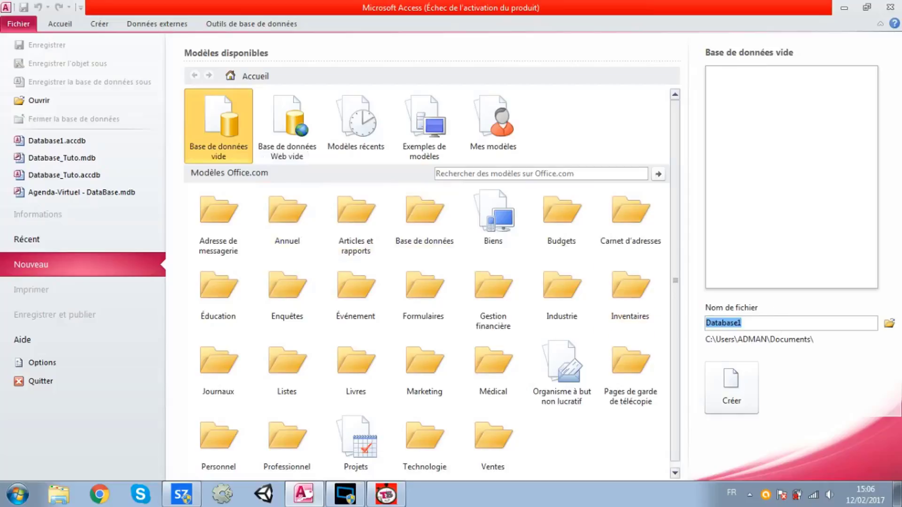
Change the blank database file name from Database1 to Database_Tuto
{"action": "left_click", "coordinate": [743, 323]}
{"action": "left_click_drag", "start_coordinate": [742, 323], "coordinate": [705, 323]}
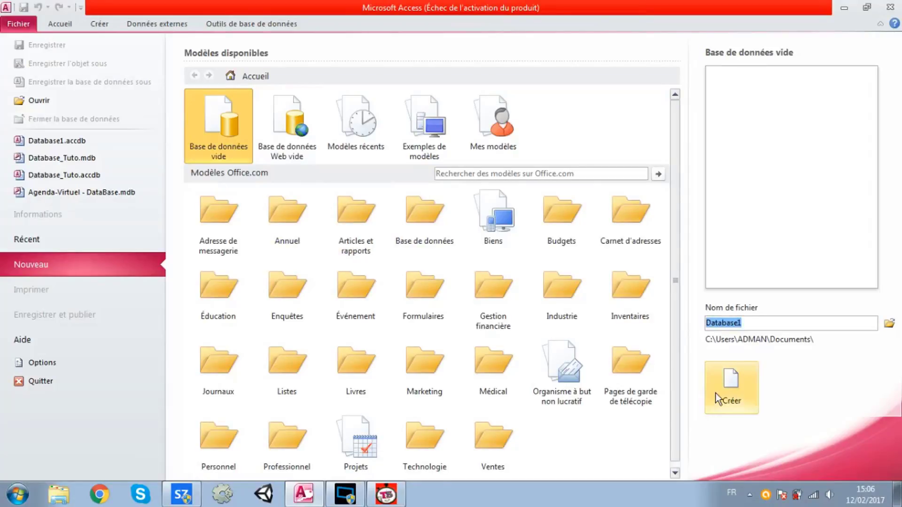
{"action": "key", "text": "Right"}
{"action": "key", "text": "BackSpace"}
{"action": "type", "text": "_Tut"}
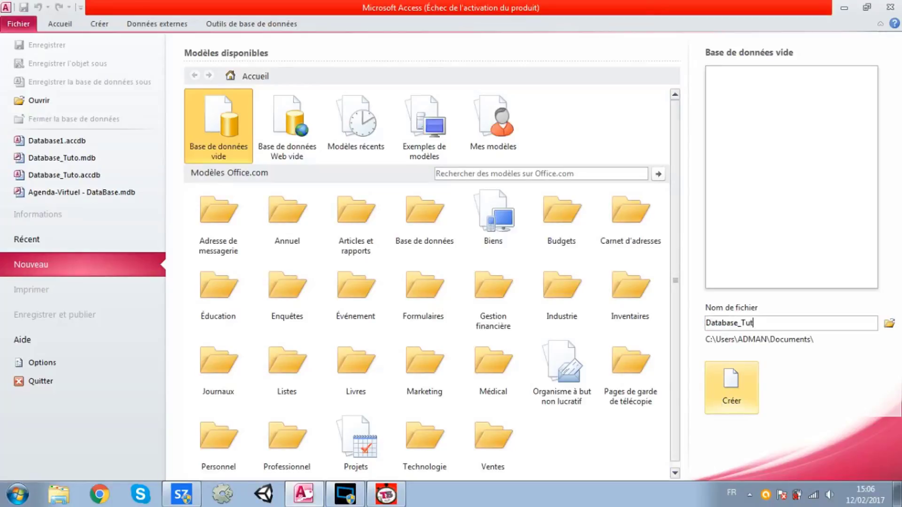
{"action": "type", "text": "o"}
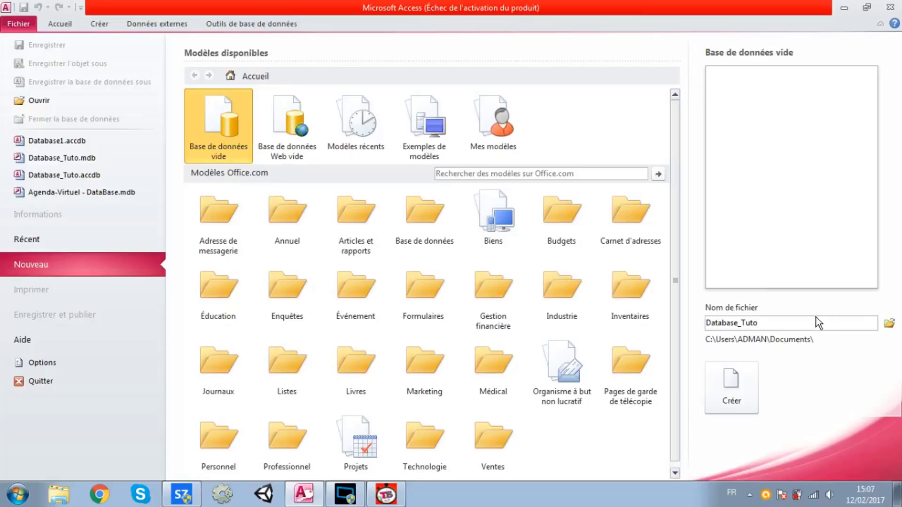
{"action": "left_click_drag", "start_coordinate": [758, 323], "coordinate": [705, 323]}
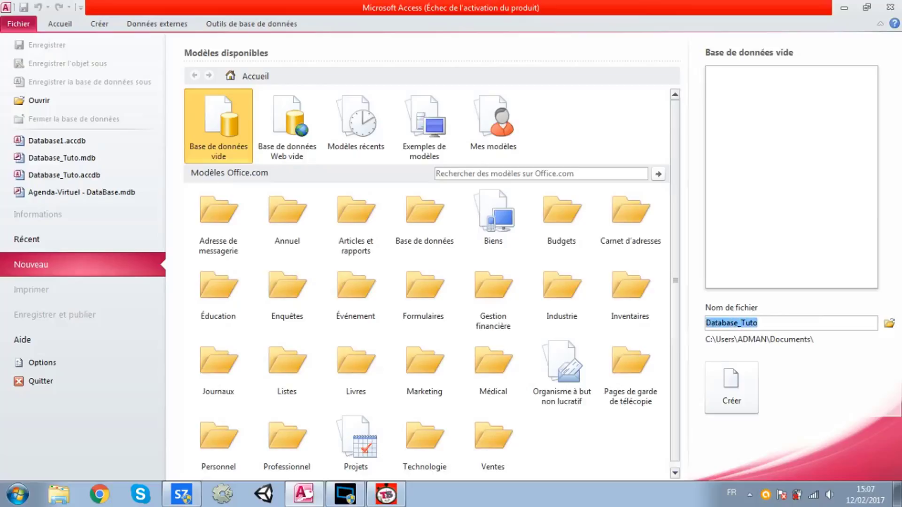
Choose Mes Projets SoftwareZator > Tuto_SoftwareZator2014 > Tuto_SoftwareZator2014 > Bin as the database location
{"action": "left_click", "coordinate": [890, 324]}
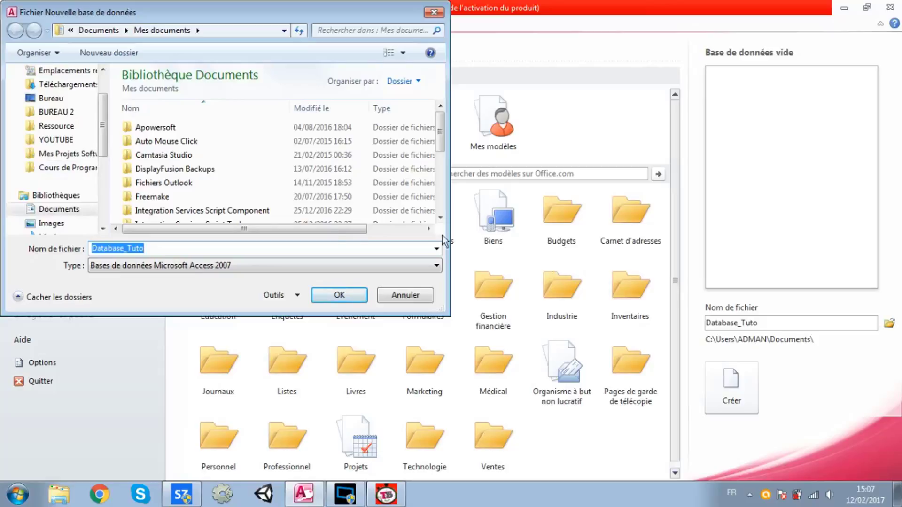
{"action": "left_click", "coordinate": [65, 155]}
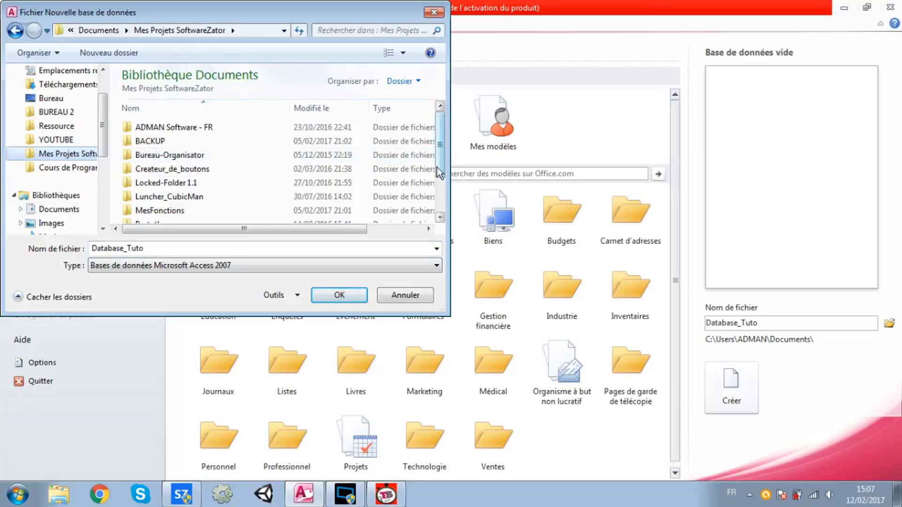
{"action": "left_click_drag", "start_coordinate": [439, 173], "coordinate": [446, 208]}
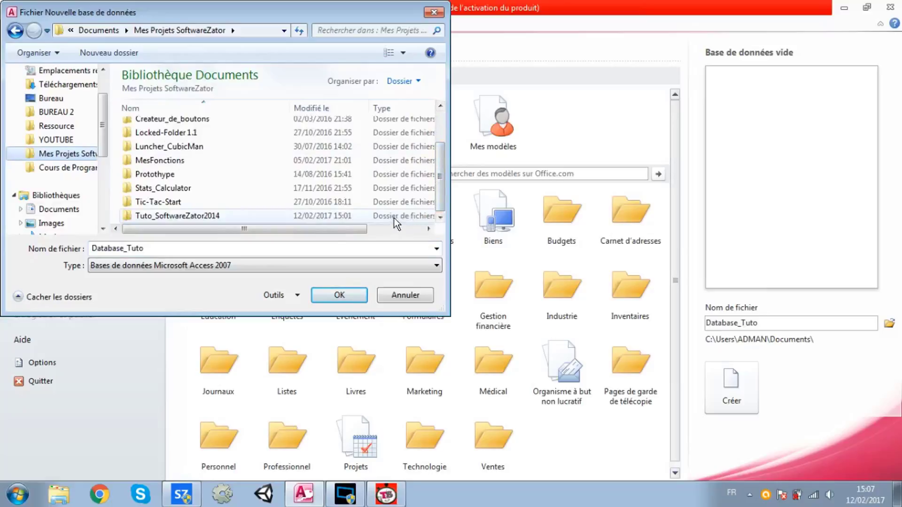
{"action": "double_click", "coordinate": [297, 216]}
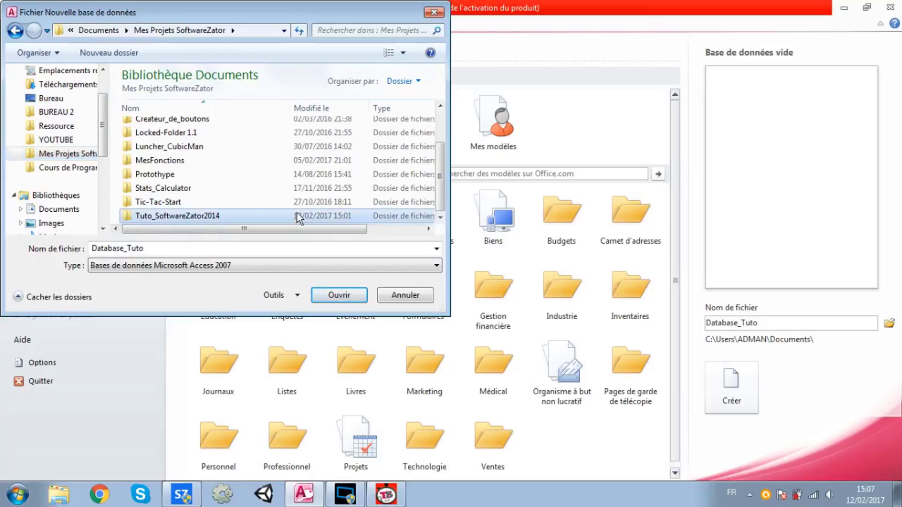
{"action": "double_click", "coordinate": [244, 123]}
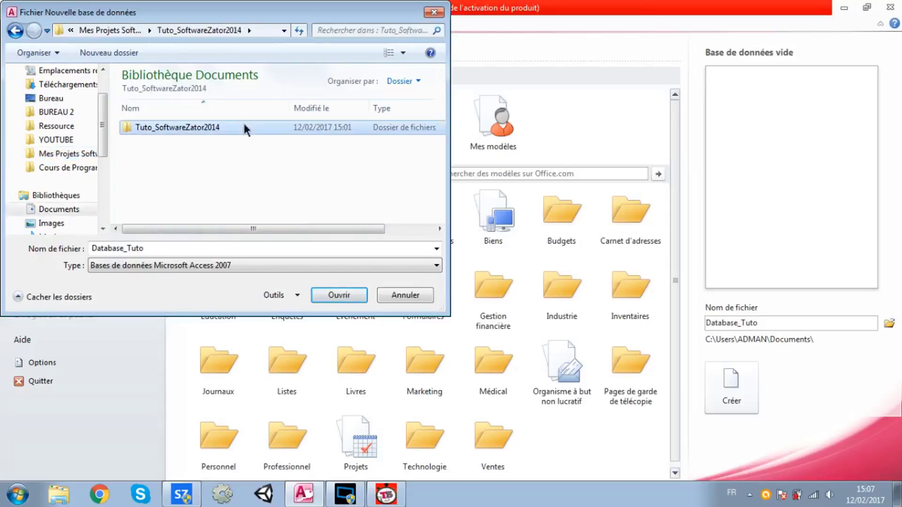
{"action": "left_click", "coordinate": [244, 124]}
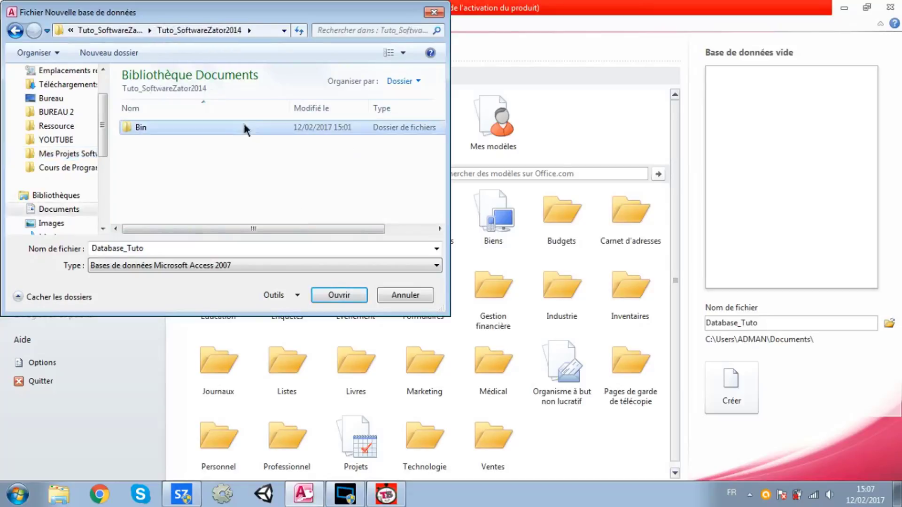
{"action": "double_click", "coordinate": [244, 125]}
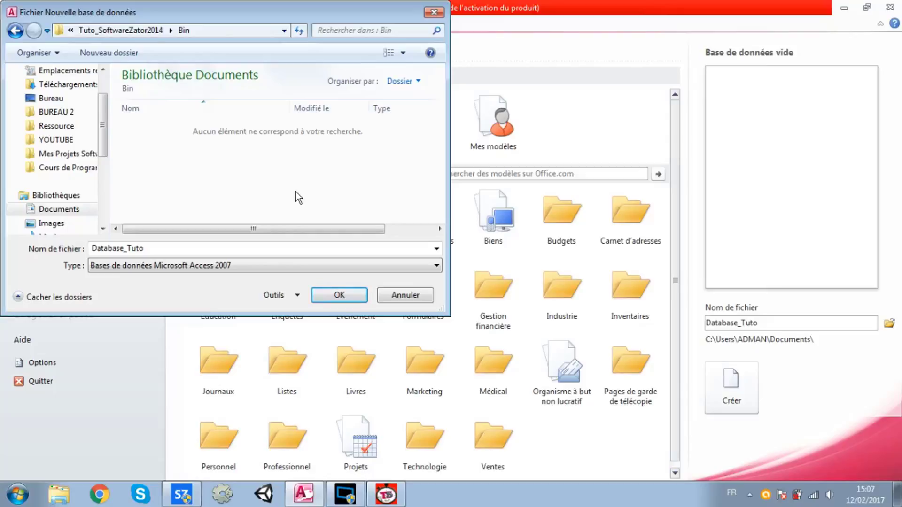
{"action": "left_click", "coordinate": [338, 296]}
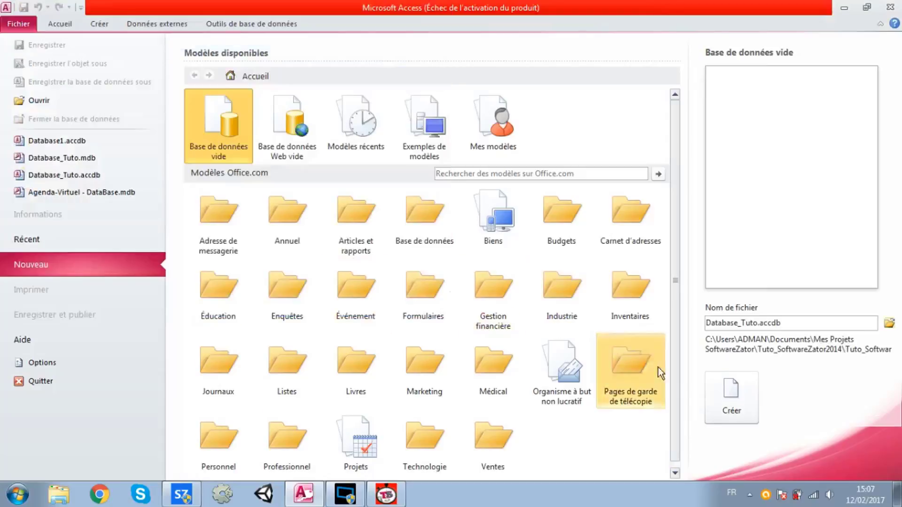
Create the blank Database_Tuto database, which opens Table1 in datasheet view
{"action": "left_click", "coordinate": [731, 407]}
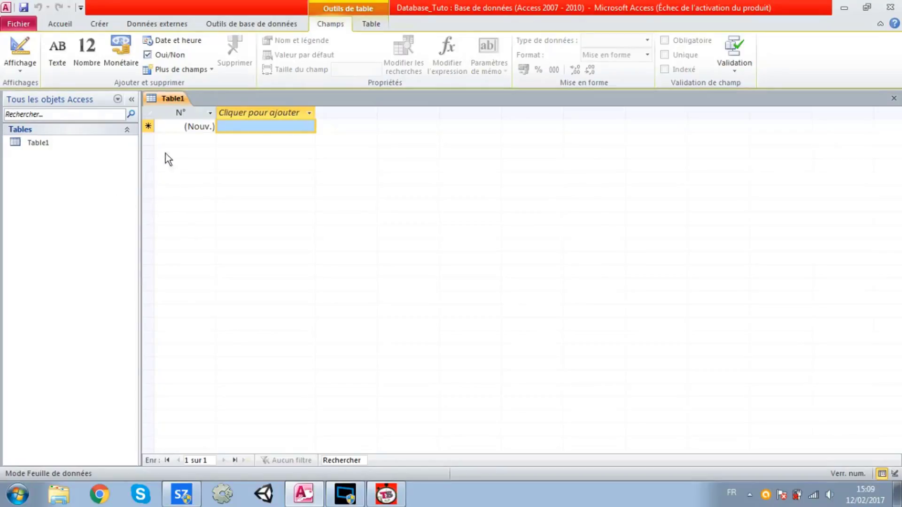
Save Table1 as a table named User
{"action": "right_click", "coordinate": [167, 101]}
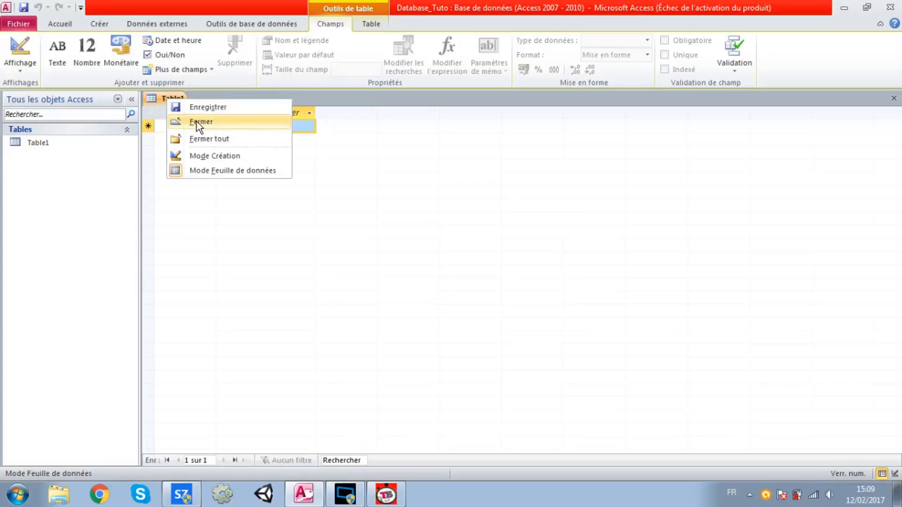
{"action": "left_click", "coordinate": [193, 104]}
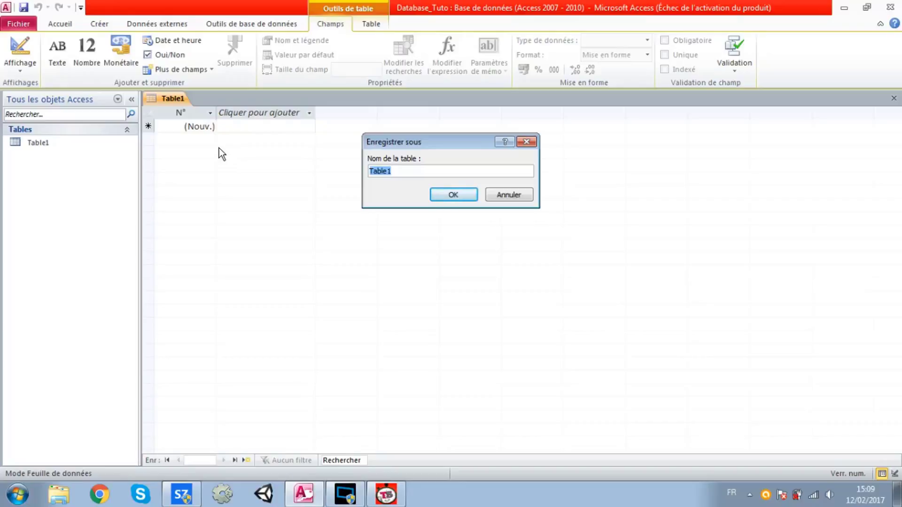
{"action": "type", "text": "User"}
{"action": "left_click", "coordinate": [446, 194]}
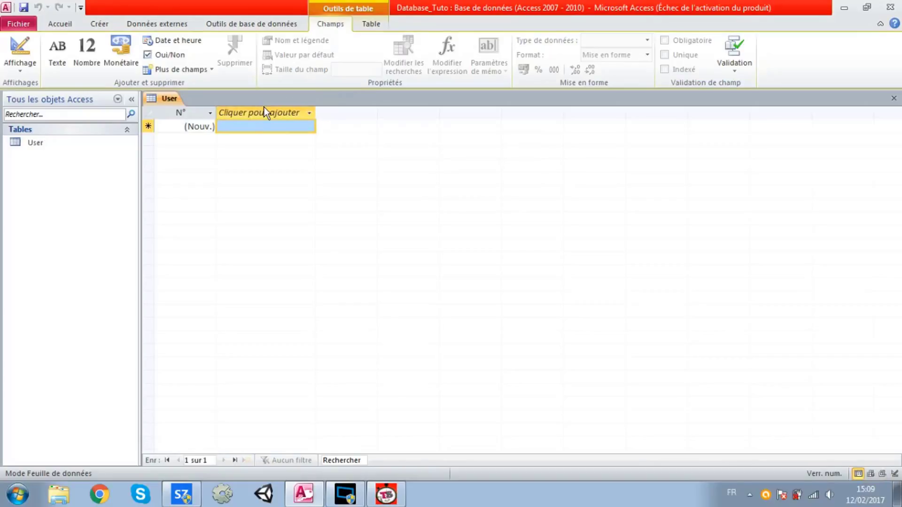
Switch the User table to Mode Création to show its fields and data types
{"action": "right_click", "coordinate": [170, 99]}
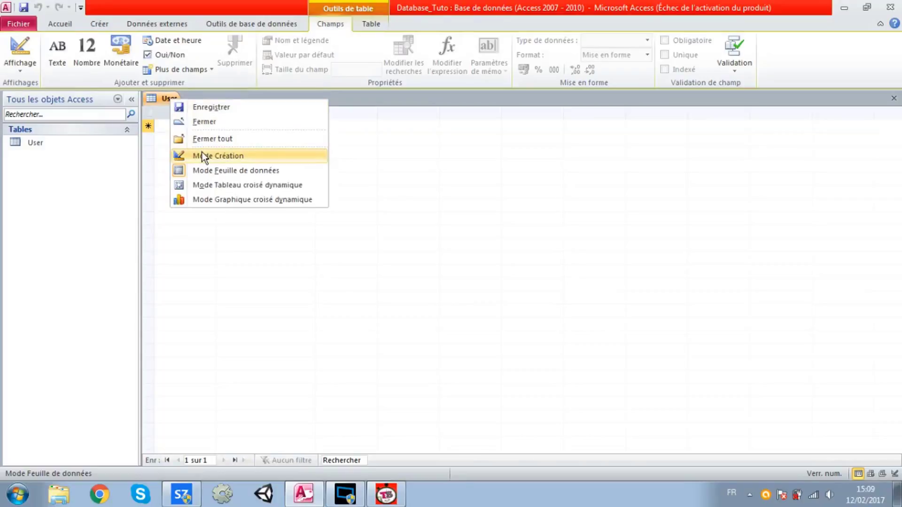
{"action": "left_click", "coordinate": [161, 103]}
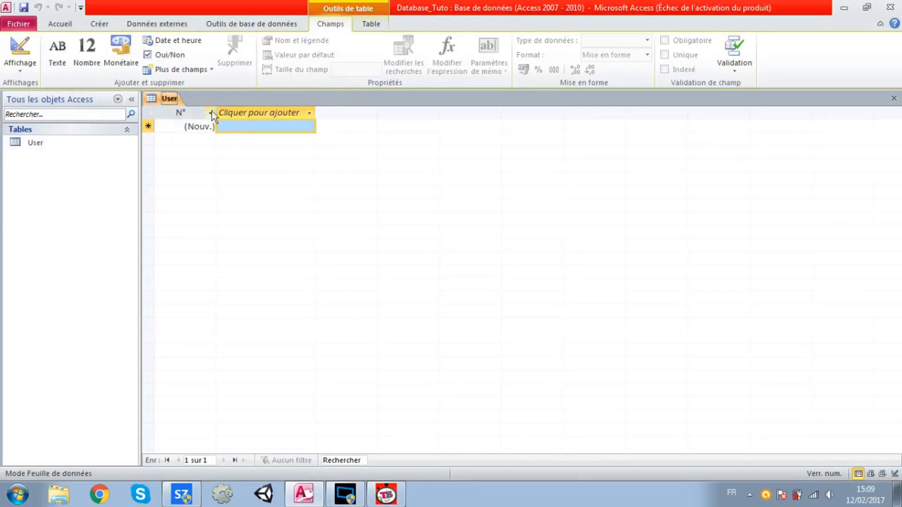
{"action": "right_click", "coordinate": [171, 99]}
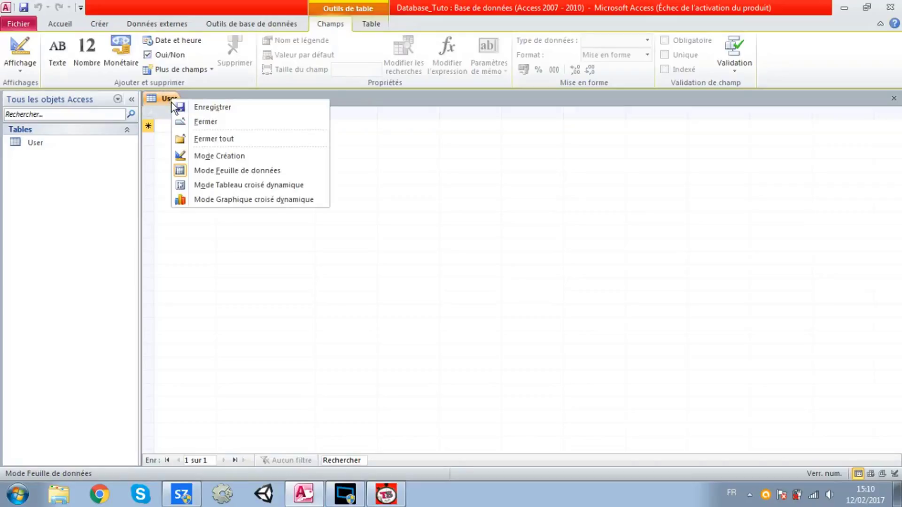
{"action": "left_click", "coordinate": [196, 159]}
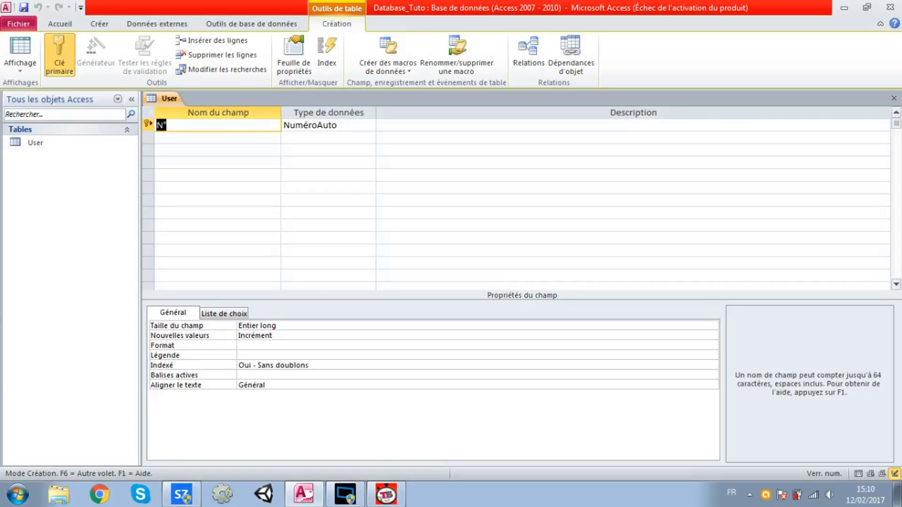
Replace the N° field name with ID in the User table's design grid
{"action": "right_click", "coordinate": [164, 103]}
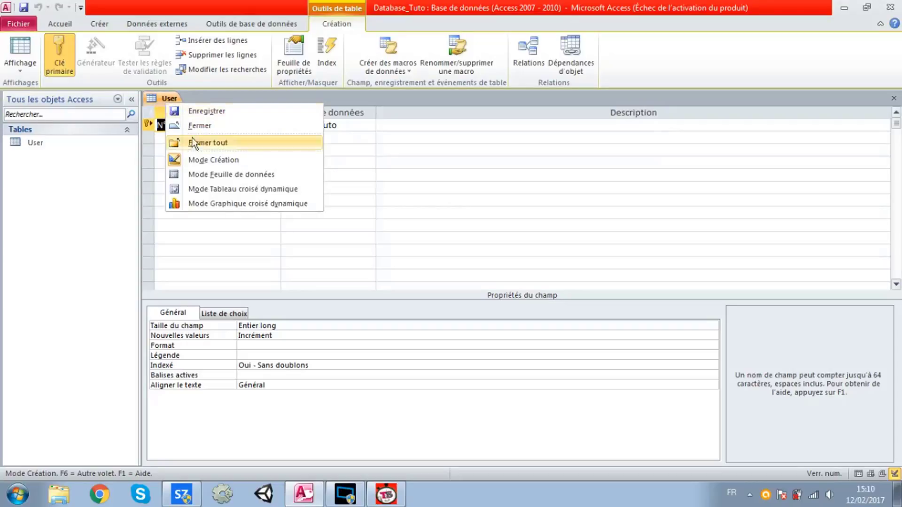
{"action": "left_click", "coordinate": [208, 160]}
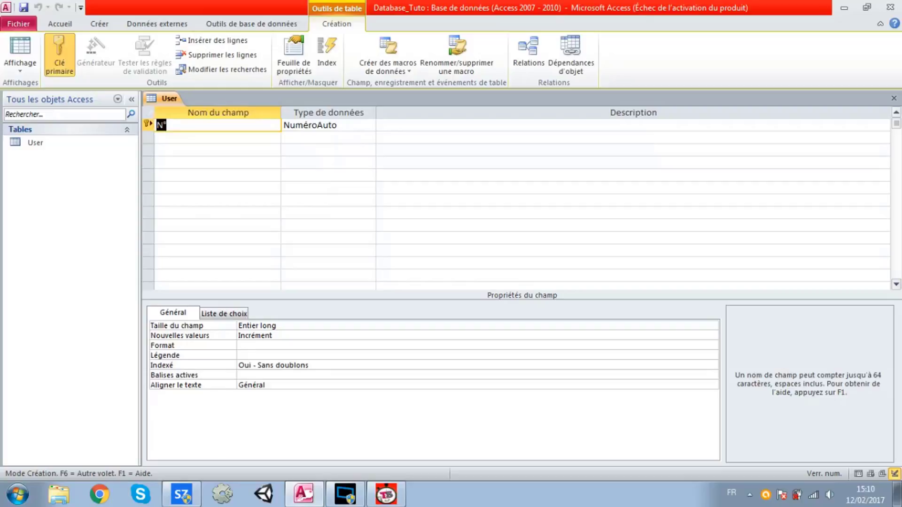
{"action": "left_click", "coordinate": [168, 126]}
{"action": "left_click", "coordinate": [188, 138]}
{"action": "left_click", "coordinate": [218, 150]}
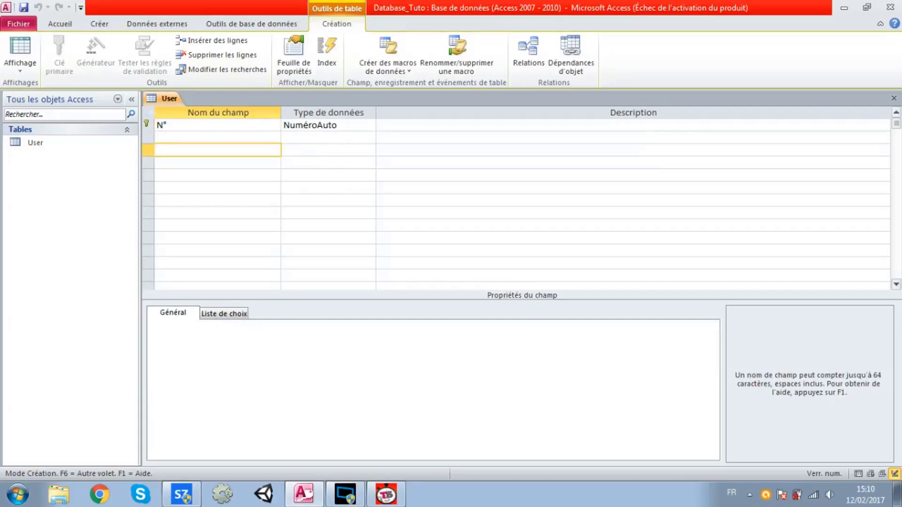
{"action": "left_click", "coordinate": [218, 162]}
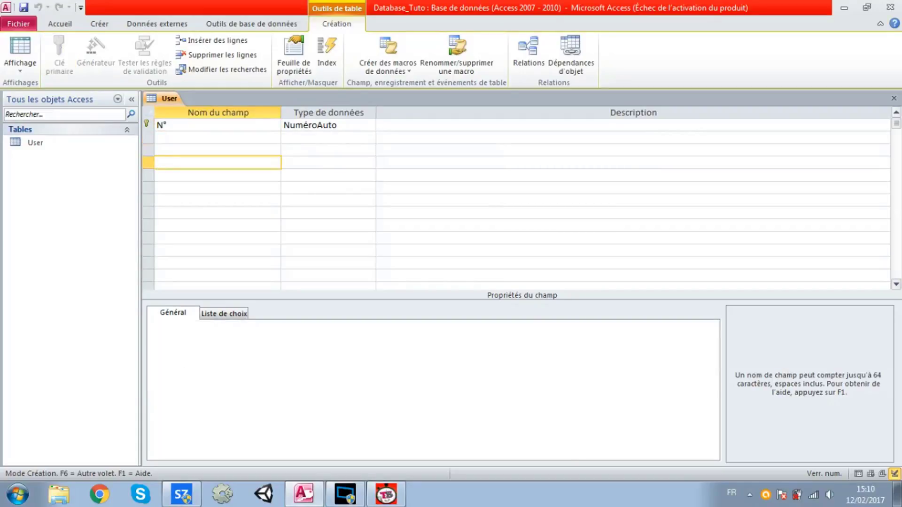
{"action": "left_click", "coordinate": [188, 125]}
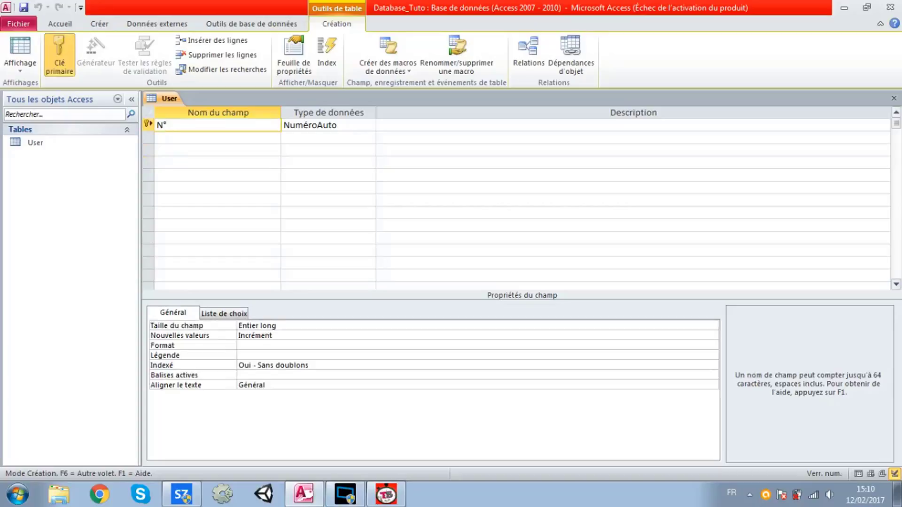
{"action": "left_click_drag", "start_coordinate": [169, 125], "coordinate": [154, 126]}
{"action": "key", "text": "Caps_Lock"}
{"action": "type", "text": "ID"}
{"action": "key", "text": "Caps_Lock"}
{"action": "key", "text": "Tab"}
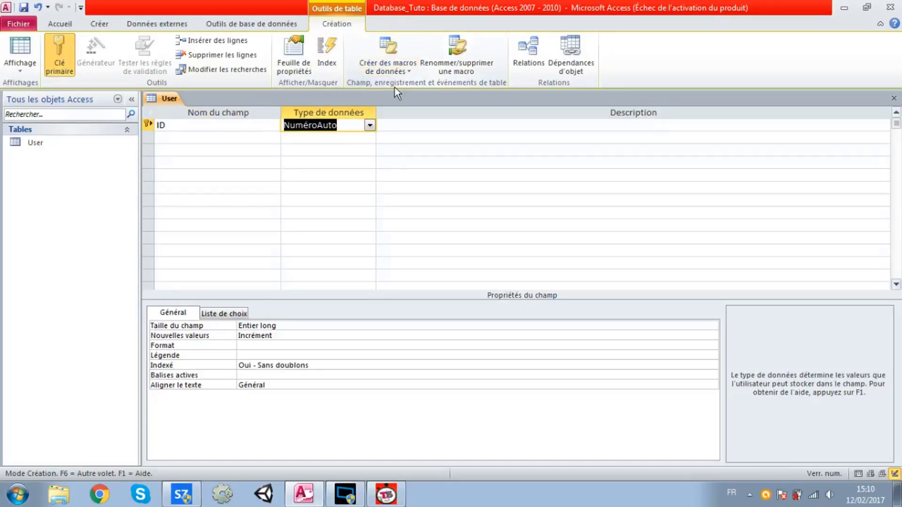
Set the ID field's data type to Numérique instead of NuméroAuto
{"action": "left_click", "coordinate": [370, 126]}
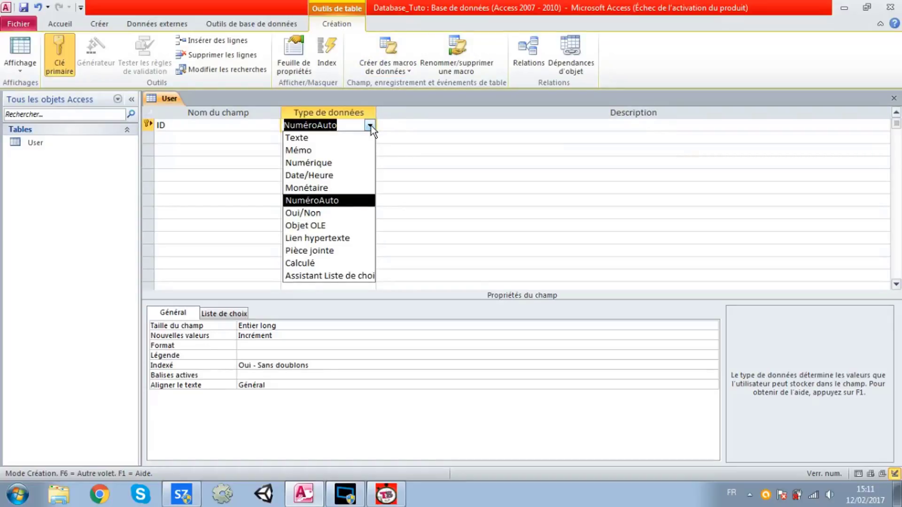
{"action": "left_click", "coordinate": [323, 163]}
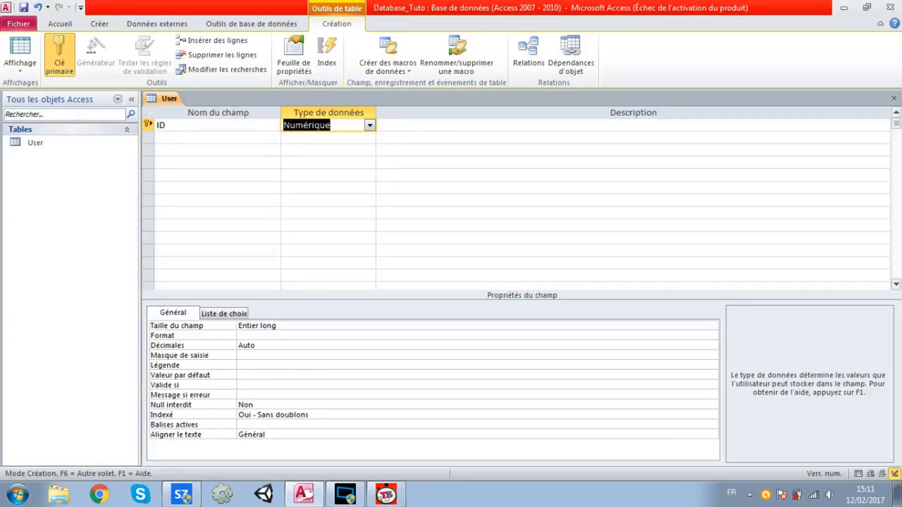
{"action": "left_click", "coordinate": [166, 125]}
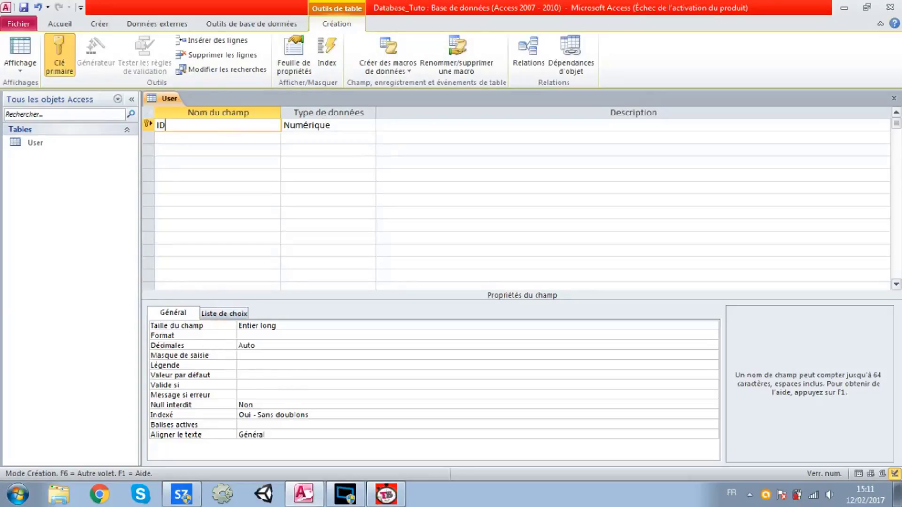
{"action": "left_click", "coordinate": [217, 138]}
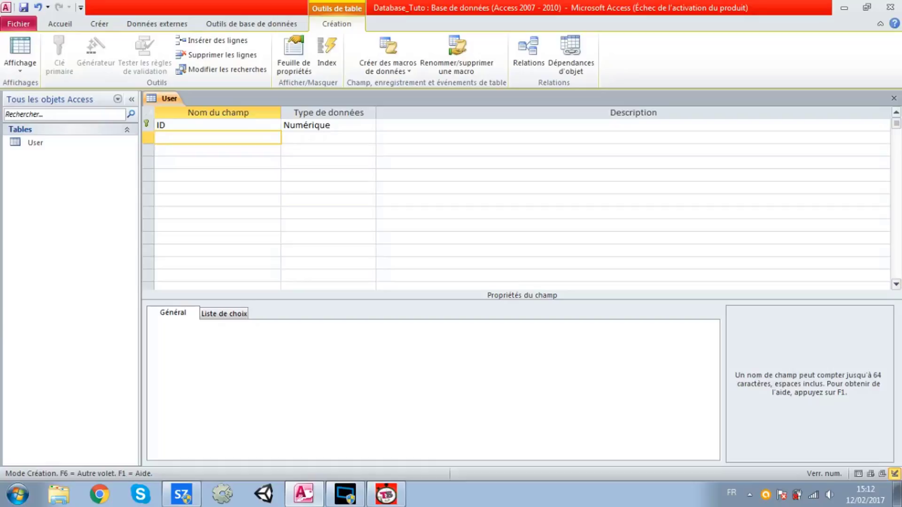
Add a Users field of type Texte and check its 255 field size
{"action": "type", "text": "Users"}
{"action": "key", "text": "Tab"}
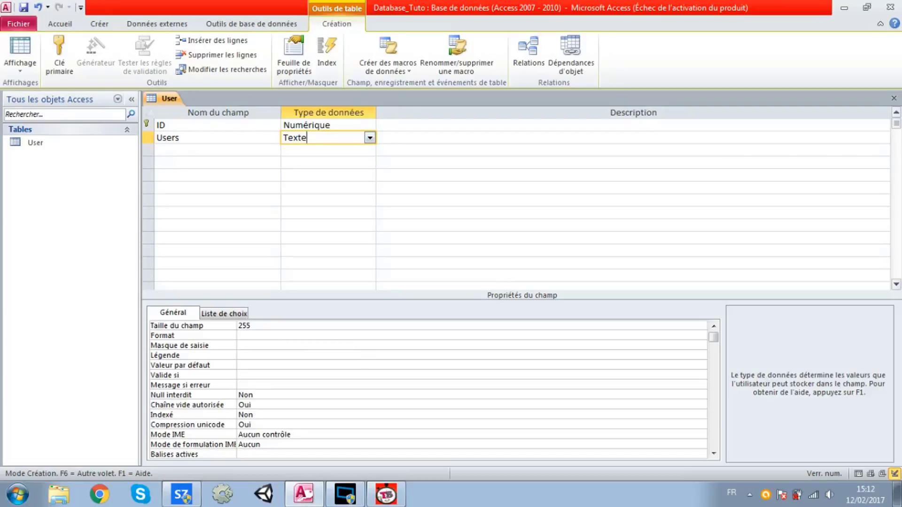
{"action": "left_click", "coordinate": [253, 326]}
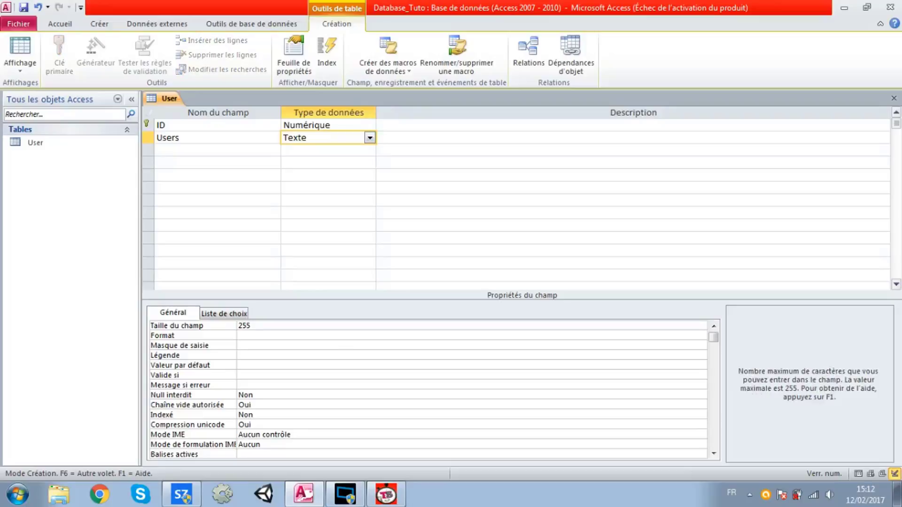
{"action": "left_click_drag", "start_coordinate": [252, 326], "coordinate": [243, 326]}
{"action": "left_click", "coordinate": [254, 345]}
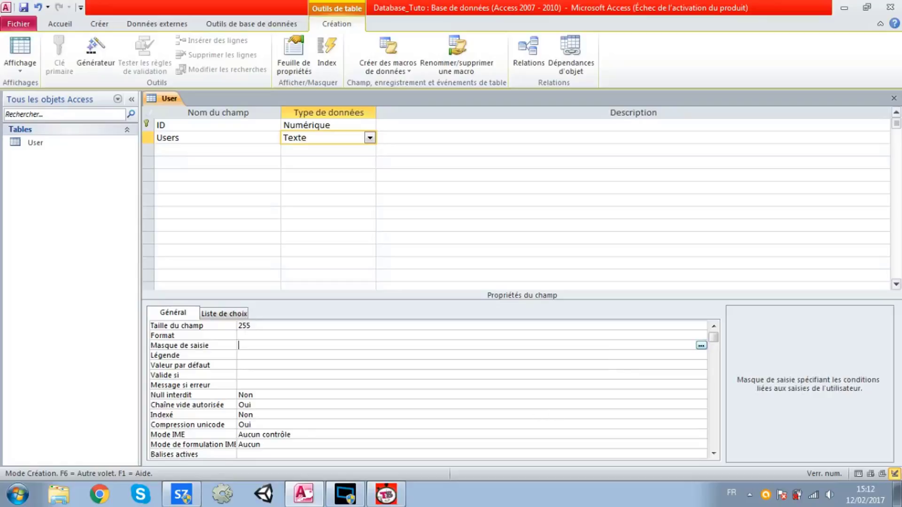
{"action": "left_click", "coordinate": [253, 395]}
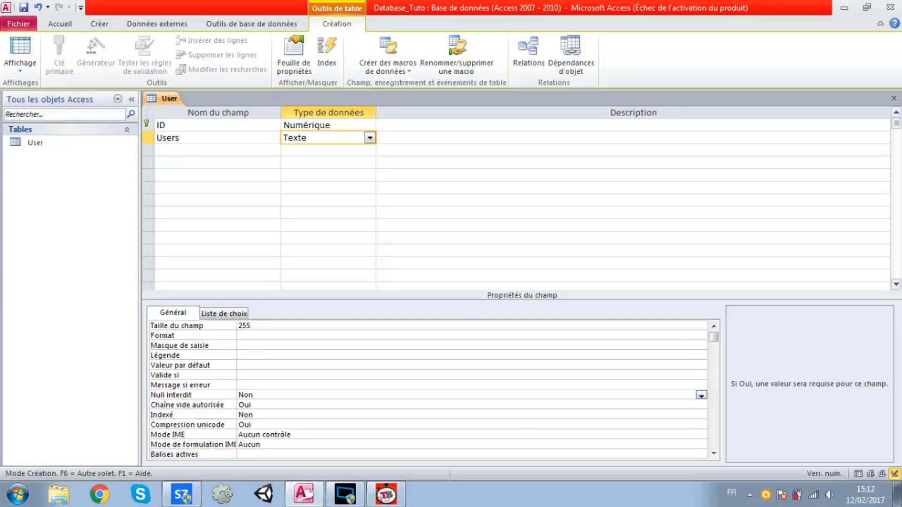
{"action": "left_click", "coordinate": [218, 150]}
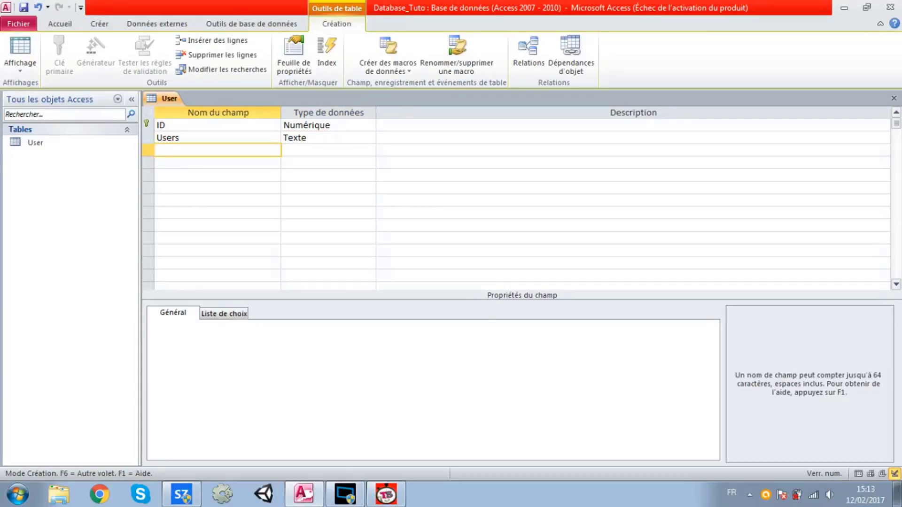
Add an Ages field with data type Numérique
{"action": "type", "text": "D"}
{"action": "key", "text": "BackSpace"}
{"action": "type", "text": "Ages"}
{"action": "key", "text": "Tab"}
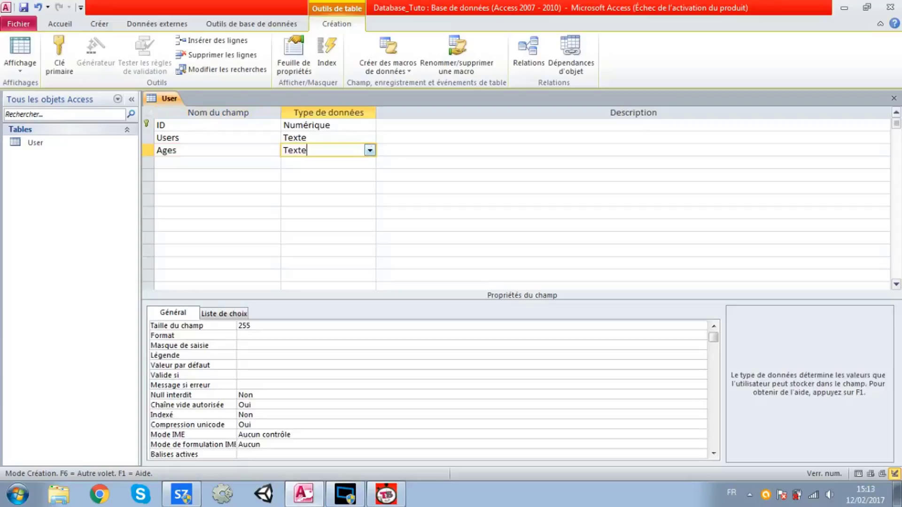
{"action": "left_click", "coordinate": [370, 149]}
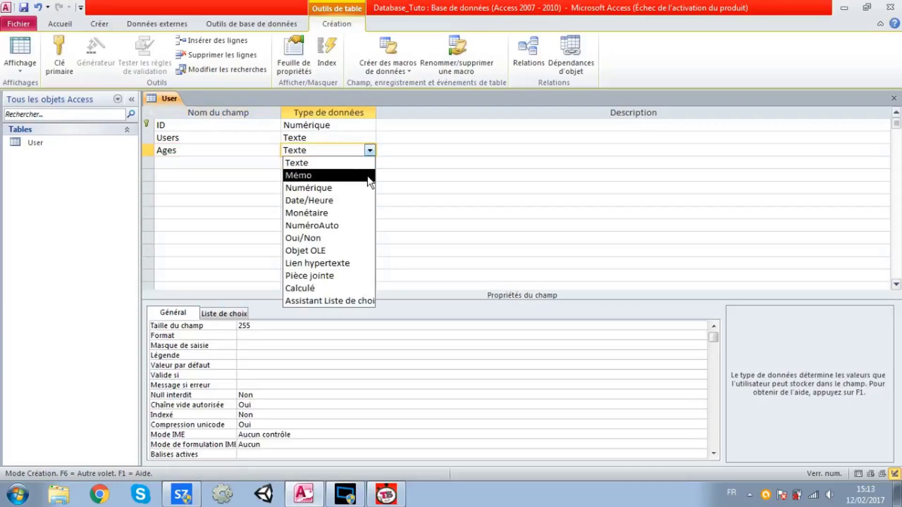
{"action": "left_click", "coordinate": [318, 190]}
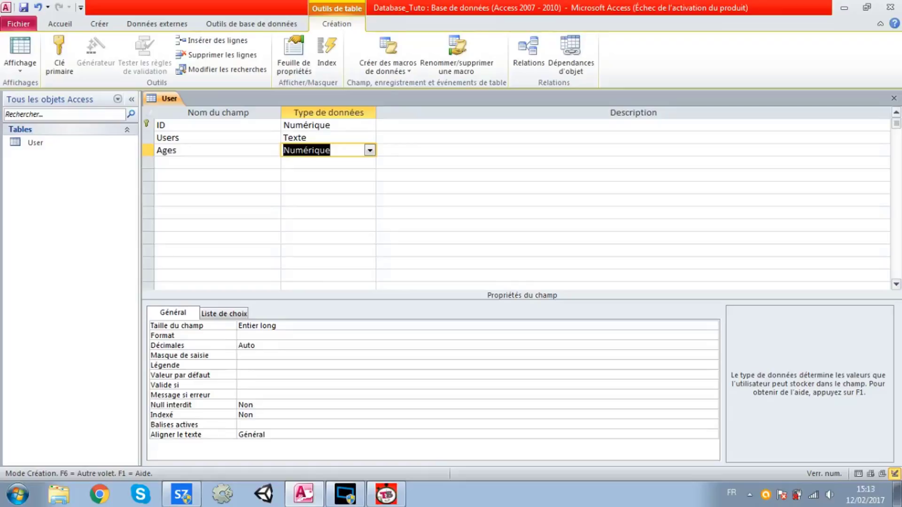
Add a Licences field with data type Texte below Ages
{"action": "left_click", "coordinate": [218, 163]}
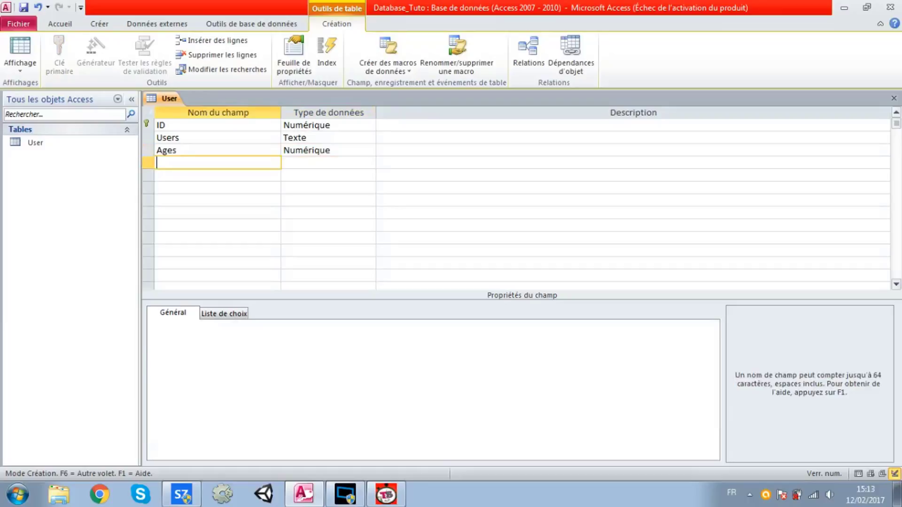
{"action": "type", "text": "Licences"}
{"action": "key", "text": "Tab"}
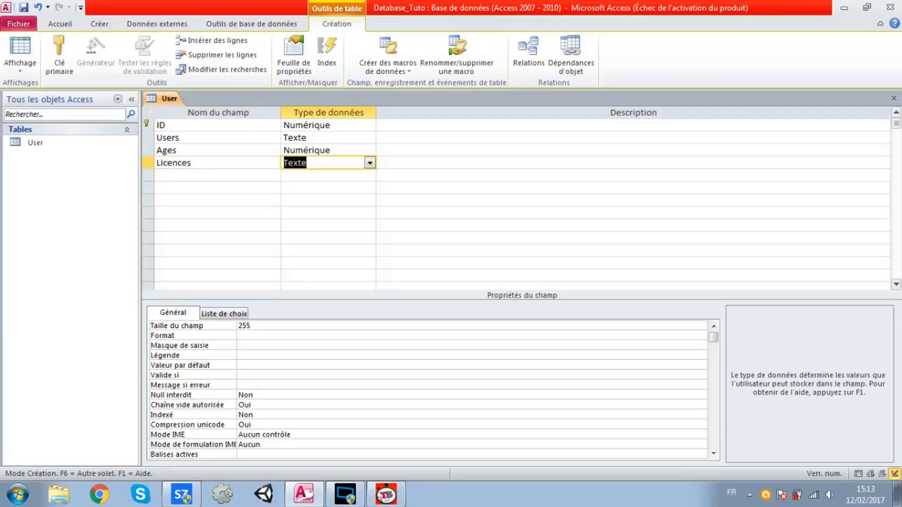
{"action": "left_click", "coordinate": [322, 138]}
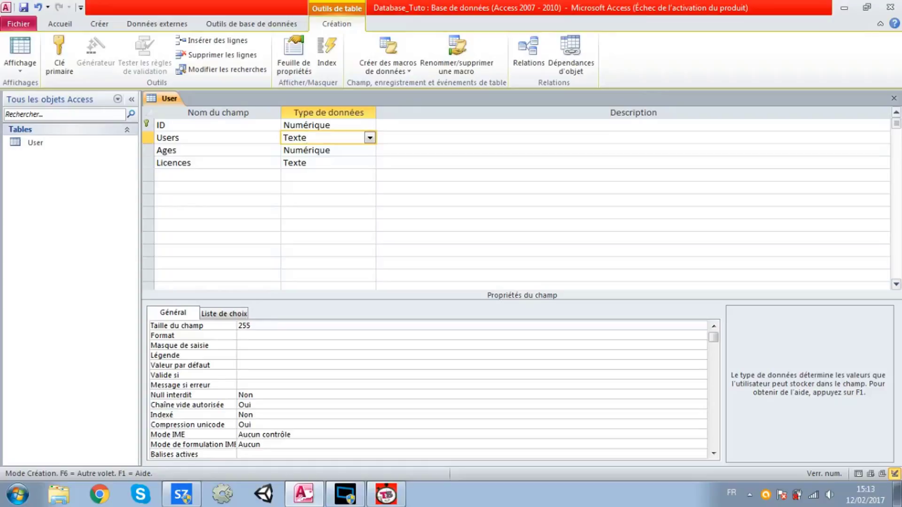
Save the User table with Enregistrer, then close all open objects with Fermer tout
{"action": "right_click", "coordinate": [168, 100]}
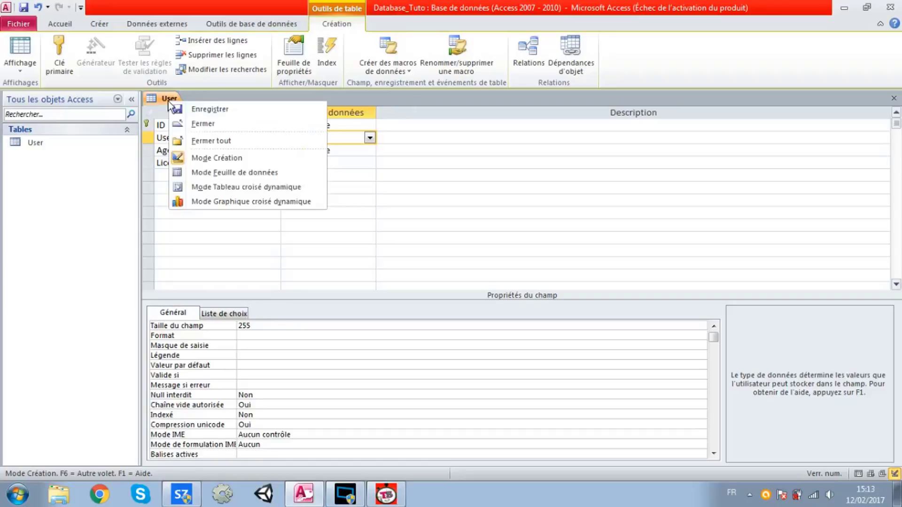
{"action": "left_click", "coordinate": [182, 109]}
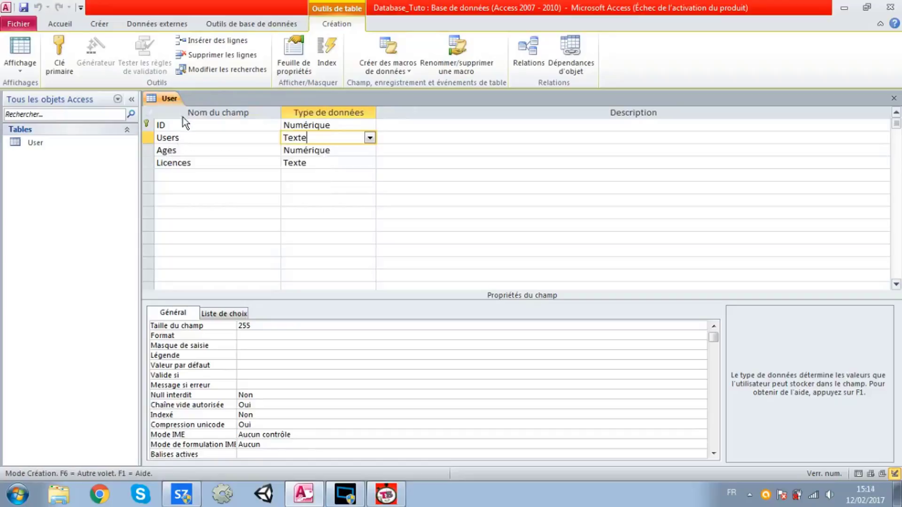
{"action": "right_click", "coordinate": [157, 98]}
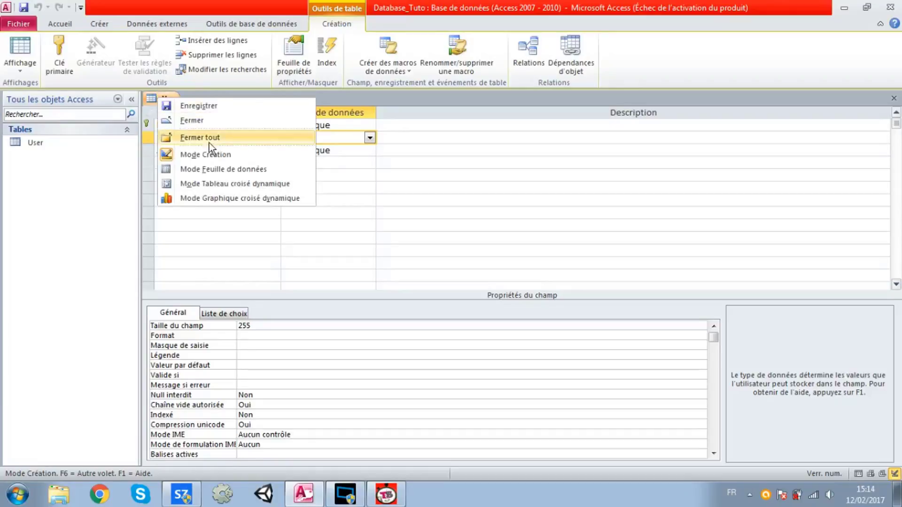
{"action": "left_click", "coordinate": [213, 167]}
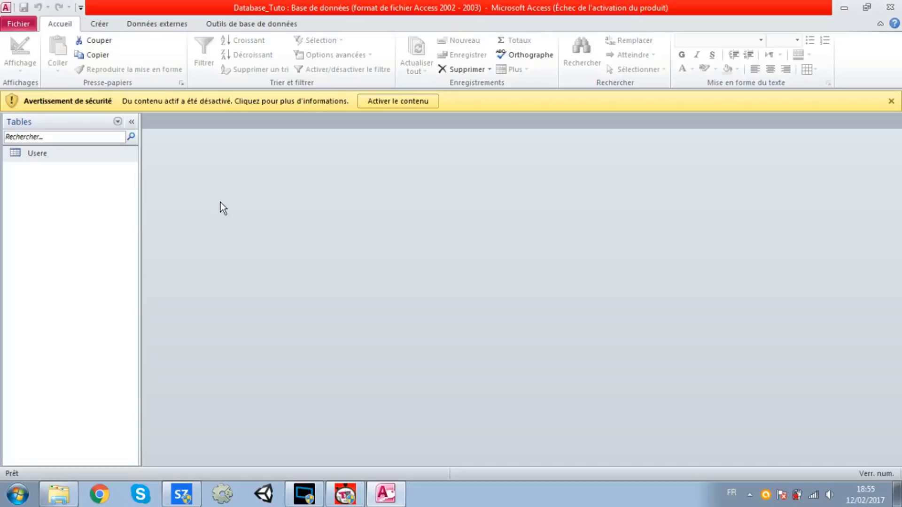
Create a new blank table from the Créer tab and save it as NomTable
{"action": "left_click", "coordinate": [102, 26]}
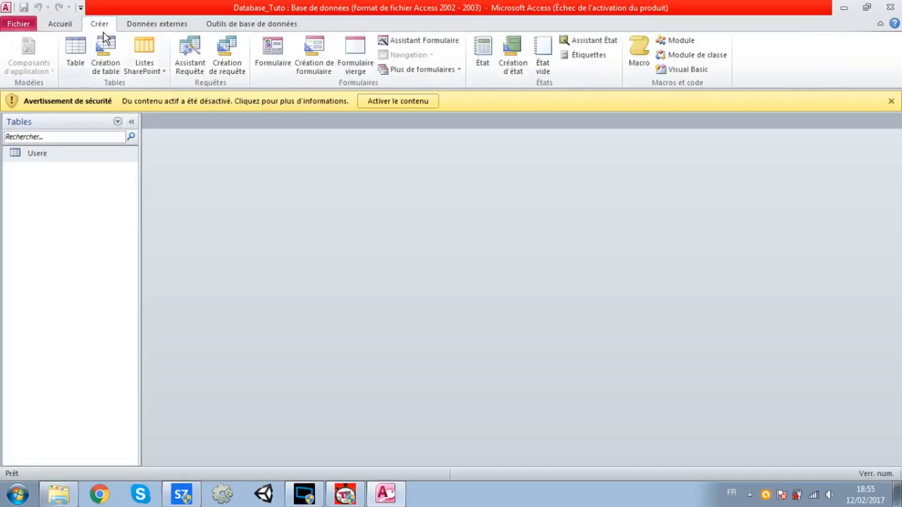
{"action": "left_click", "coordinate": [78, 47]}
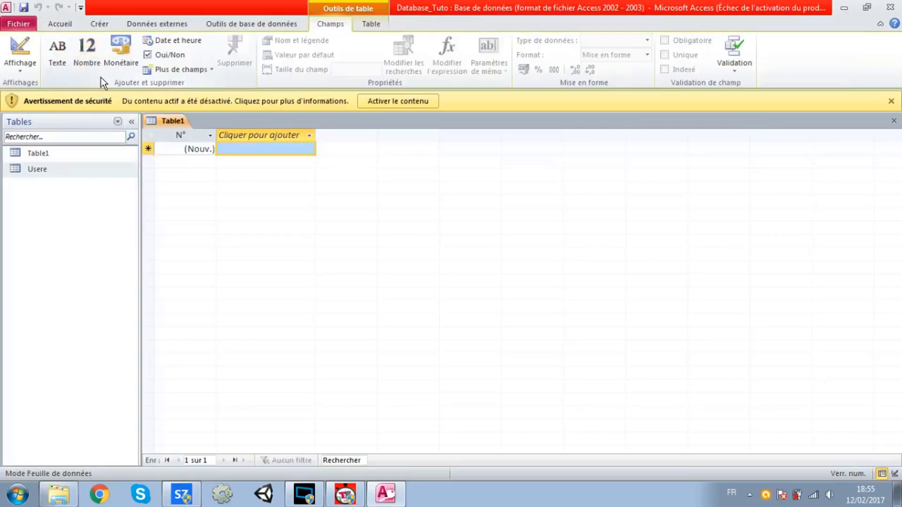
{"action": "right_click", "coordinate": [155, 118]}
{"action": "left_click", "coordinate": [175, 128]}
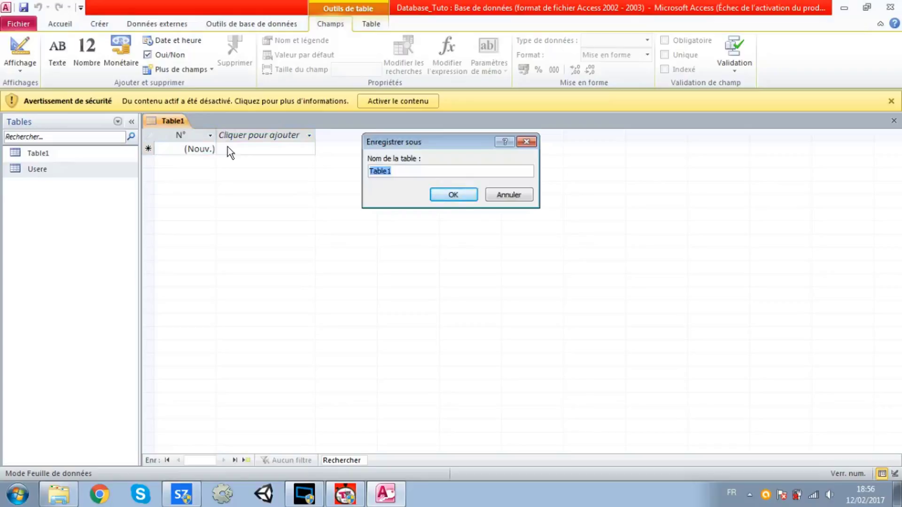
{"action": "type", "text": "NomTable"}
{"action": "key", "text": "Return"}
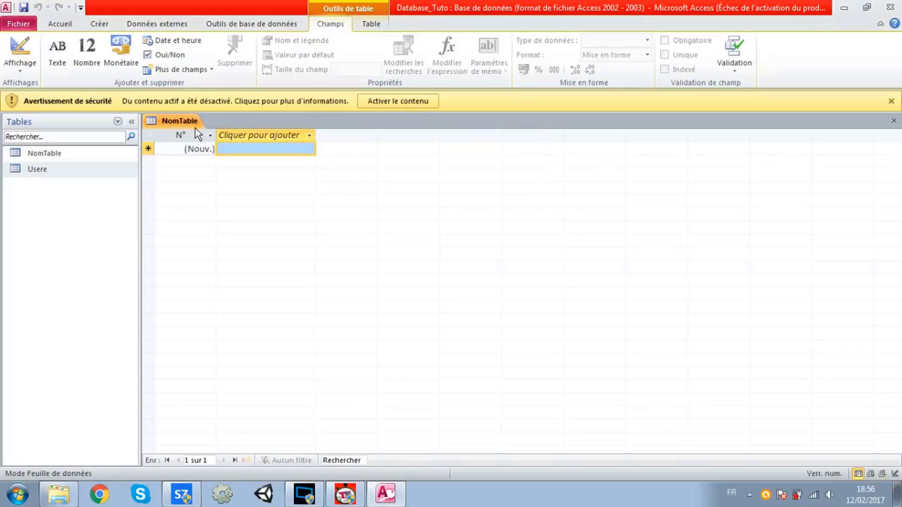
In design view, rename the N° key field to ID and set its type to Numérique
{"action": "right_click", "coordinate": [192, 125]}
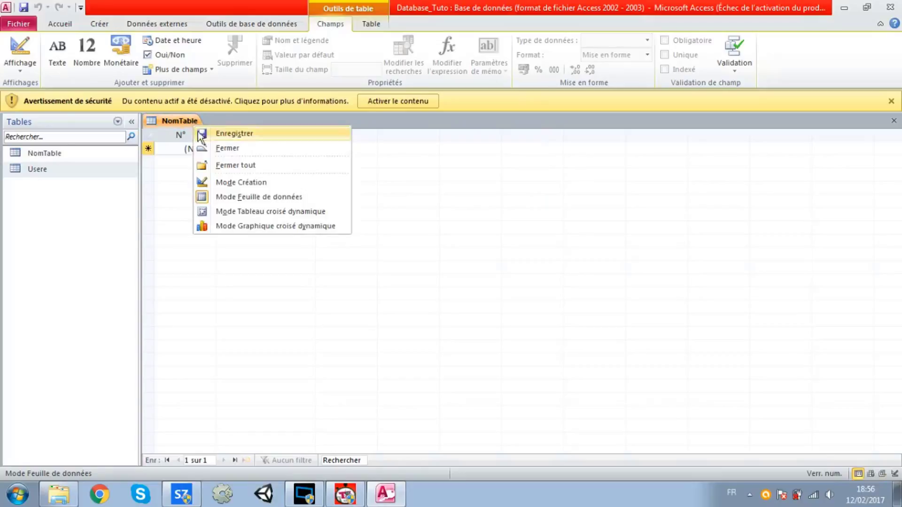
{"action": "left_click", "coordinate": [224, 181]}
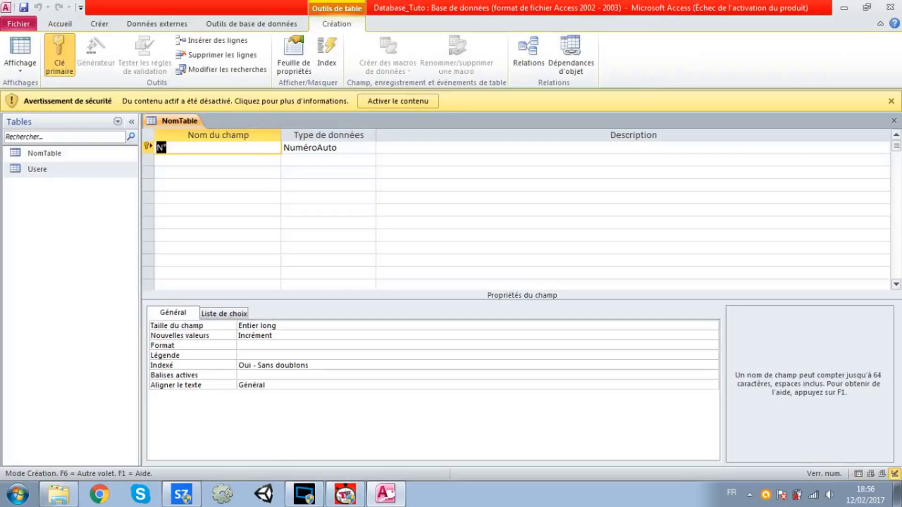
{"action": "key", "text": "Caps_Lock"}
{"action": "type", "text": "IDD"}
{"action": "key", "text": "BackSpace"}
{"action": "key", "text": "Caps_Lock"}
{"action": "left_click", "coordinate": [340, 147]}
{"action": "left_click", "coordinate": [369, 148]}
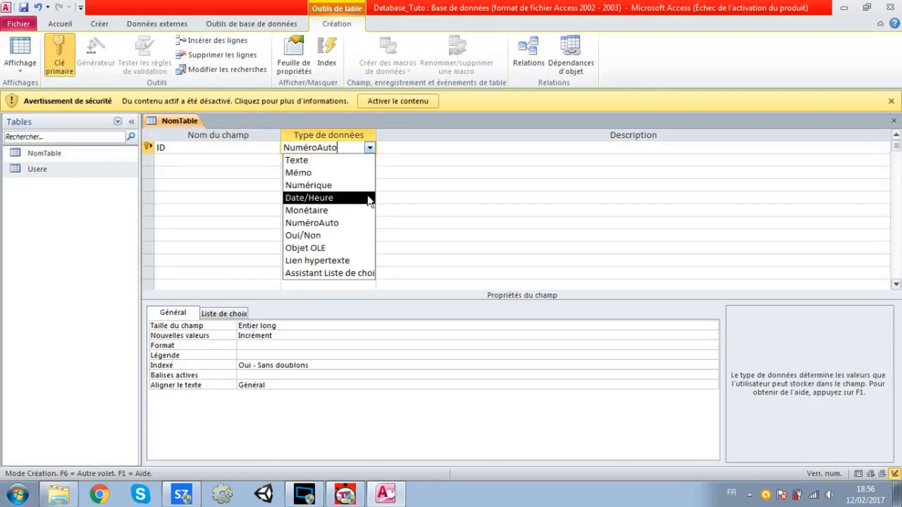
{"action": "left_click", "coordinate": [352, 187]}
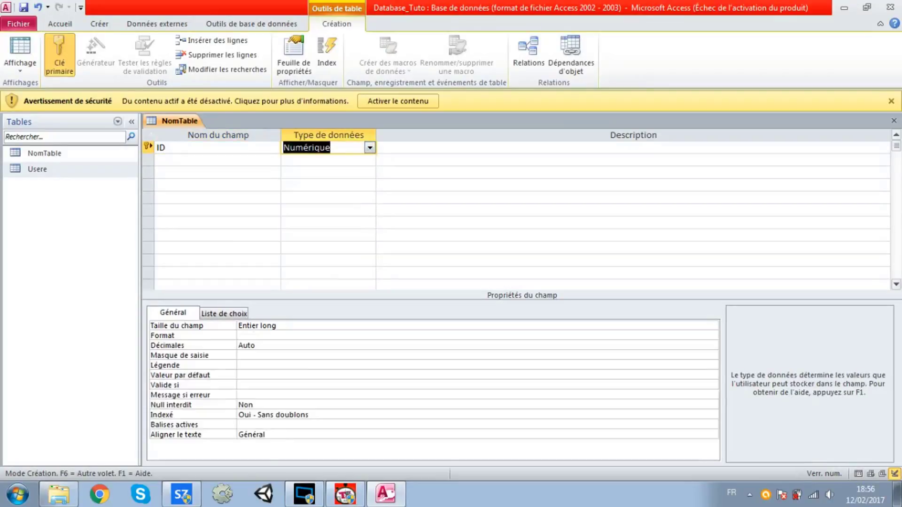
{"action": "left_click", "coordinate": [217, 160]}
{"action": "left_click", "coordinate": [218, 185]}
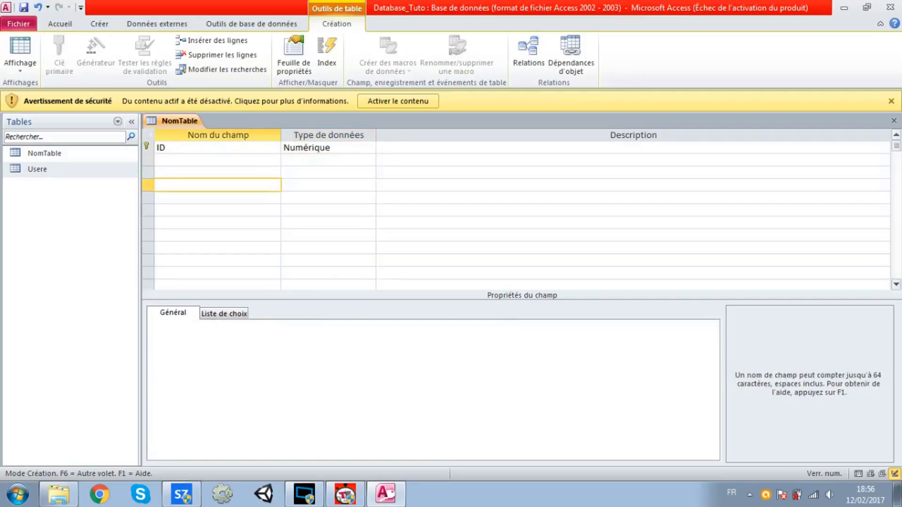
Save the NomTable design with Enregistrer
{"action": "right_click", "coordinate": [176, 118]}
{"action": "left_click", "coordinate": [185, 123]}
{"action": "right_click", "coordinate": [188, 128]}
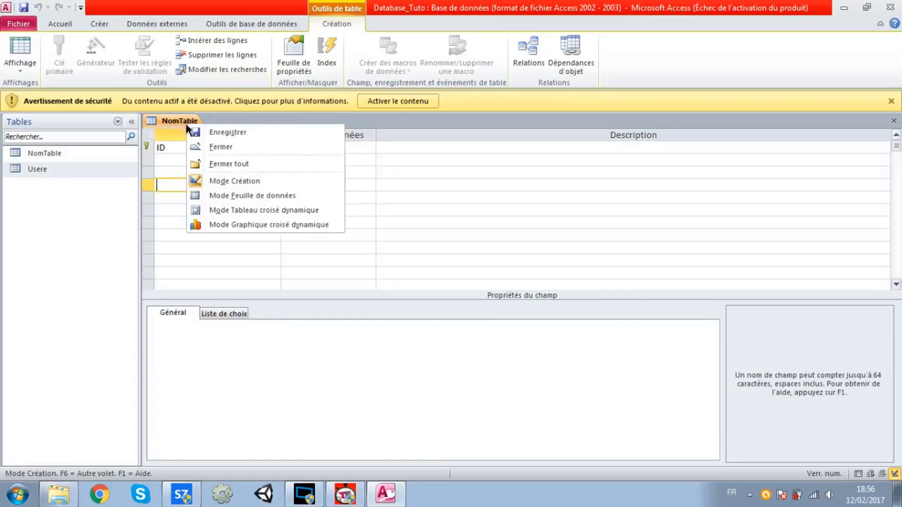
Switch the User table to datasheet view and enter 0 as the first record's ID
{"action": "left_click", "coordinate": [238, 196]}
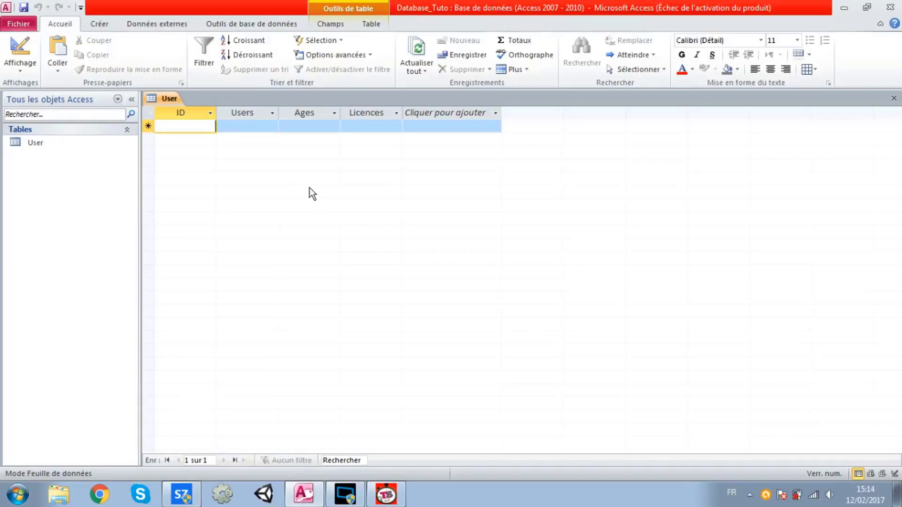
{"action": "type", "text": "0"}
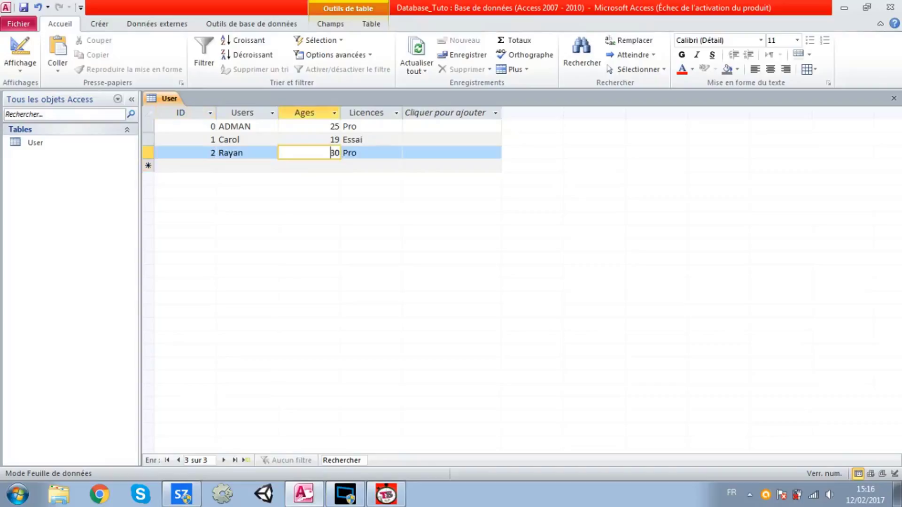
{"action": "left_click", "coordinate": [294, 154]}
{"action": "left_click", "coordinate": [238, 126]}
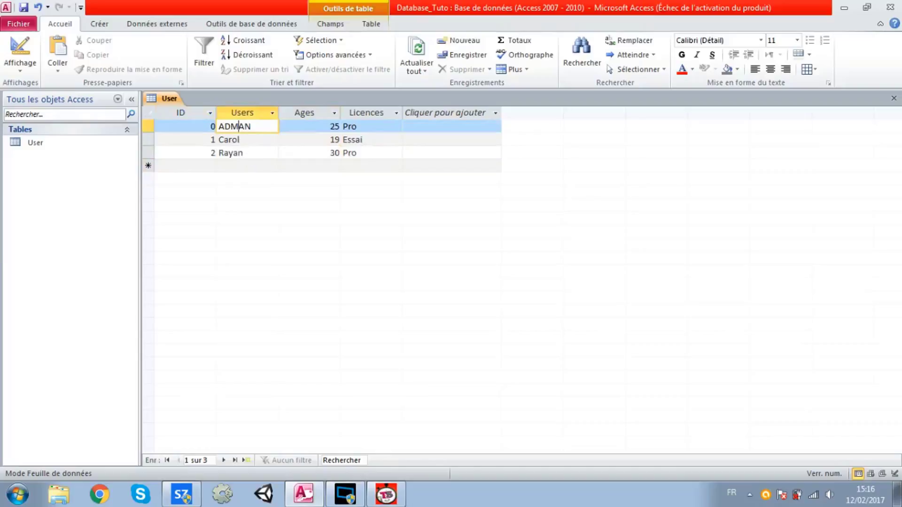
{"action": "left_click", "coordinate": [241, 139]}
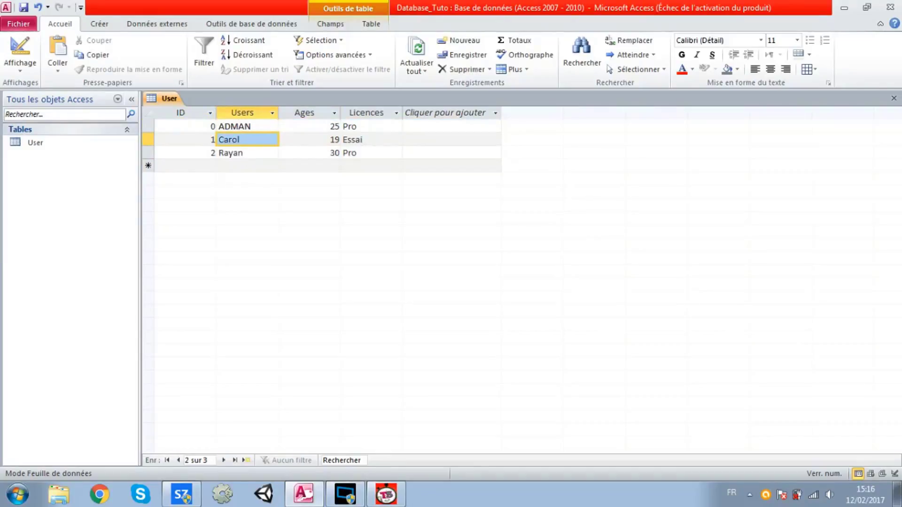
{"action": "left_click", "coordinate": [241, 152]}
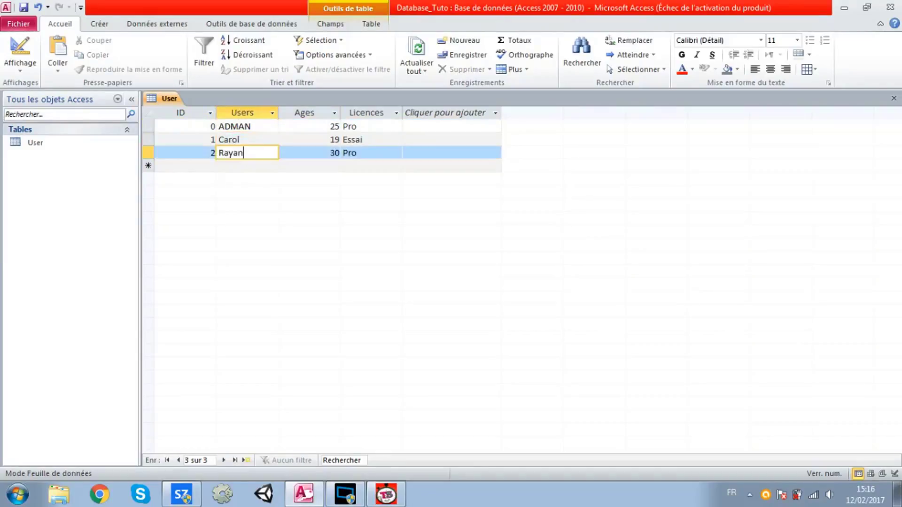
{"action": "left_click", "coordinate": [245, 126]}
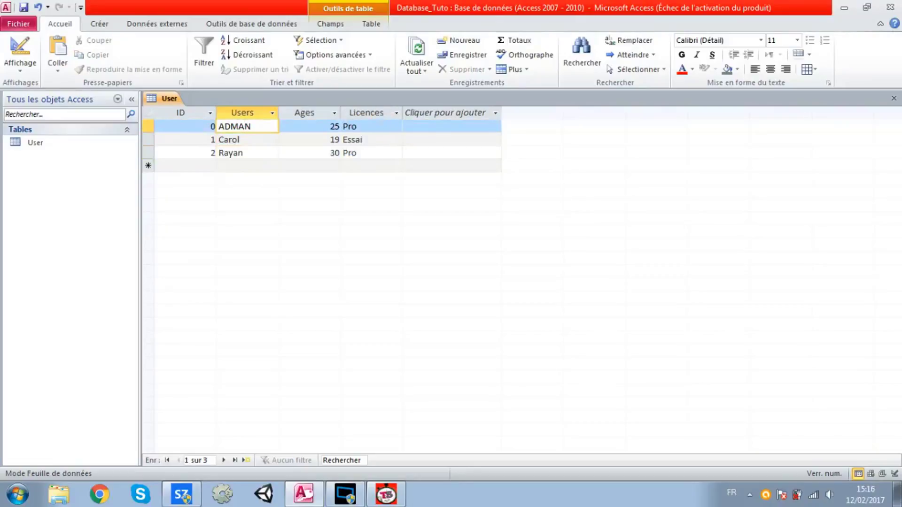
{"action": "left_click", "coordinate": [335, 129]}
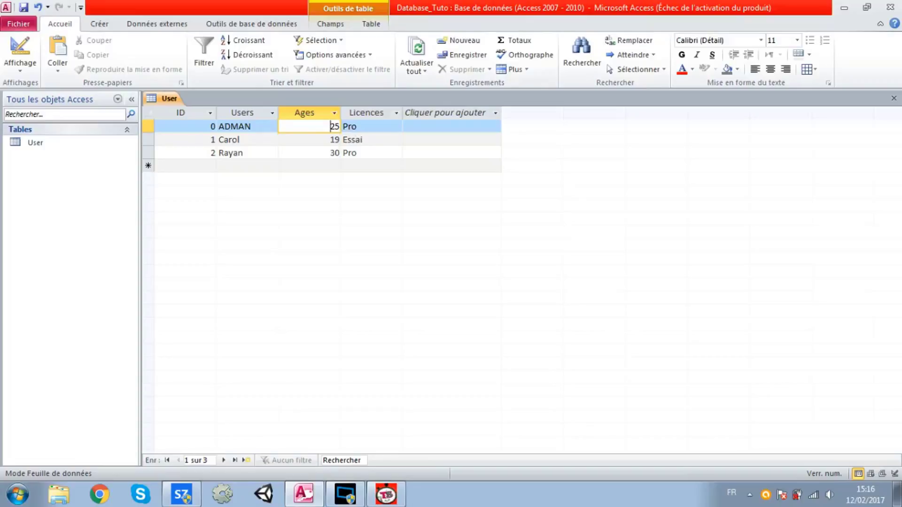
{"action": "left_click", "coordinate": [350, 126]}
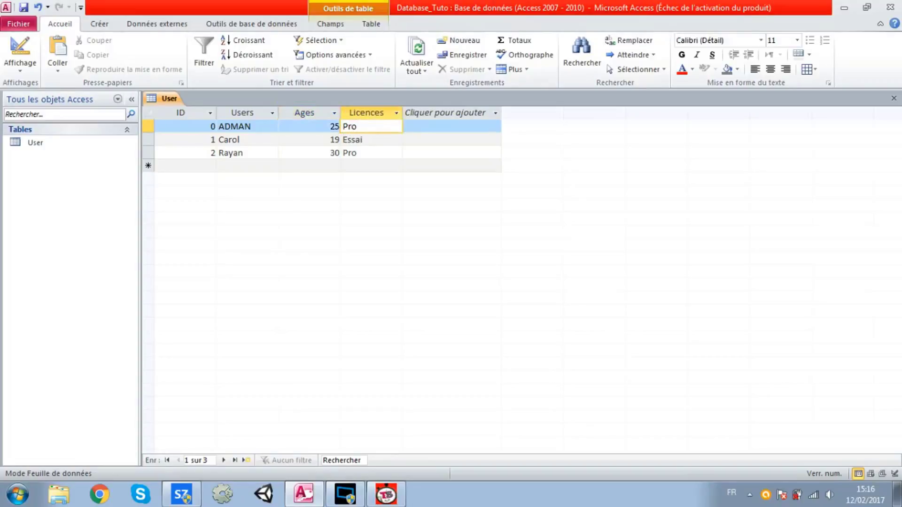
{"action": "left_click", "coordinate": [277, 137]}
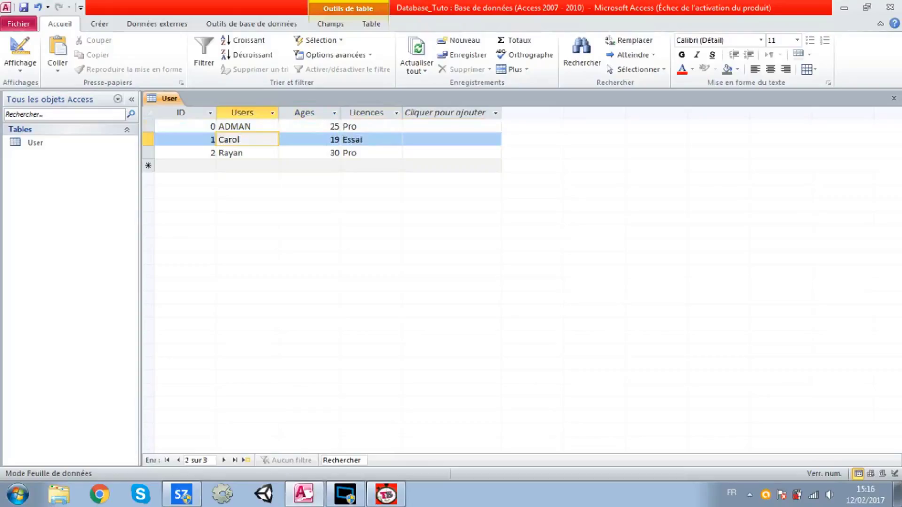
{"action": "left_click", "coordinate": [332, 140]}
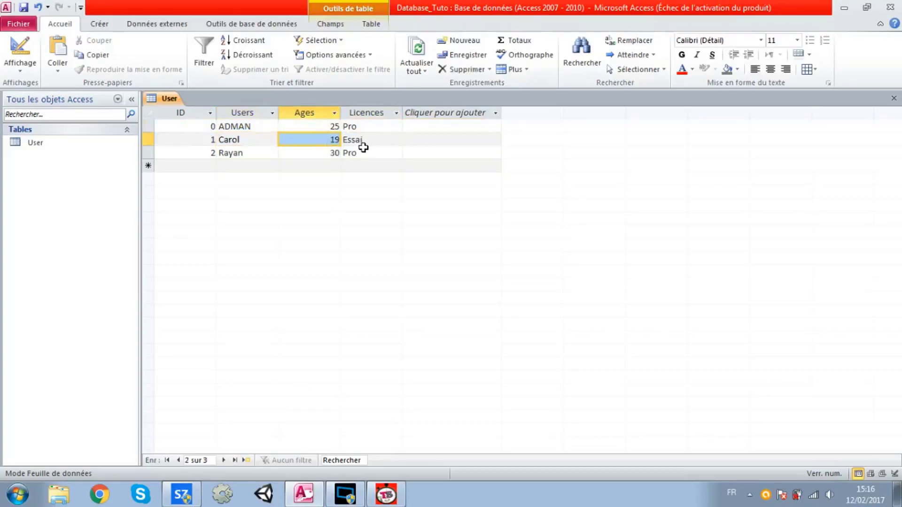
{"action": "left_click", "coordinate": [361, 150]}
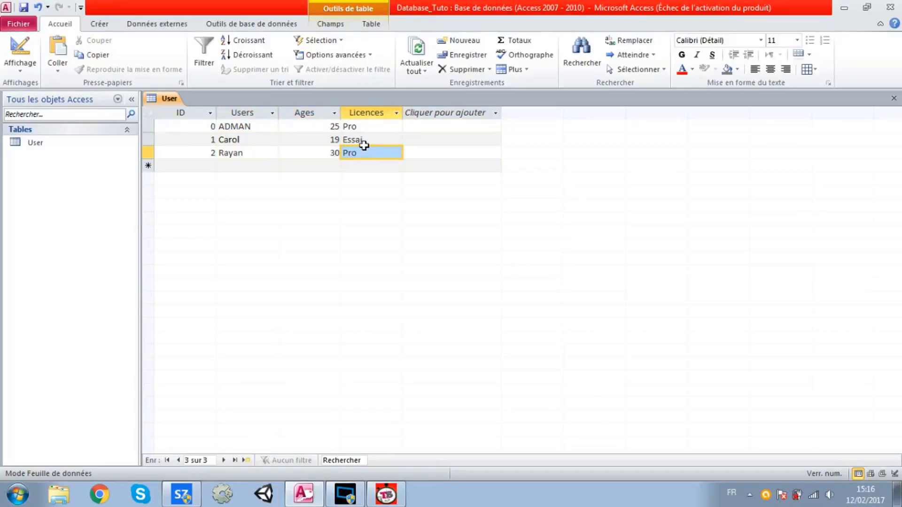
{"action": "left_click", "coordinate": [362, 139]}
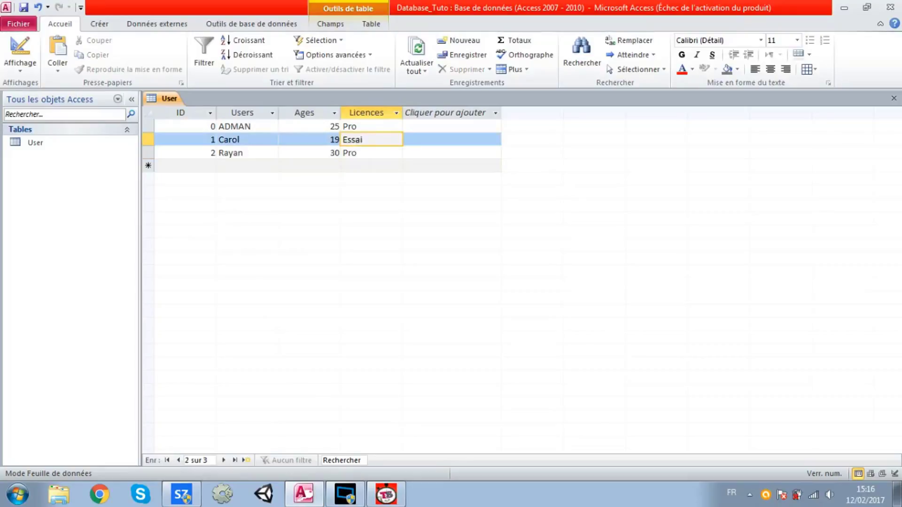
{"action": "left_click", "coordinate": [243, 153]}
{"action": "key", "text": "Tab"}
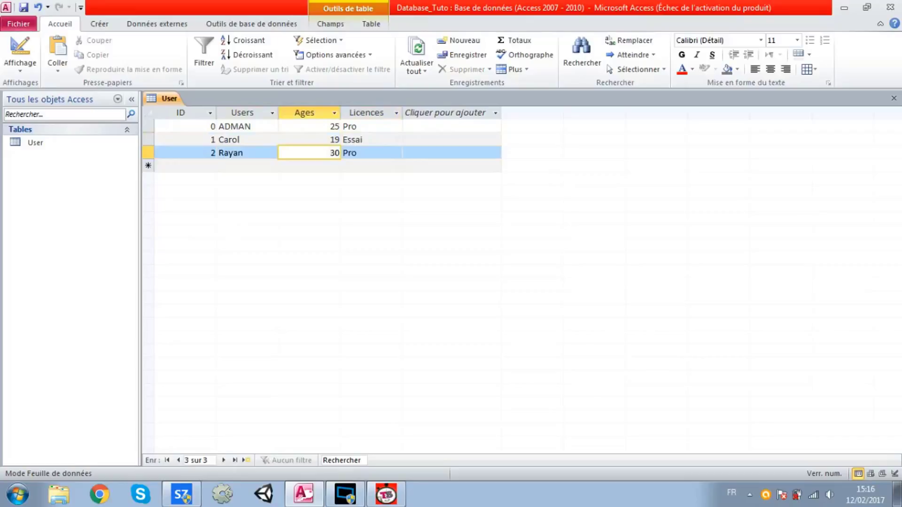
{"action": "left_click", "coordinate": [350, 160]}
{"action": "left_click", "coordinate": [347, 153]}
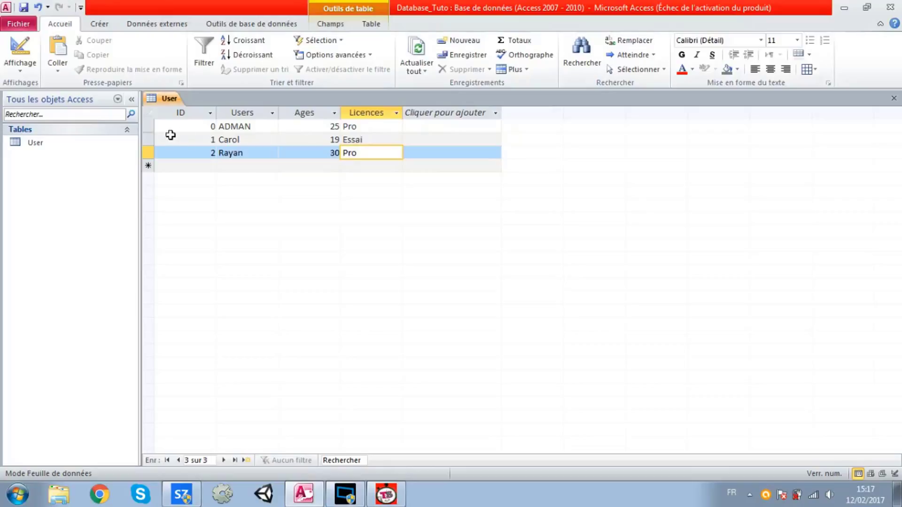
{"action": "left_click", "coordinate": [149, 125]}
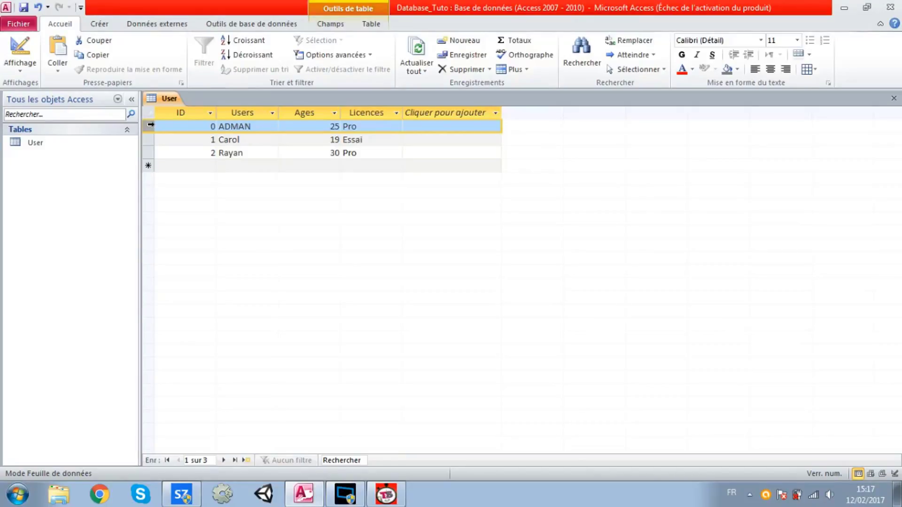
{"action": "left_click", "coordinate": [196, 113]}
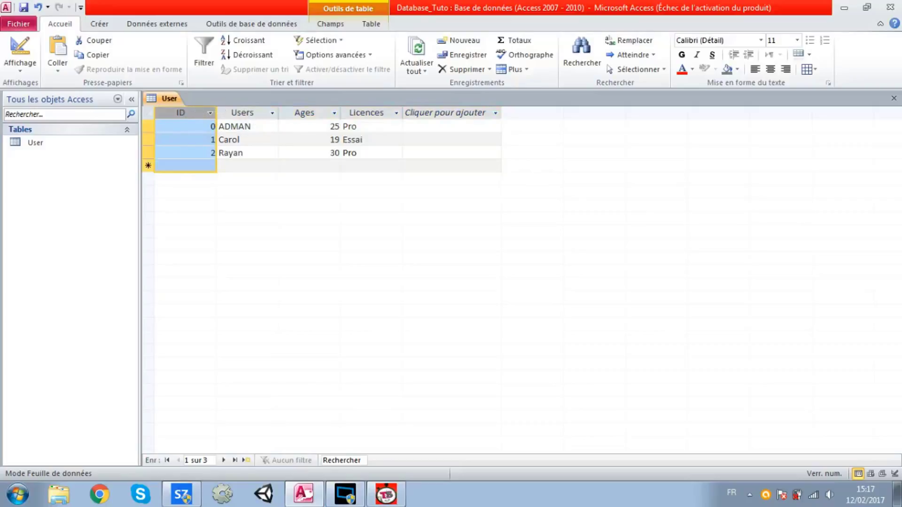
{"action": "left_click", "coordinate": [242, 139]}
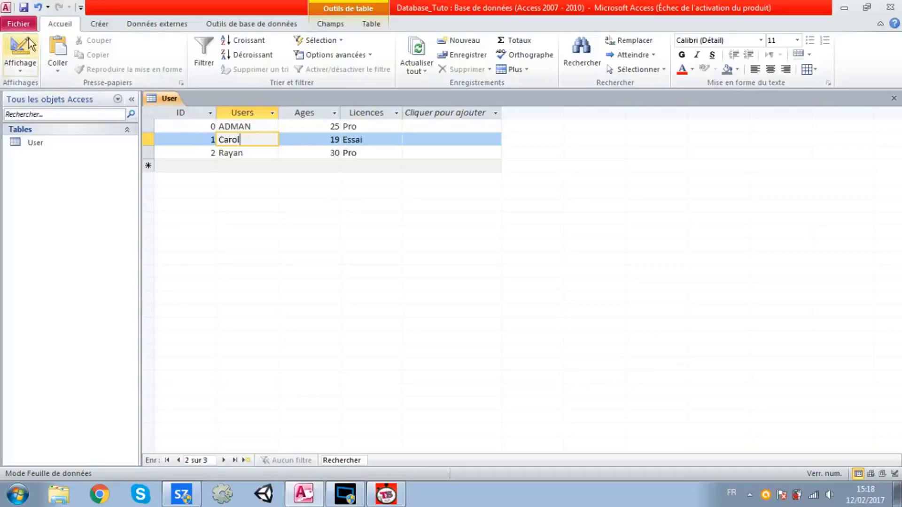
Under Fichier > Enregistrer et publier, choose the Access 2002-2003 format and click Enregistrer sous
{"action": "left_click", "coordinate": [19, 27]}
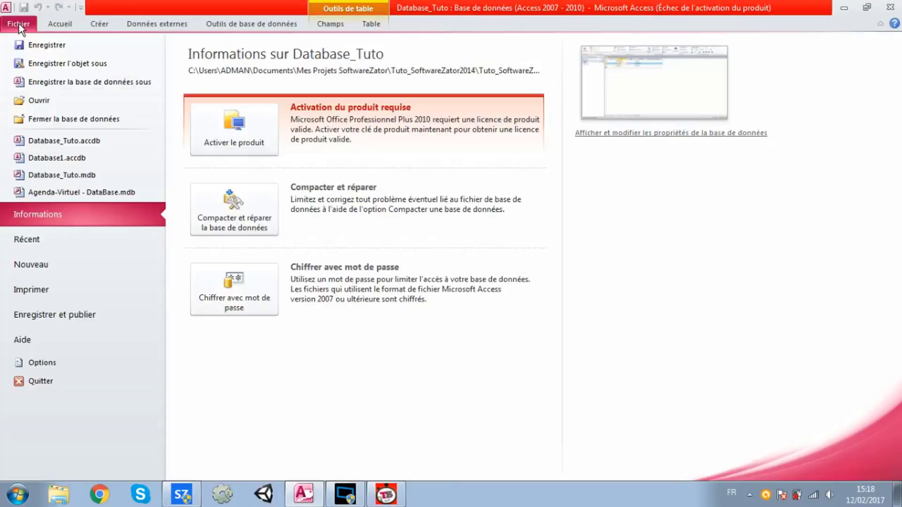
{"action": "left_click", "coordinate": [85, 316]}
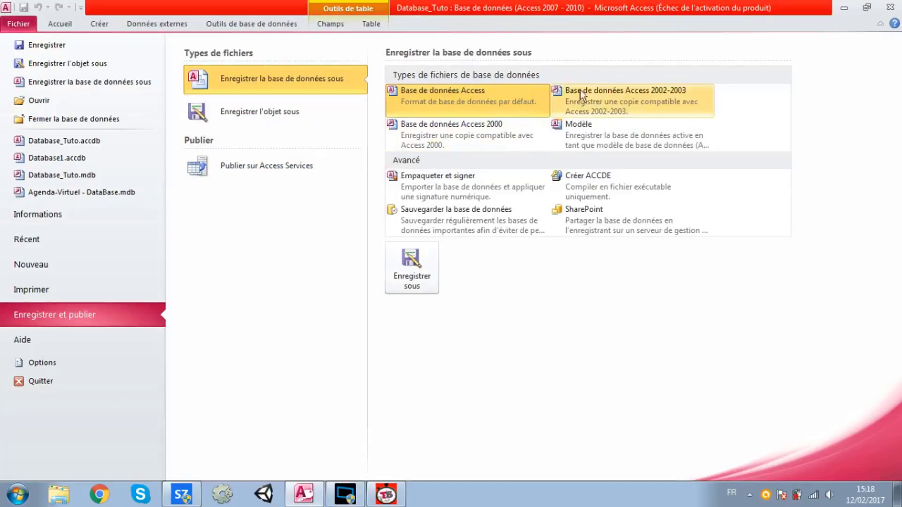
{"action": "left_click", "coordinate": [596, 96]}
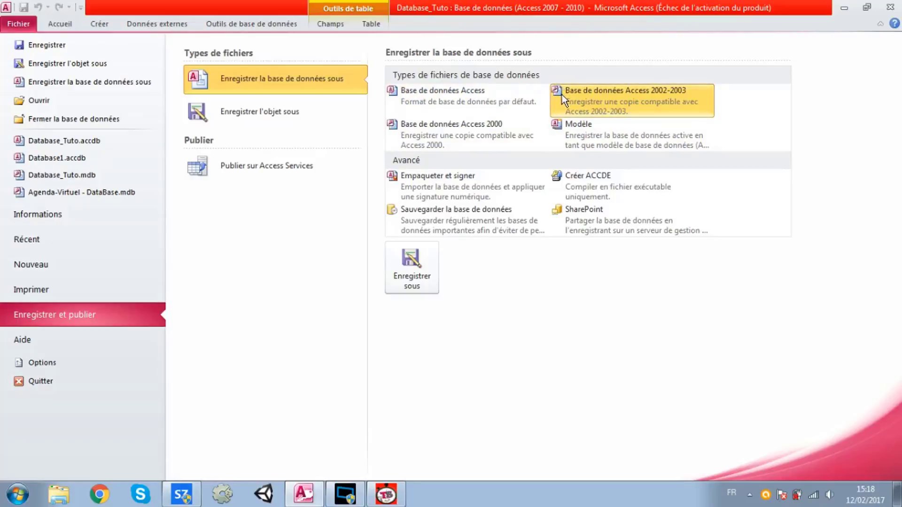
{"action": "left_click", "coordinate": [519, 121]}
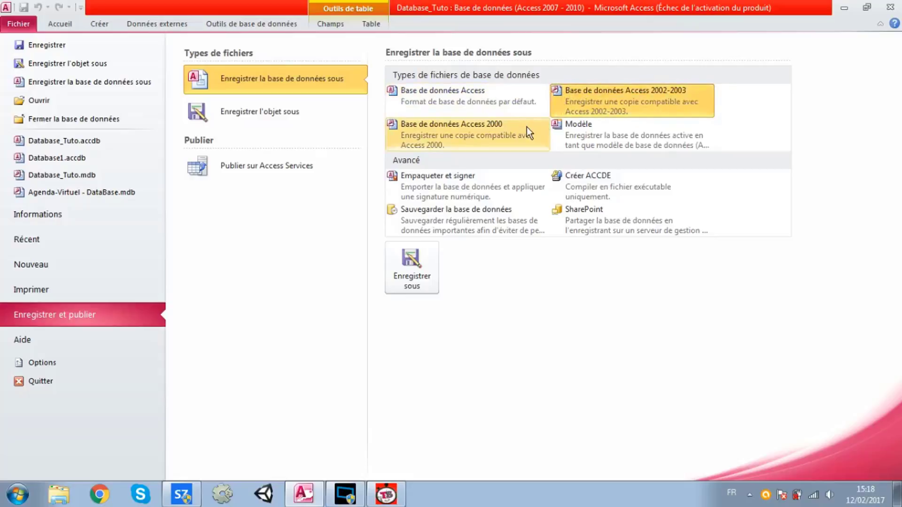
{"action": "left_click", "coordinate": [577, 103]}
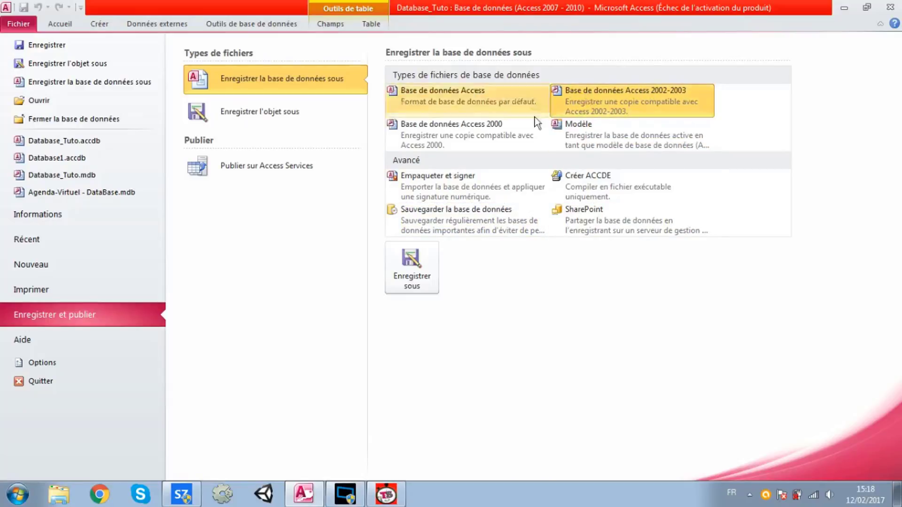
{"action": "left_click", "coordinate": [420, 269]}
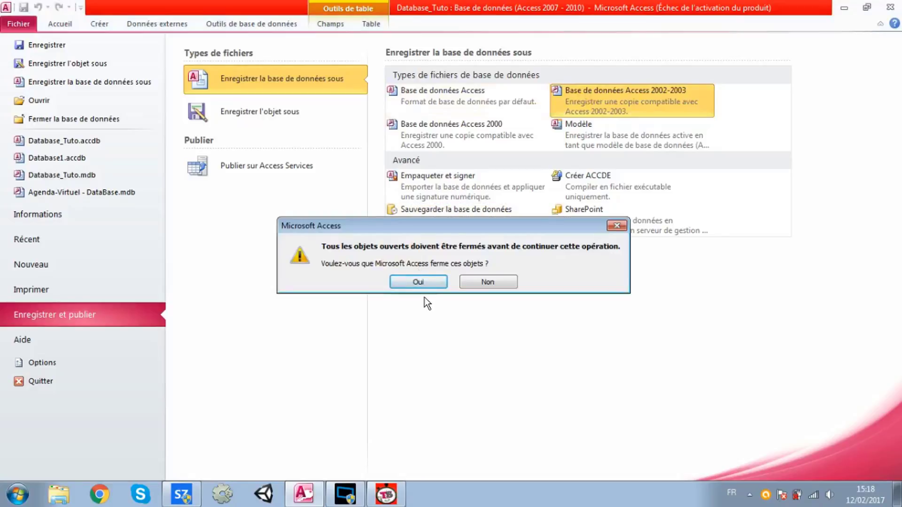
Confirm closing open objects, browse to Tuto_SoftwareZator2014's Bin folder, and save Database_Tuto there
{"action": "left_click", "coordinate": [418, 283]}
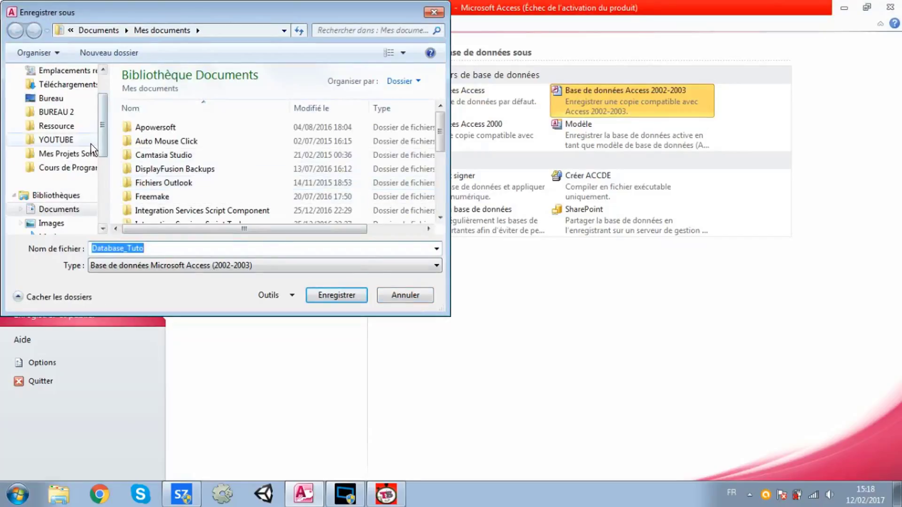
{"action": "left_click", "coordinate": [89, 159]}
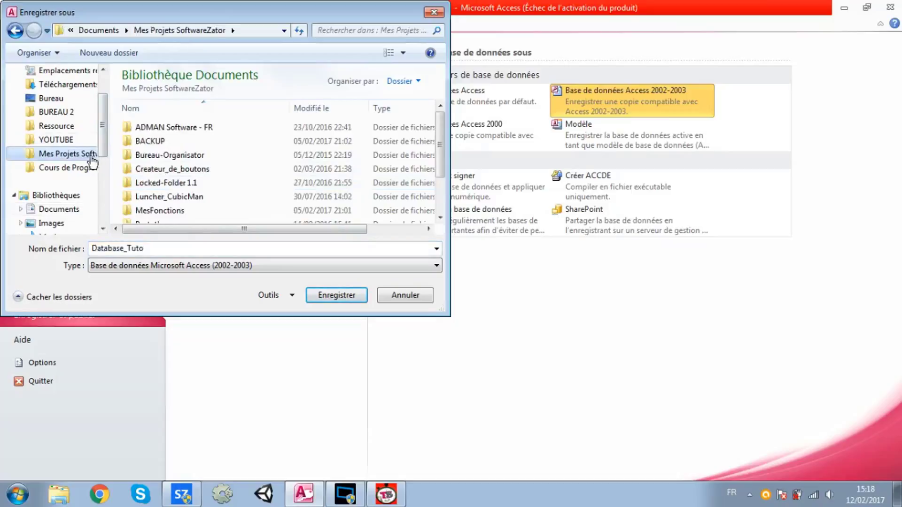
{"action": "left_click", "coordinate": [440, 217]}
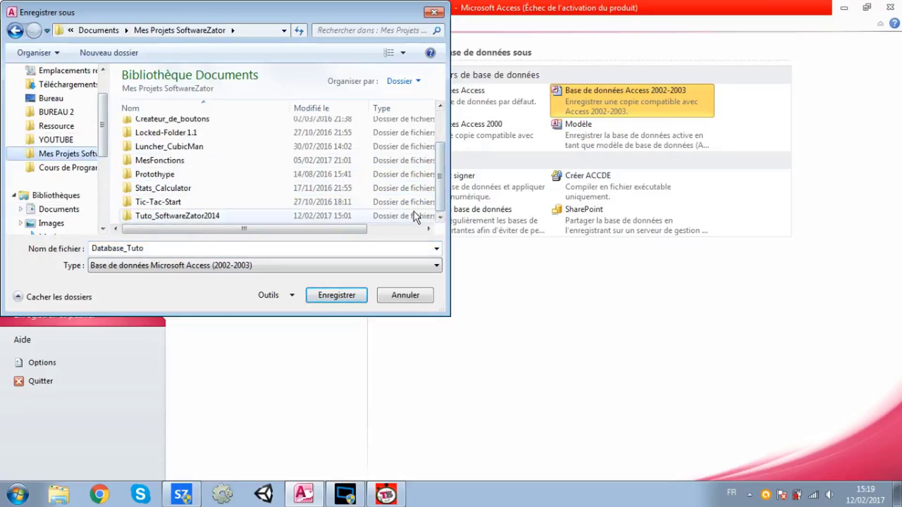
{"action": "double_click", "coordinate": [414, 211]}
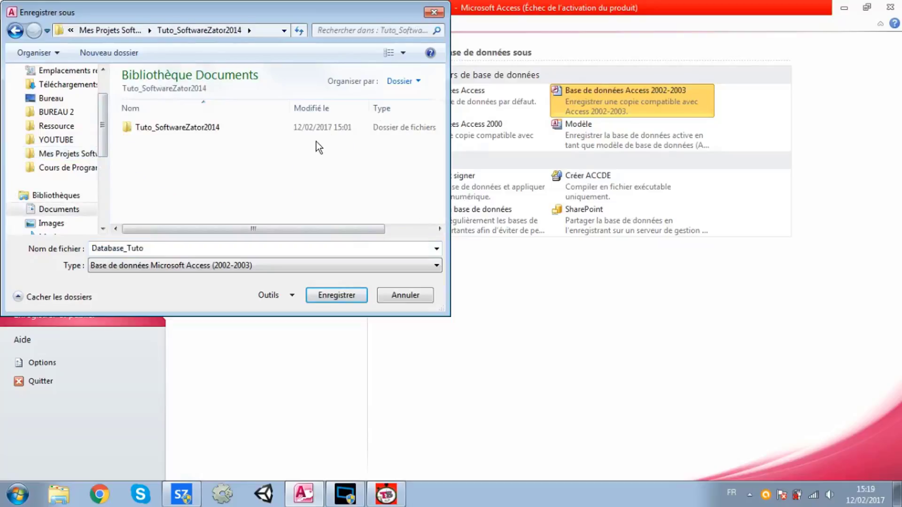
{"action": "double_click", "coordinate": [314, 127]}
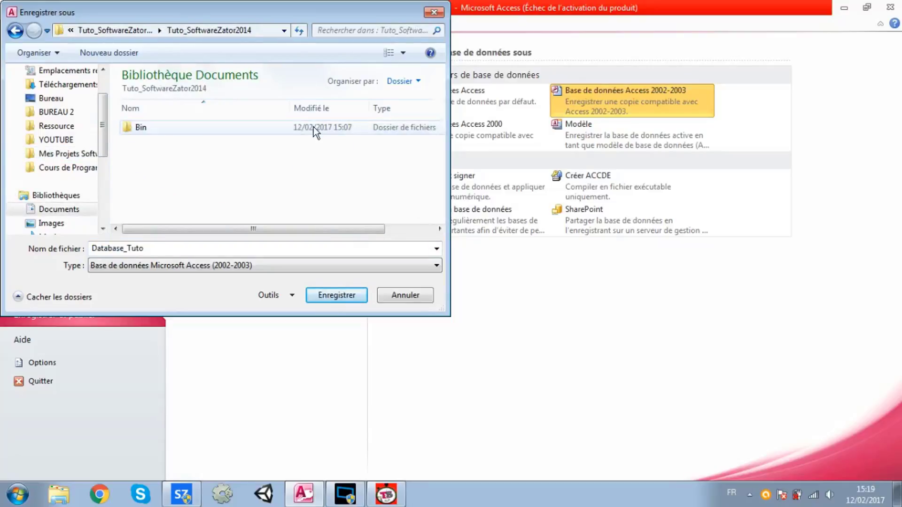
{"action": "double_click", "coordinate": [314, 126]}
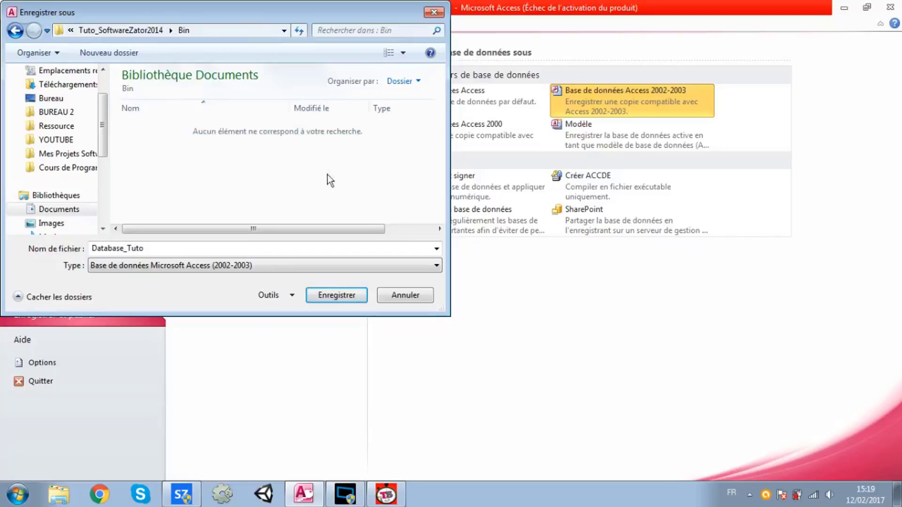
{"action": "left_click", "coordinate": [328, 293]}
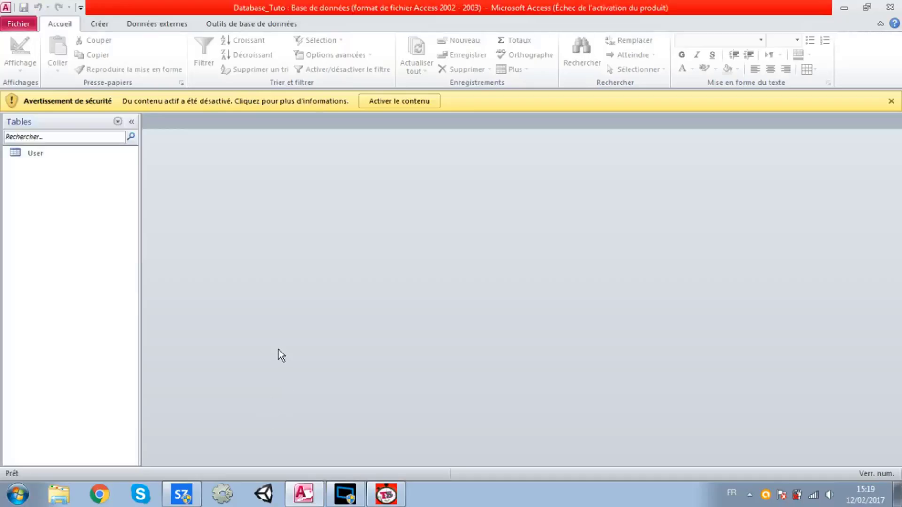
Close Access, open an Explorer window, and build Tuto_SoftwareZator2014 via Projet > Générer
{"action": "left_click", "coordinate": [890, 7]}
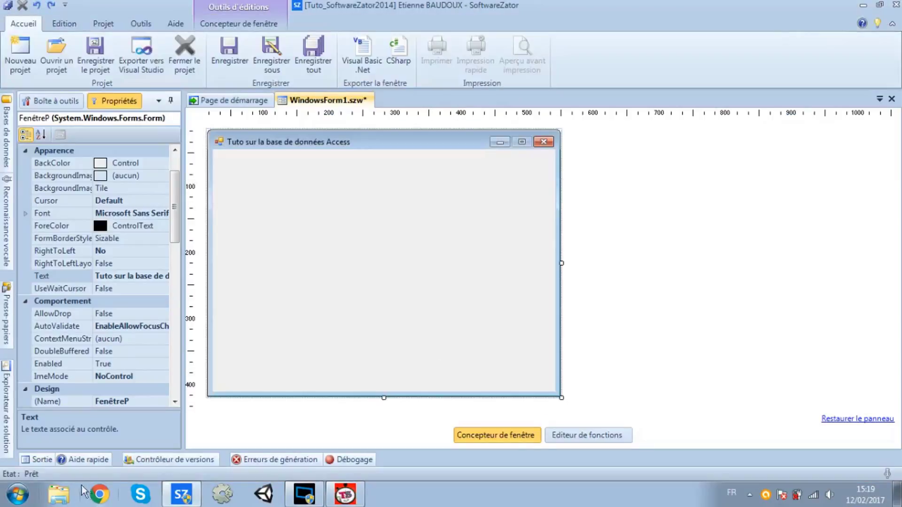
{"action": "left_click", "coordinate": [67, 497]}
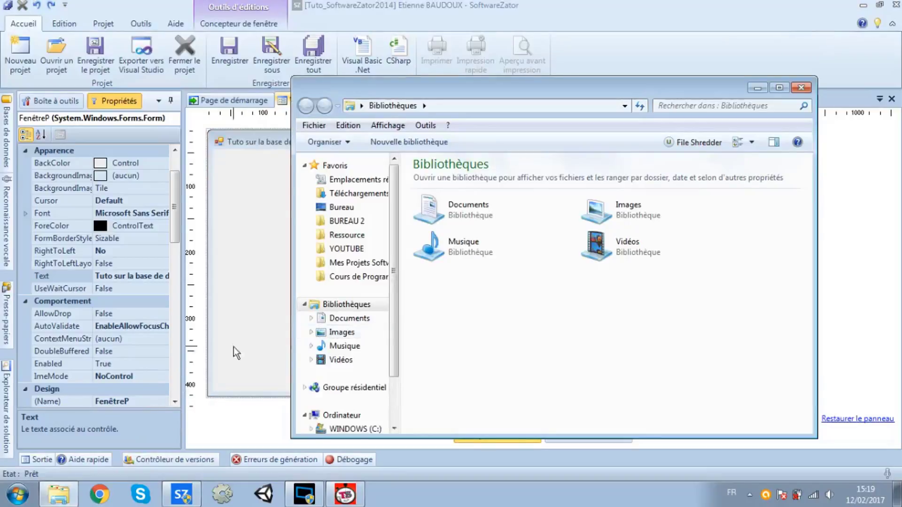
{"action": "left_click", "coordinate": [104, 25]}
{"action": "double_click", "coordinate": [148, 23]}
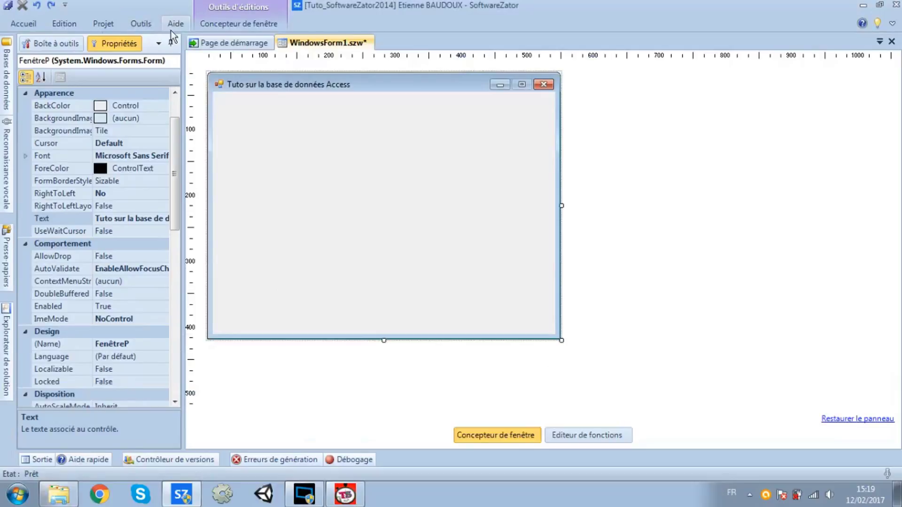
{"action": "double_click", "coordinate": [103, 24]}
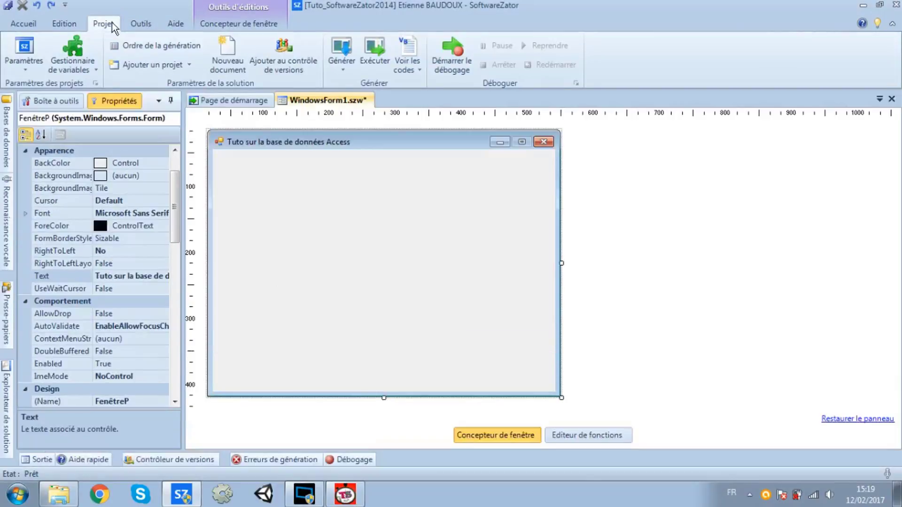
{"action": "left_click", "coordinate": [341, 66]}
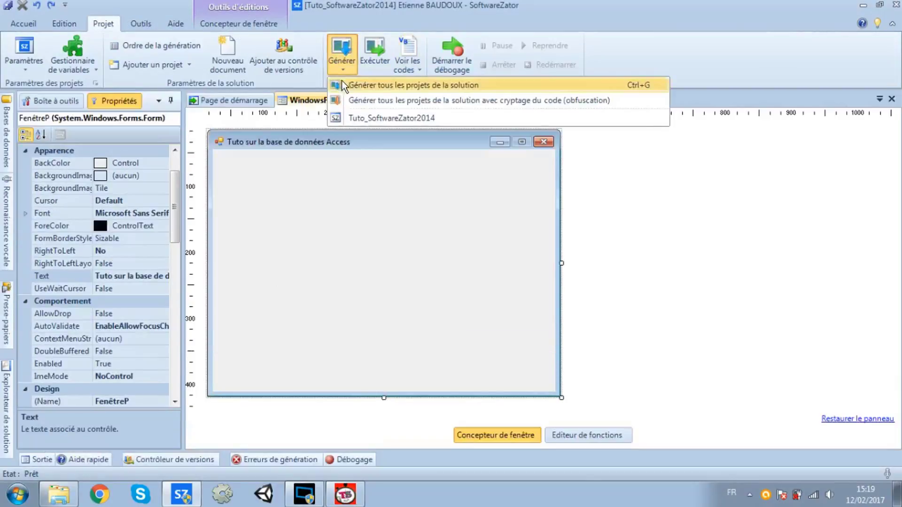
{"action": "left_click", "coordinate": [354, 119]}
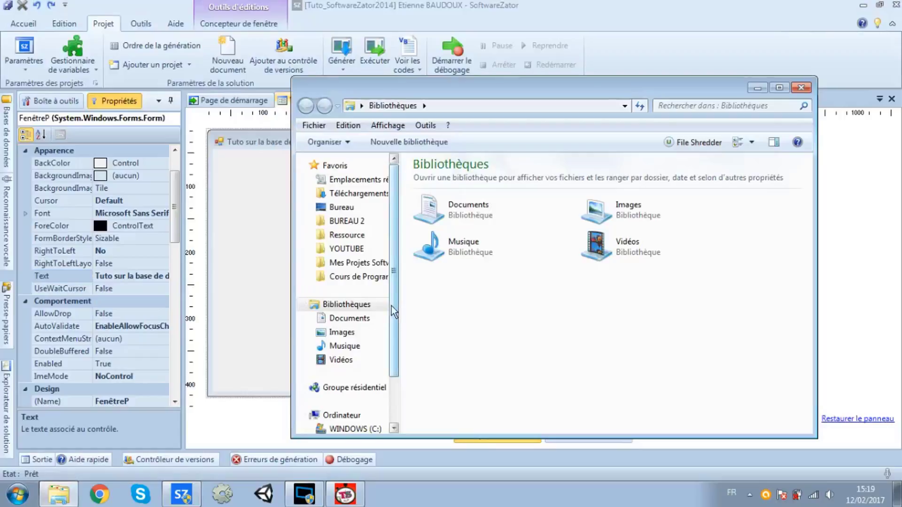
Browse to Mes Projets SoftwareZator > Tuto_SoftwareZator2014 > Tuto_SoftwareZator2014 > Bin and inspect its files
{"action": "left_click", "coordinate": [346, 261]}
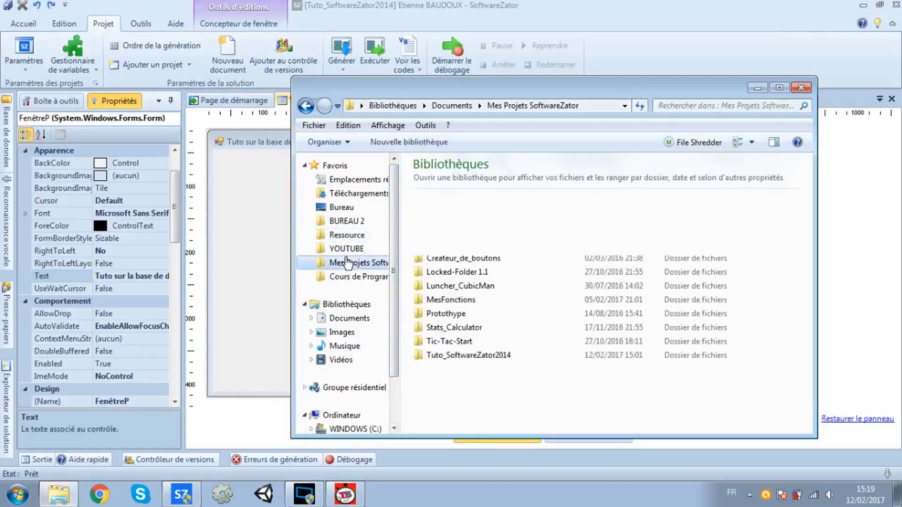
{"action": "double_click", "coordinate": [454, 355]}
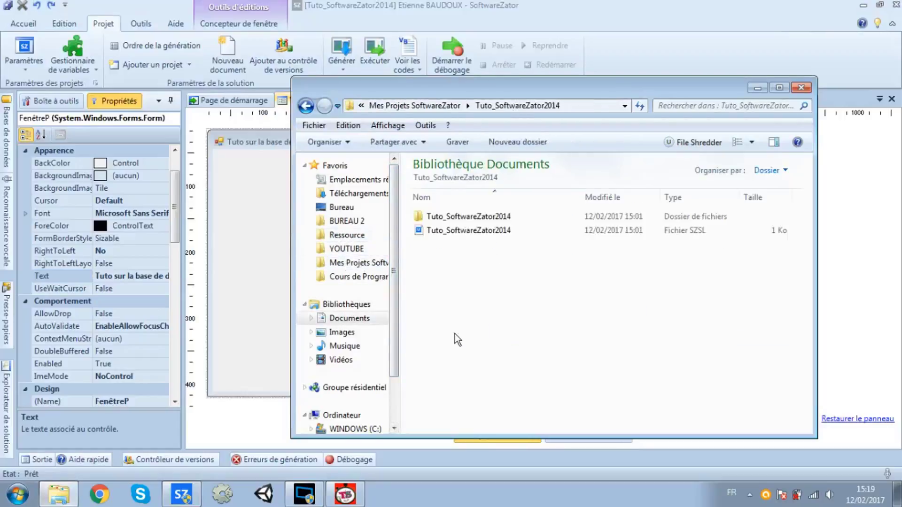
{"action": "double_click", "coordinate": [435, 217]}
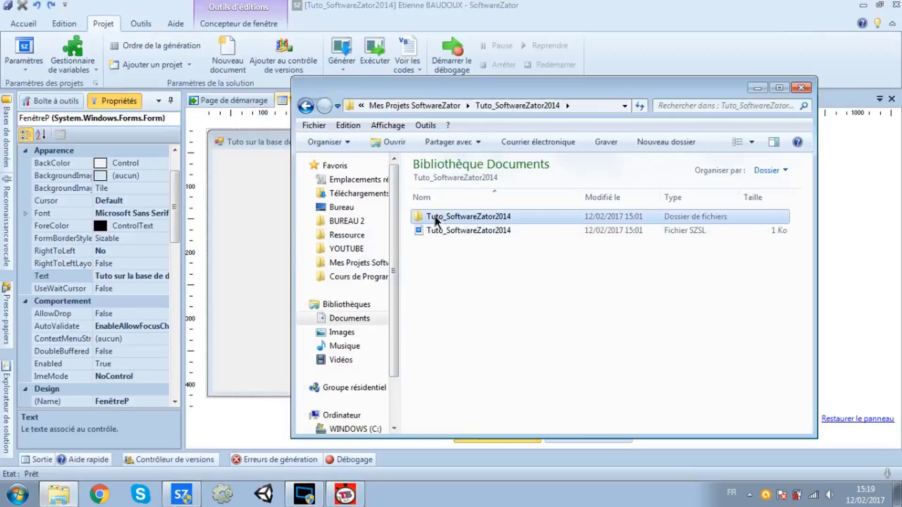
{"action": "double_click", "coordinate": [433, 217]}
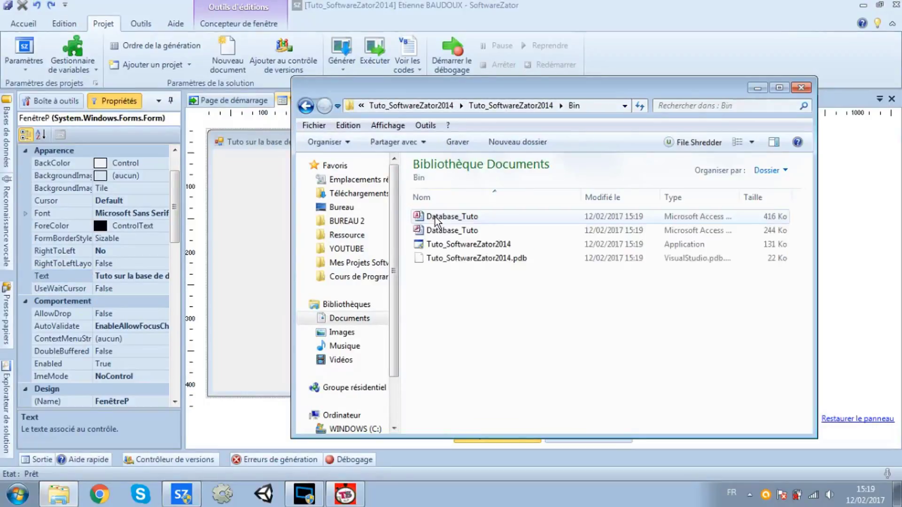
{"action": "left_click", "coordinate": [451, 246]}
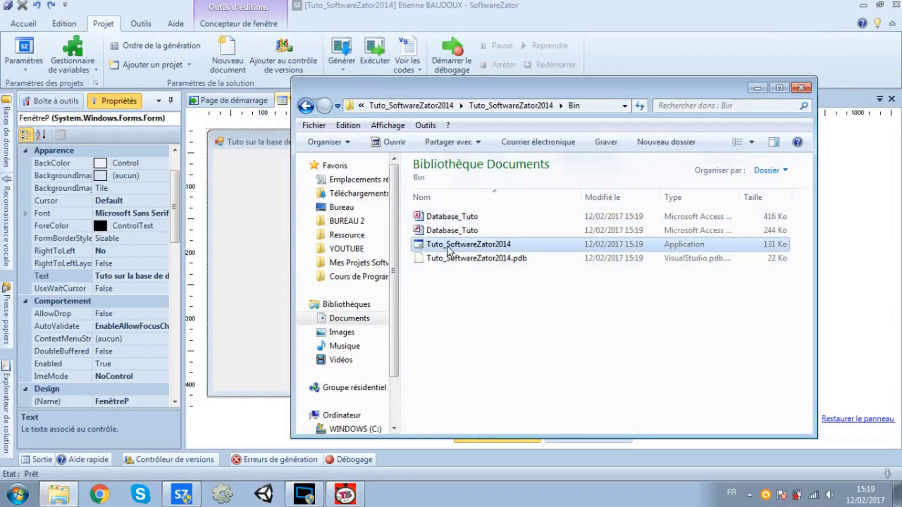
{"action": "left_click", "coordinate": [421, 215]}
{"action": "left_click", "coordinate": [433, 231], "text": "ctrl"}
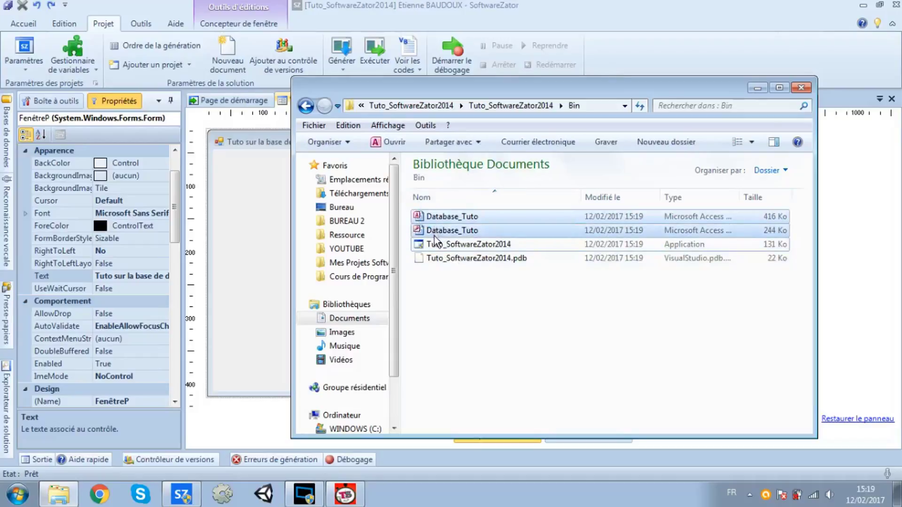
{"action": "left_click", "coordinate": [463, 366]}
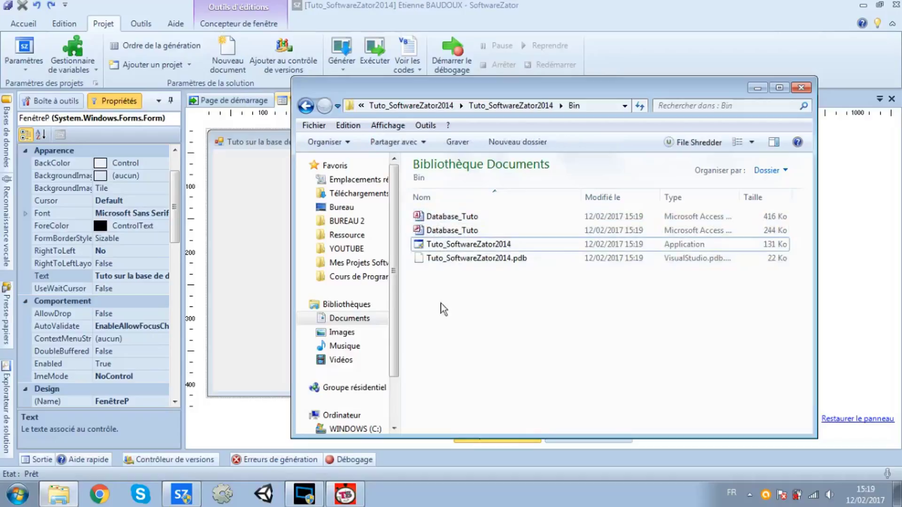
Delete the 416 Ko Database_Tuto and open the remaining 244 Ko copy in Access
{"action": "left_click", "coordinate": [429, 221]}
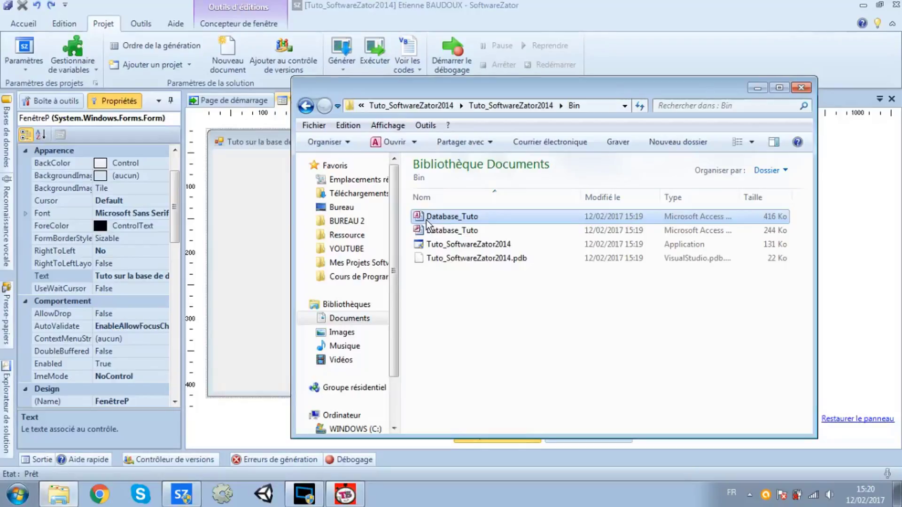
{"action": "key", "text": "Delete"}
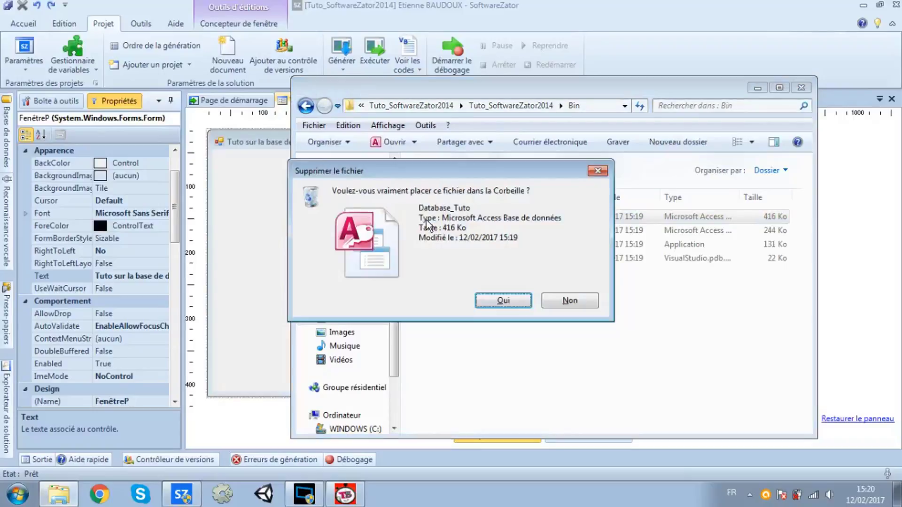
{"action": "key", "text": "Return"}
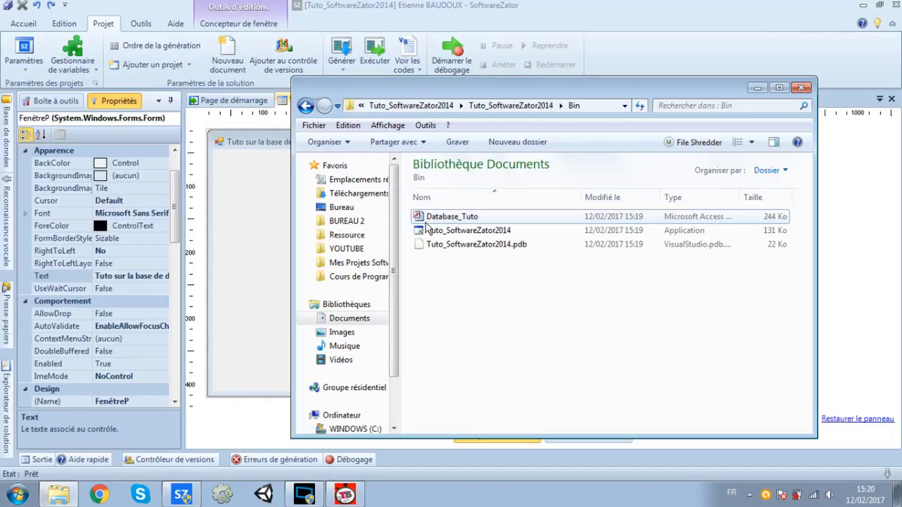
{"action": "left_click", "coordinate": [427, 219]}
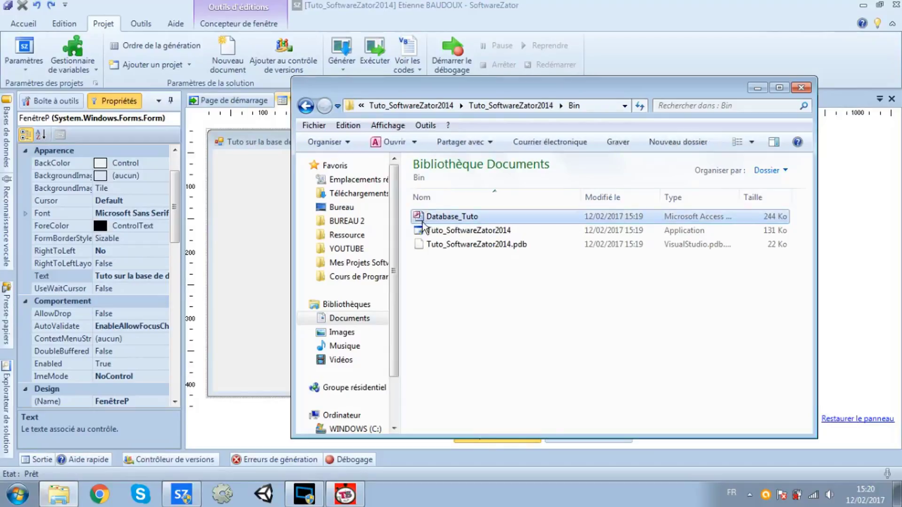
{"action": "double_click", "coordinate": [436, 218]}
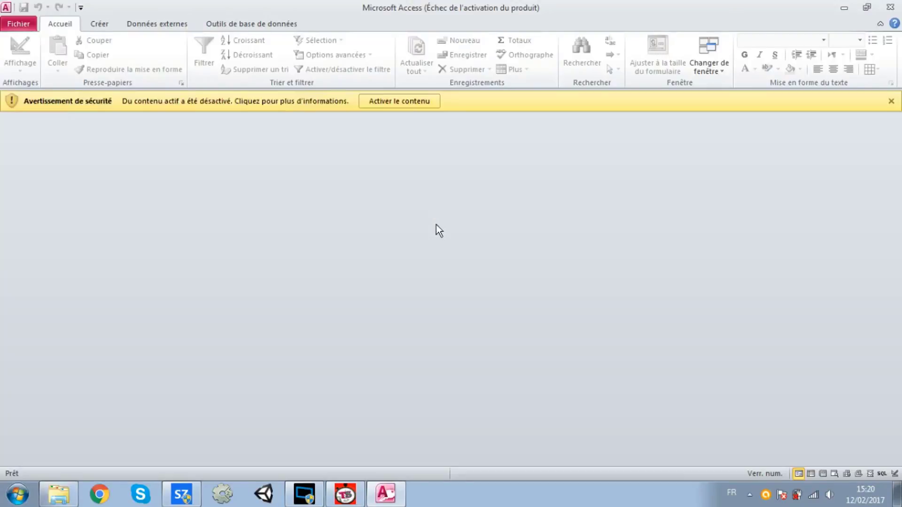
Open the User table, dismiss the Office activation notice, and show the Fichier Informations page
{"action": "key", "text": "Return"}
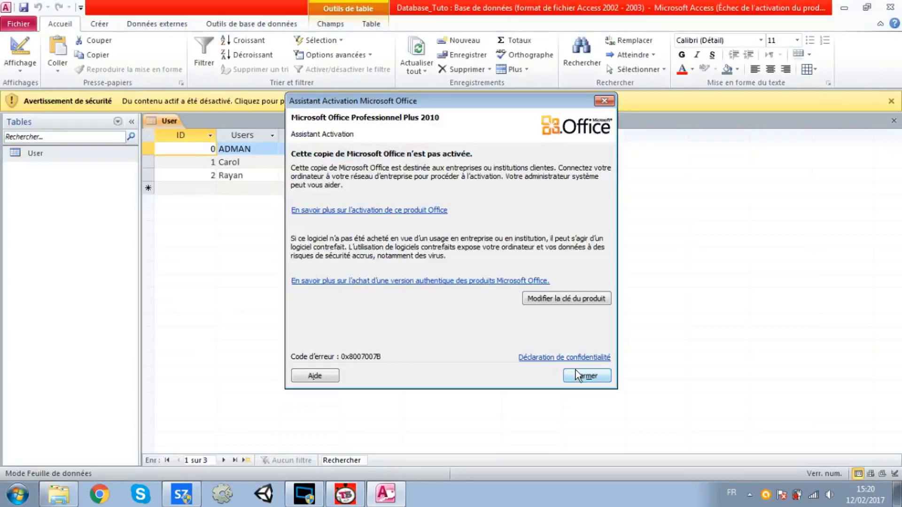
{"action": "left_click", "coordinate": [579, 378]}
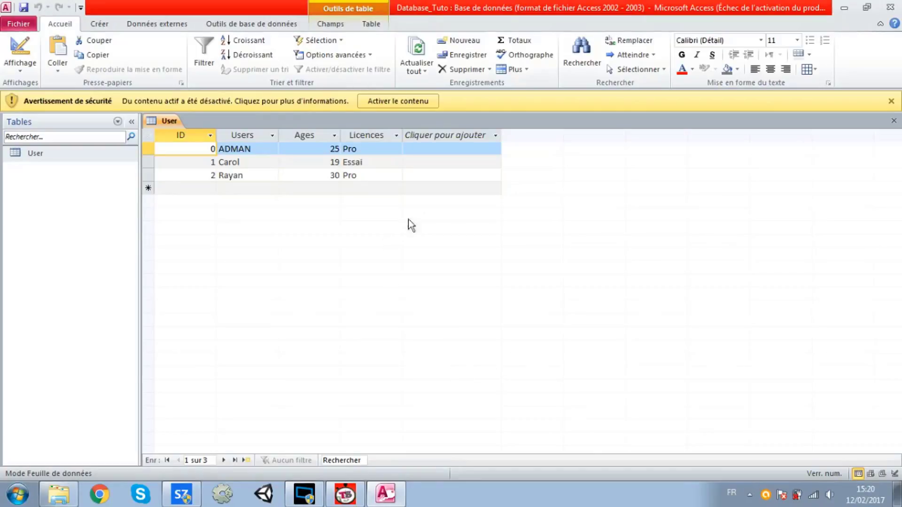
{"action": "left_click", "coordinate": [20, 25]}
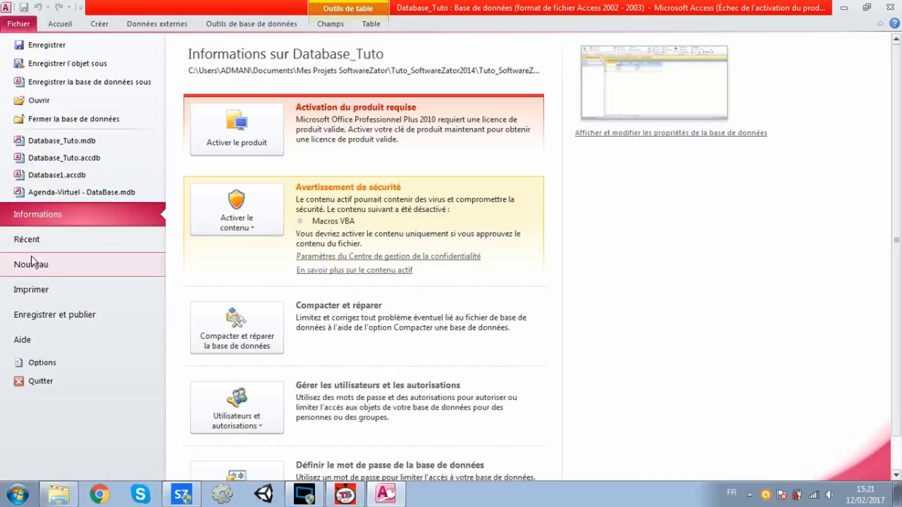
Close Database_Tuto and reopen it from Tuto_SoftwareZator2014's Bin folder in exclusive mode
{"action": "left_click", "coordinate": [52, 126]}
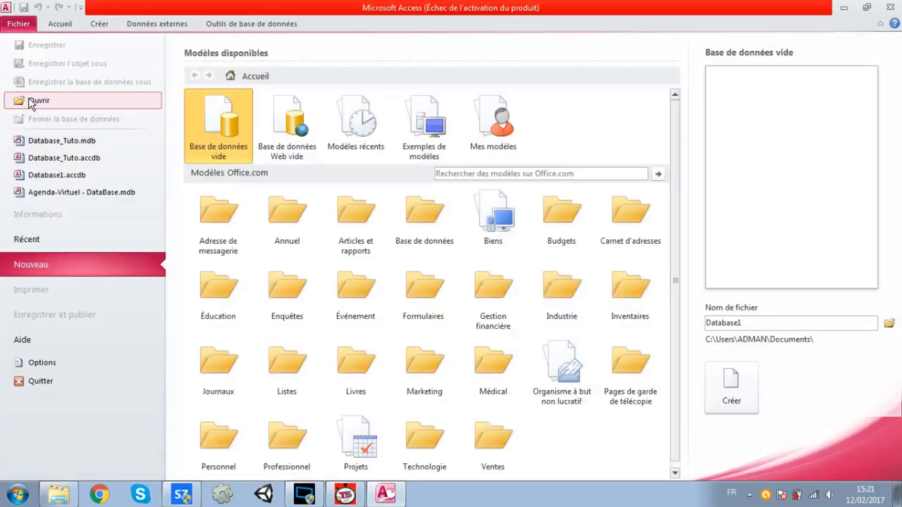
{"action": "left_click", "coordinate": [66, 100]}
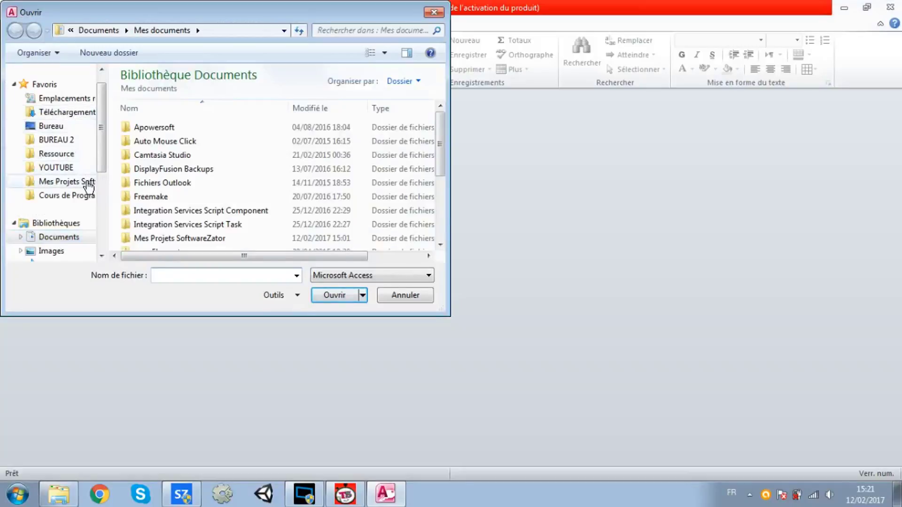
{"action": "left_click", "coordinate": [83, 186]}
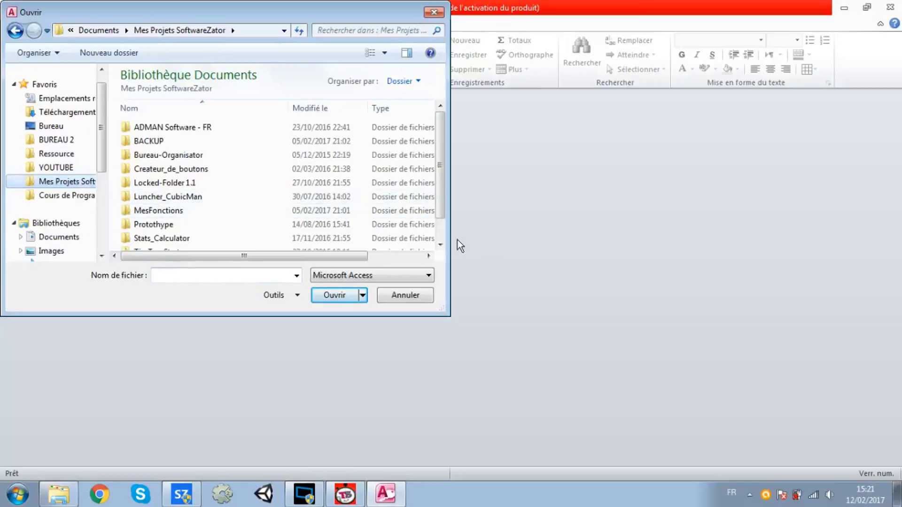
{"action": "scroll", "coordinate": [438, 229], "scroll_direction": "down", "scroll_amount": 2}
{"action": "left_click", "coordinate": [412, 242]}
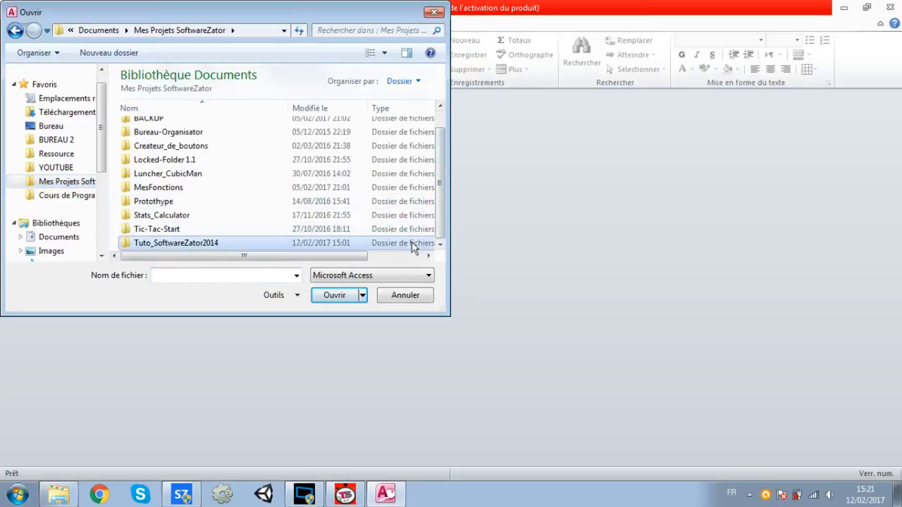
{"action": "double_click", "coordinate": [412, 242]}
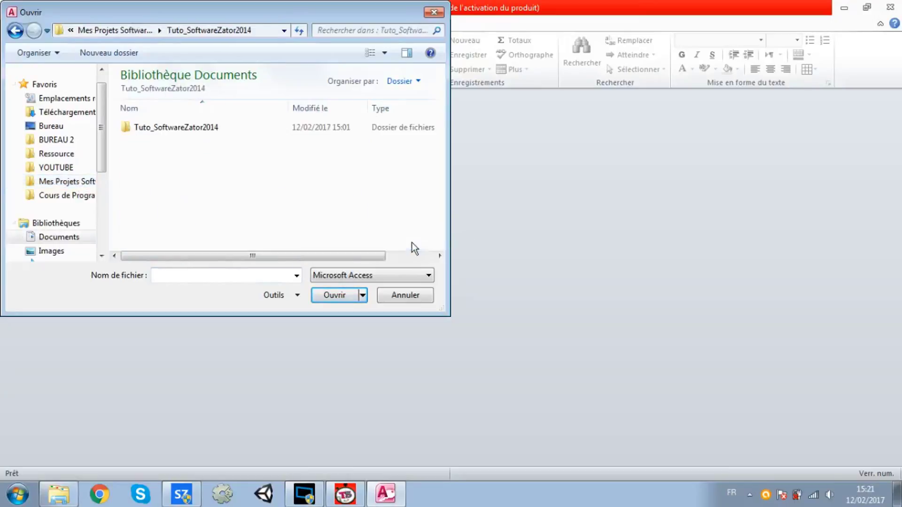
{"action": "double_click", "coordinate": [303, 125]}
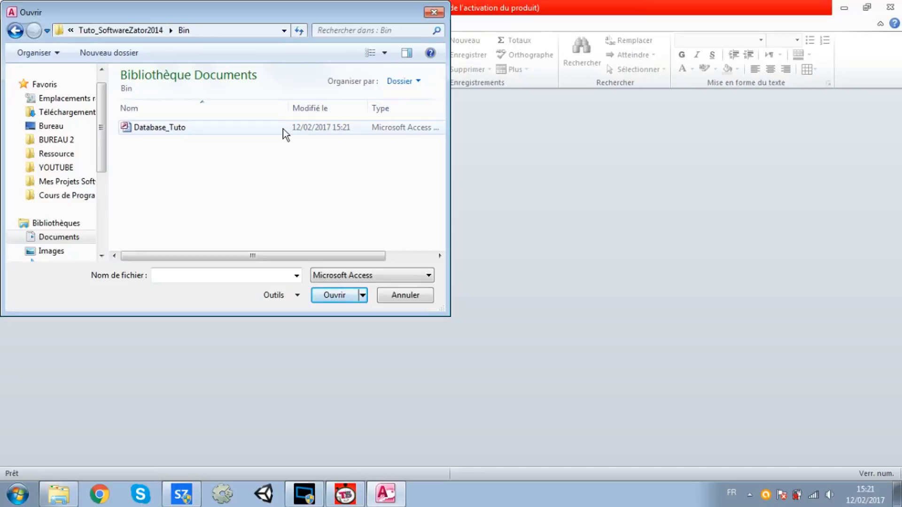
{"action": "left_click", "coordinate": [283, 129]}
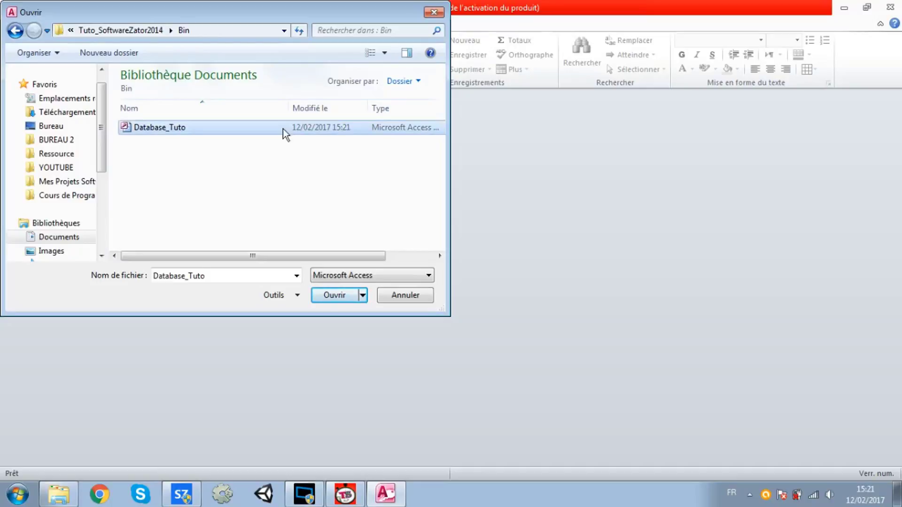
{"action": "left_click", "coordinate": [363, 296]}
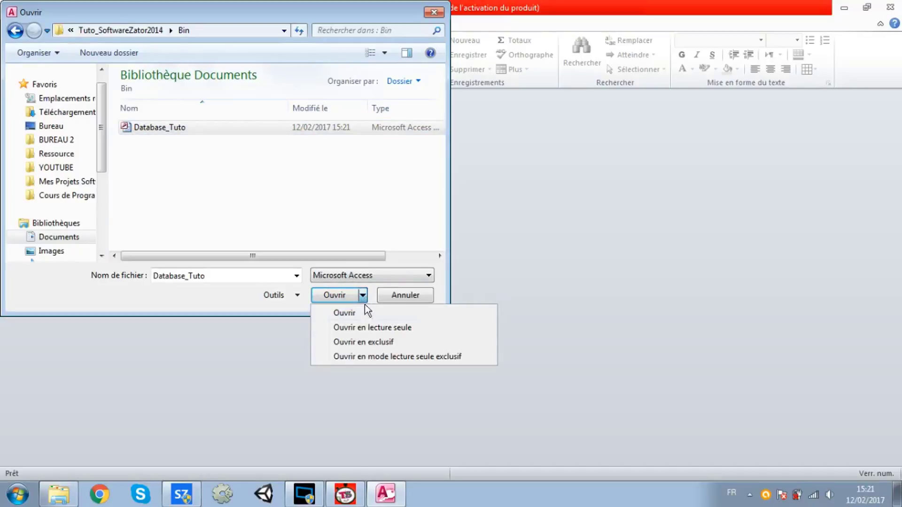
{"action": "left_click", "coordinate": [376, 345]}
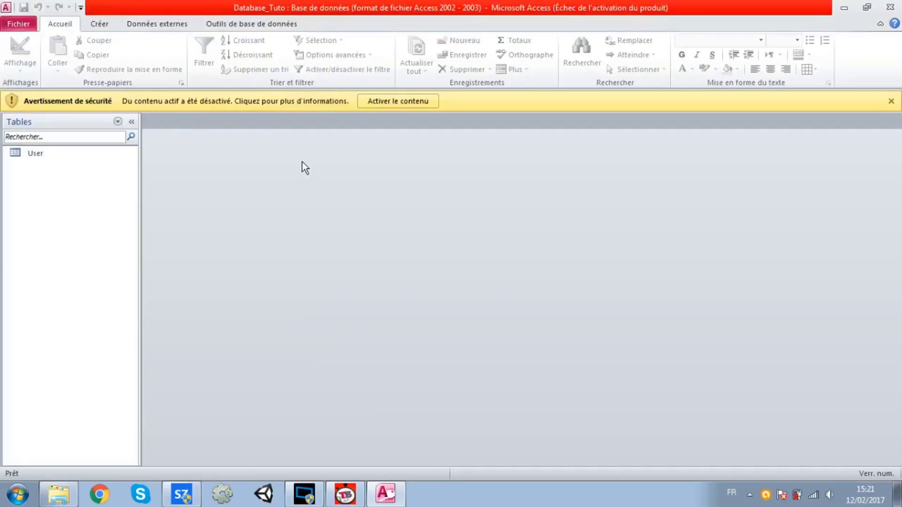
Encrypt Database_Tuto with a database password from Fichier > Informations, entering and confirming it
{"action": "left_click", "coordinate": [8, 23]}
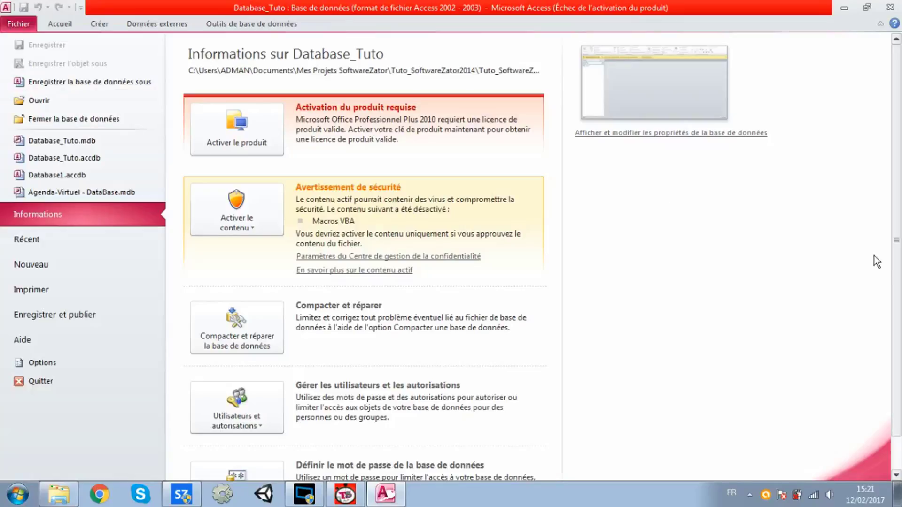
{"action": "left_click_drag", "start_coordinate": [896, 281], "coordinate": [898, 355]}
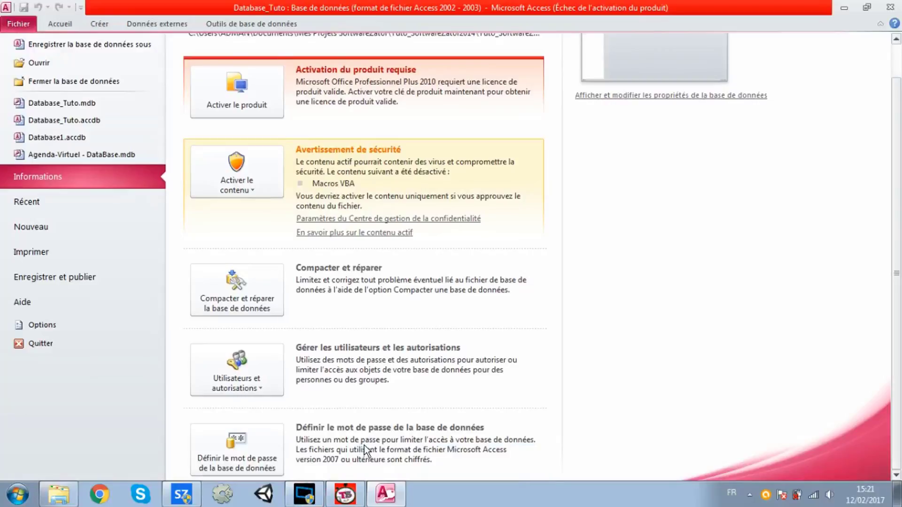
{"action": "left_click", "coordinate": [245, 435]}
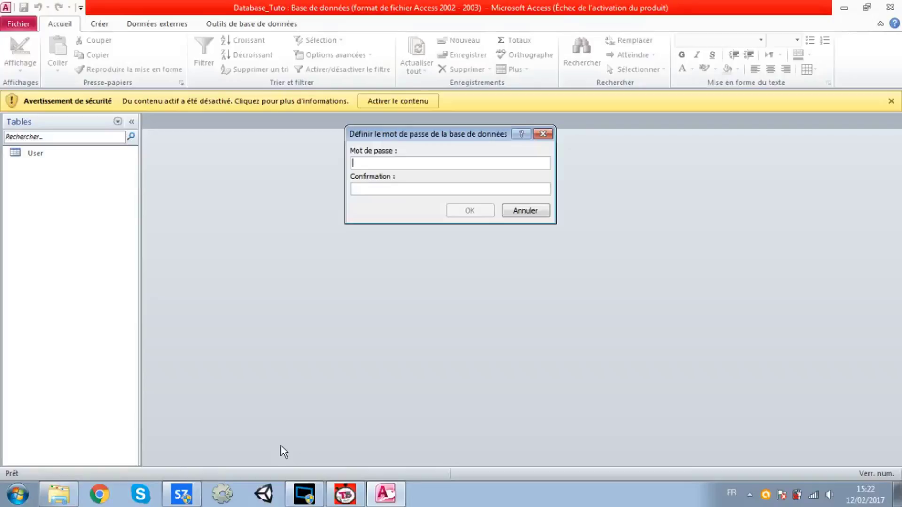
{"action": "type", "text": "123456"}
{"action": "key", "text": "BackSpace"}
{"action": "key", "text": "BackSpace"}
{"action": "key", "text": "BackSpace"}
{"action": "key", "text": "BackSpace"}
{"action": "key", "text": "BackSpace"}
{"action": "key", "text": "BackSpace"}
{"action": "type", "text": "123412345"}
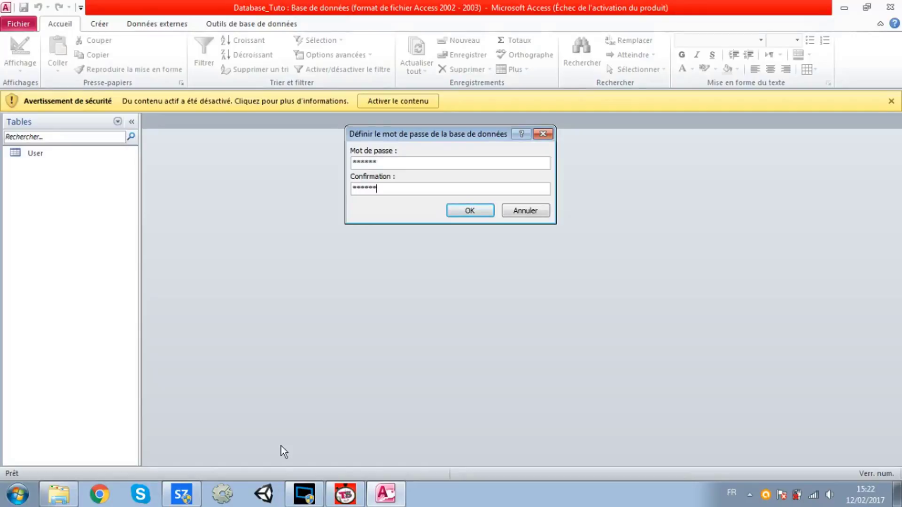
{"action": "key", "text": "Return"}
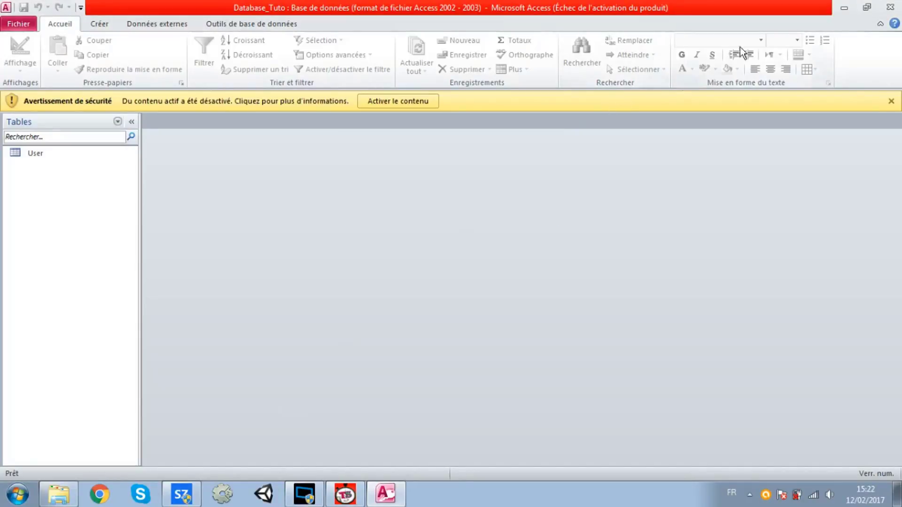
Close Access, reopen Database_Tuto with its password and open the User table
{"action": "left_click", "coordinate": [892, 8]}
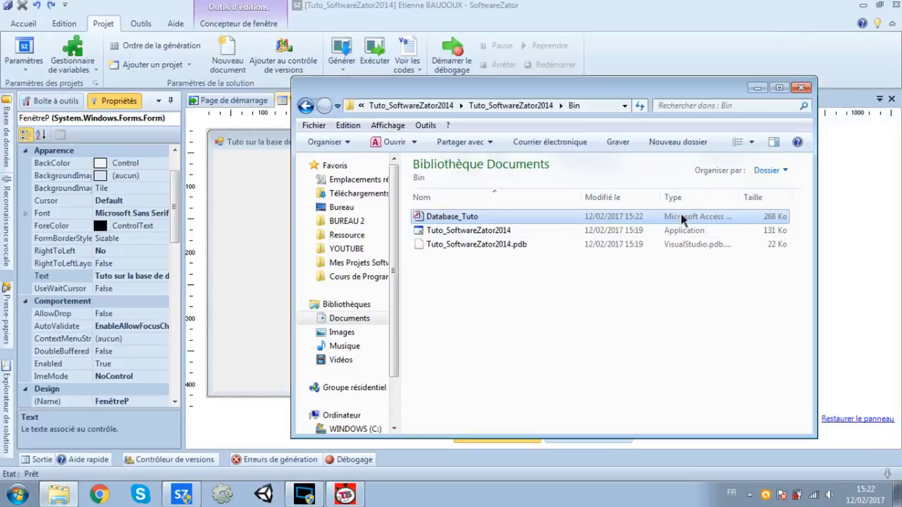
{"action": "double_click", "coordinate": [682, 219]}
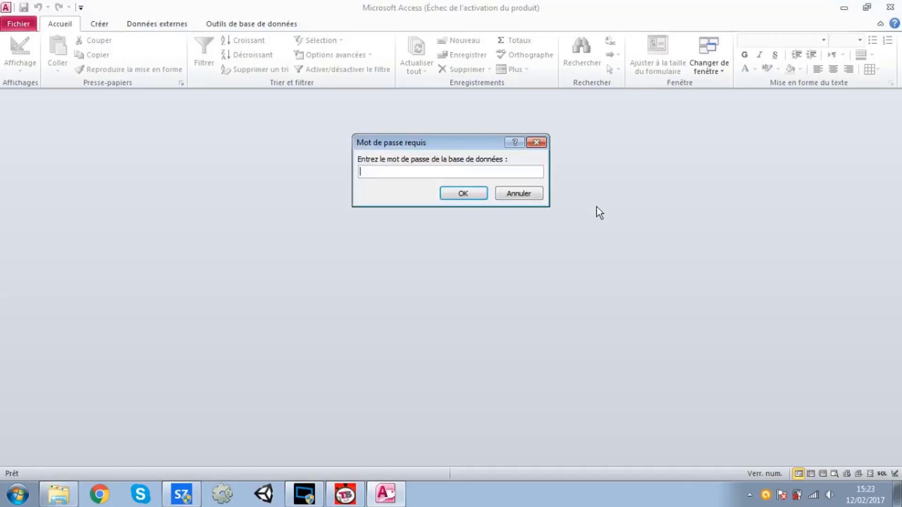
{"action": "type", "text": "*****"}
{"action": "key", "text": "Return"}
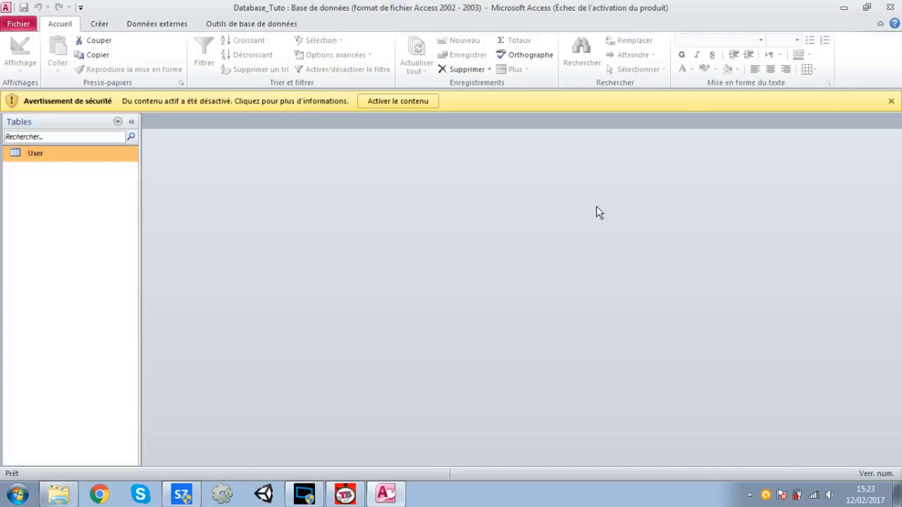
{"action": "key", "text": "Return"}
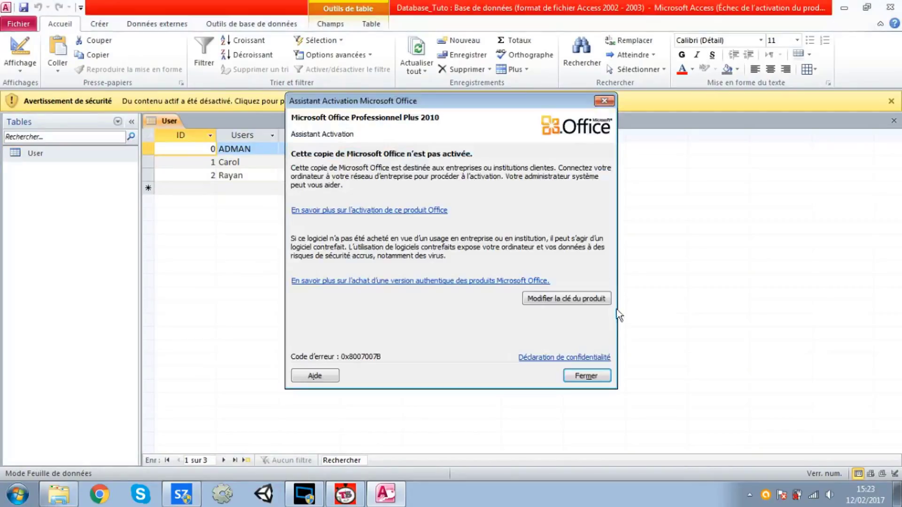
Dismiss the Office activation message, close Access and return to SoftwareZator
{"action": "left_click", "coordinate": [587, 375]}
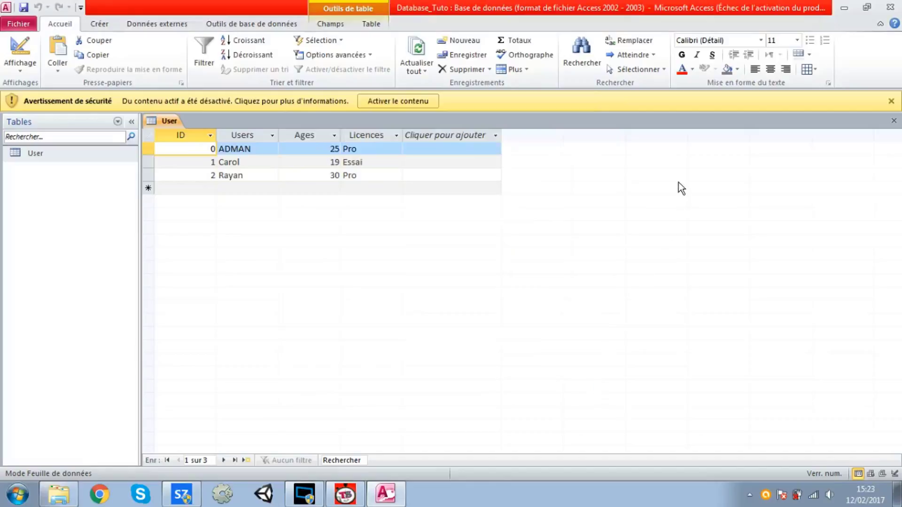
{"action": "left_click", "coordinate": [892, 8]}
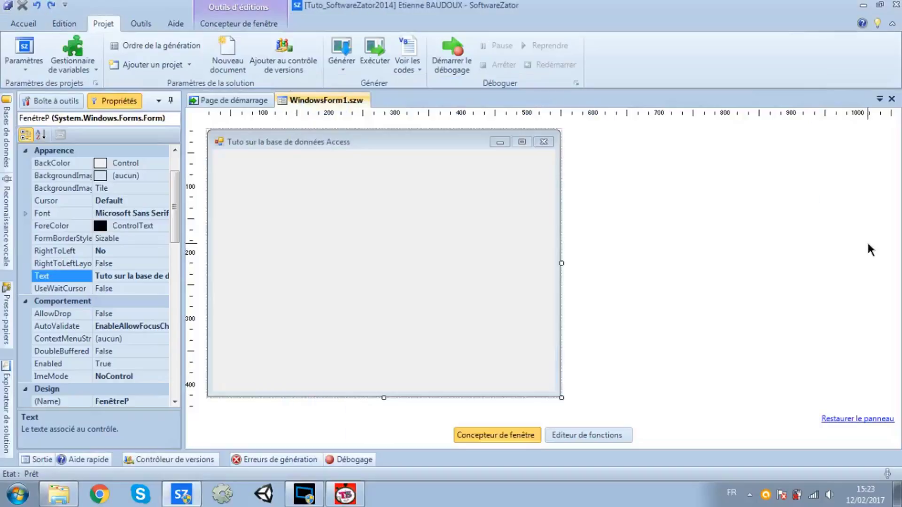
{"action": "left_click", "coordinate": [867, 254]}
Widen the form and drop a Grille de données onto it from the Boîte à outils
{"action": "left_click_drag", "start_coordinate": [559, 397], "coordinate": [583, 407]}
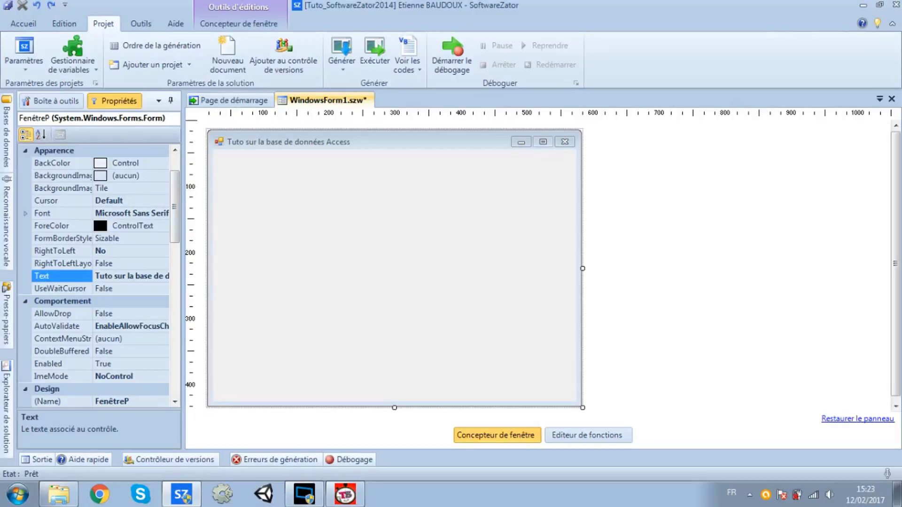
{"action": "left_click", "coordinate": [64, 100]}
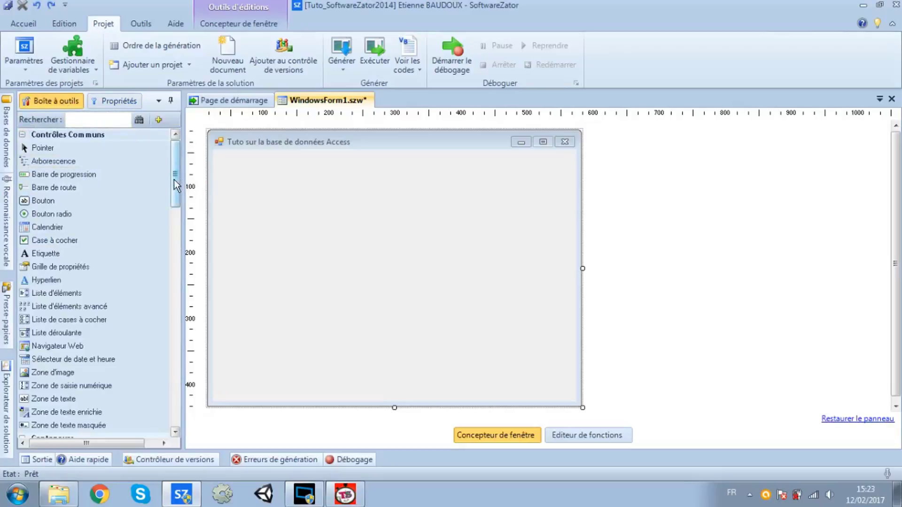
{"action": "left_click_drag", "start_coordinate": [171, 177], "coordinate": [186, 293]}
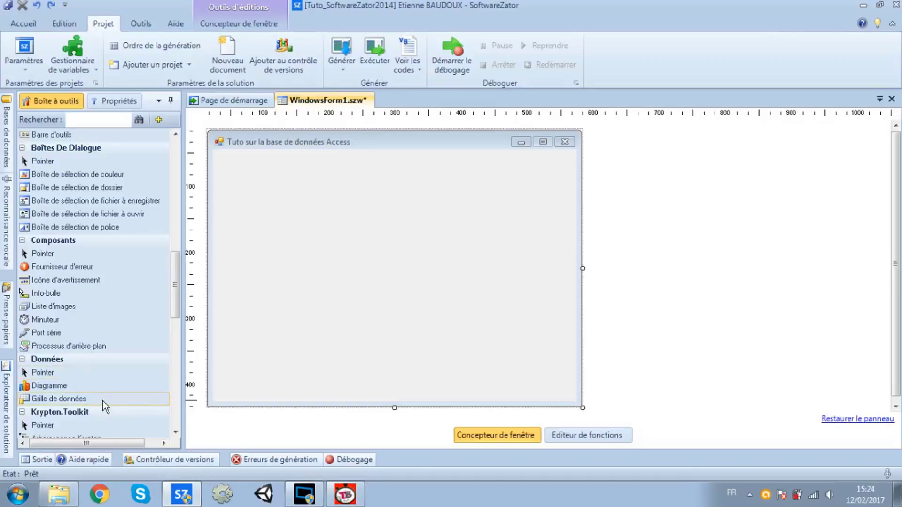
{"action": "left_click_drag", "start_coordinate": [157, 356], "coordinate": [392, 165]}
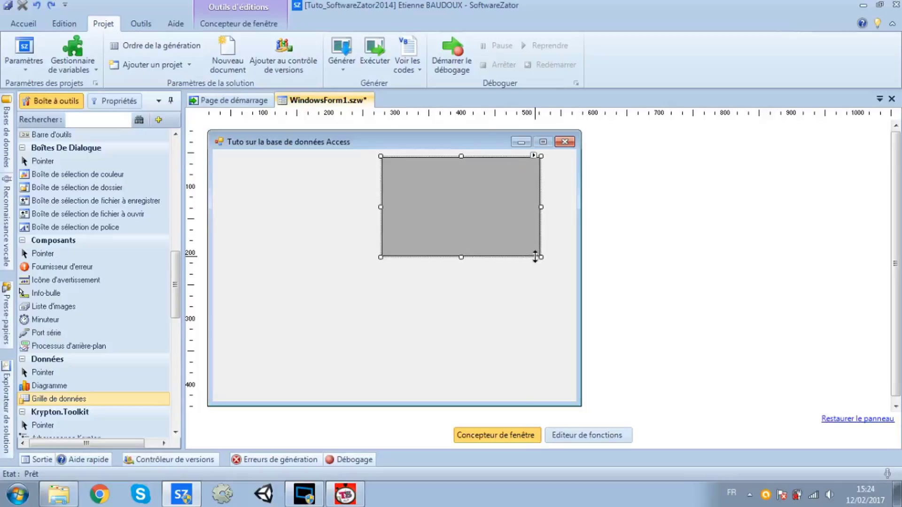
Enlarge the data grid down, right and left, shorten the form, and select the grid
{"action": "left_click_drag", "start_coordinate": [541, 258], "coordinate": [567, 347]}
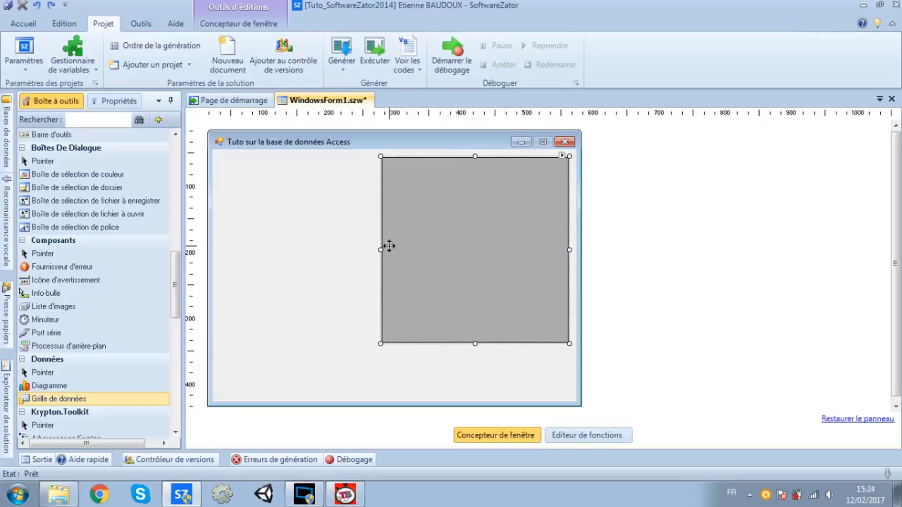
{"action": "left_click_drag", "start_coordinate": [379, 250], "coordinate": [347, 250]}
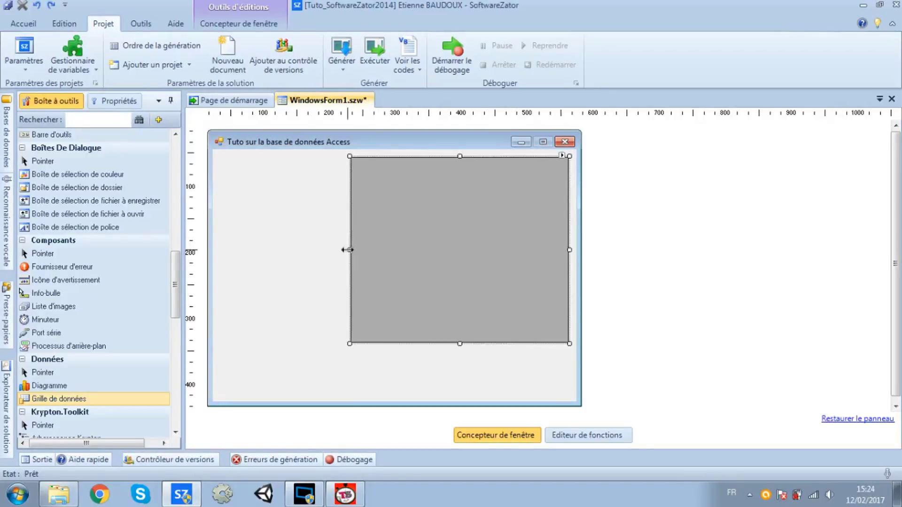
{"action": "left_click", "coordinate": [483, 383]}
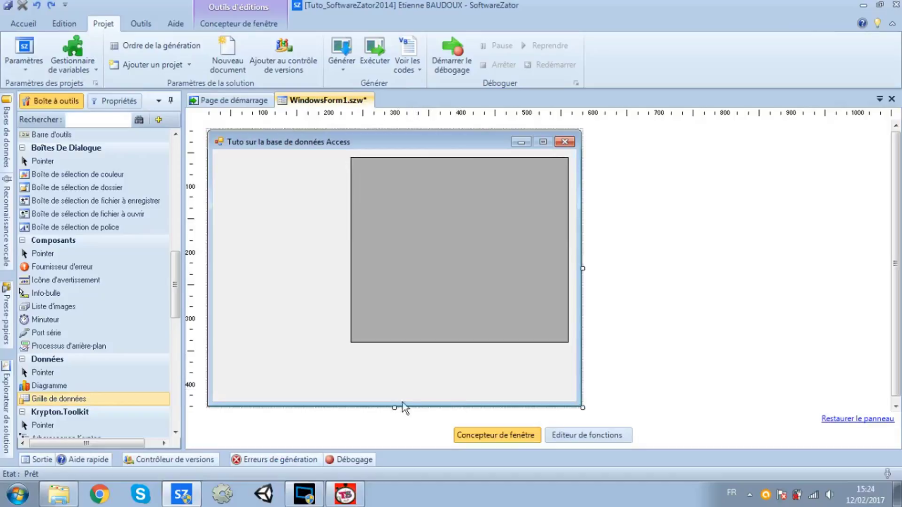
{"action": "left_click_drag", "start_coordinate": [396, 408], "coordinate": [396, 360]}
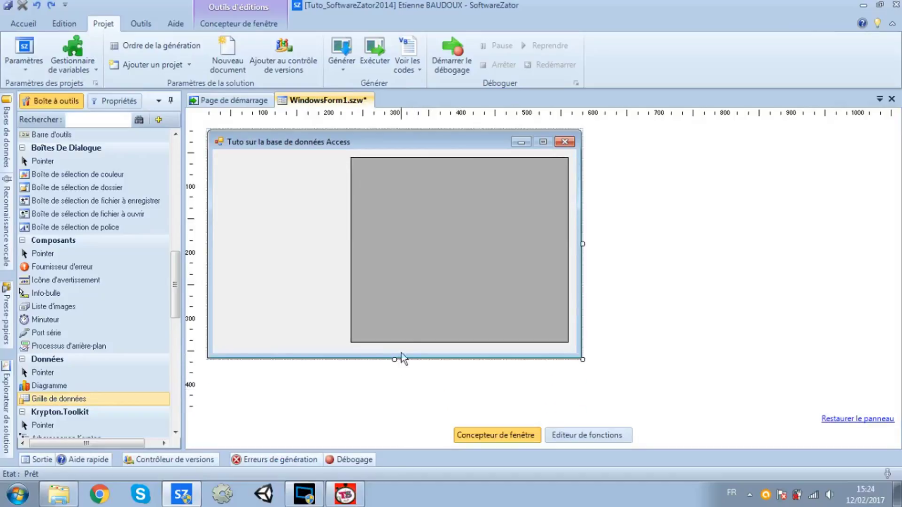
{"action": "left_click", "coordinate": [388, 301]}
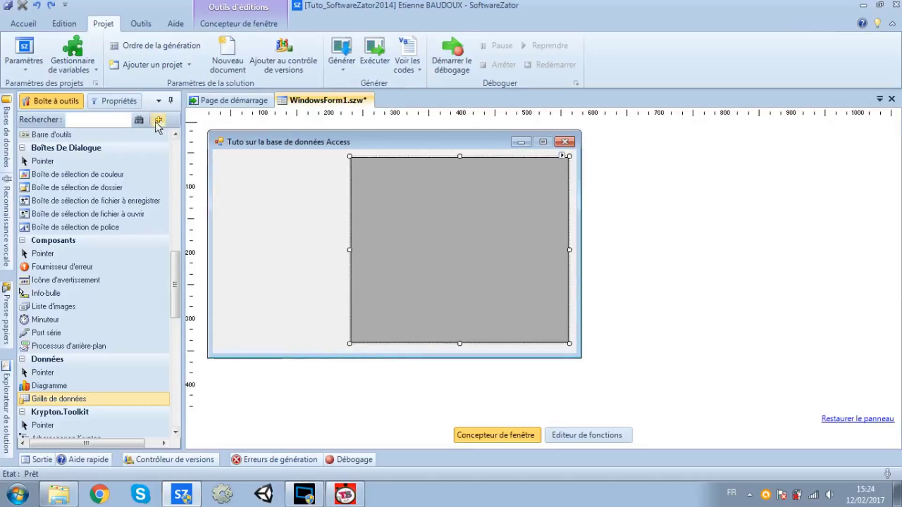
{"action": "left_click", "coordinate": [117, 101]}
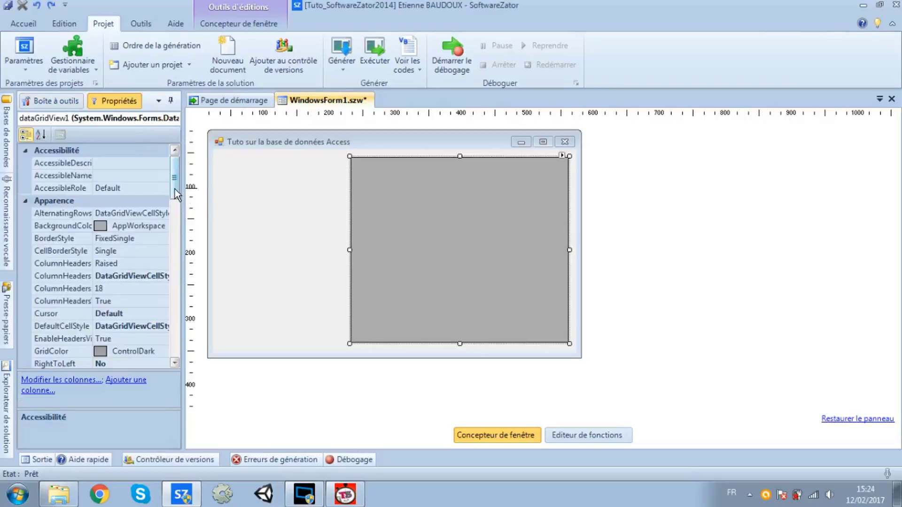
Change the grid's (Name) property from dataGridView1 to DataGrid in Propriétés
{"action": "left_click_drag", "start_coordinate": [174, 192], "coordinate": [176, 214]}
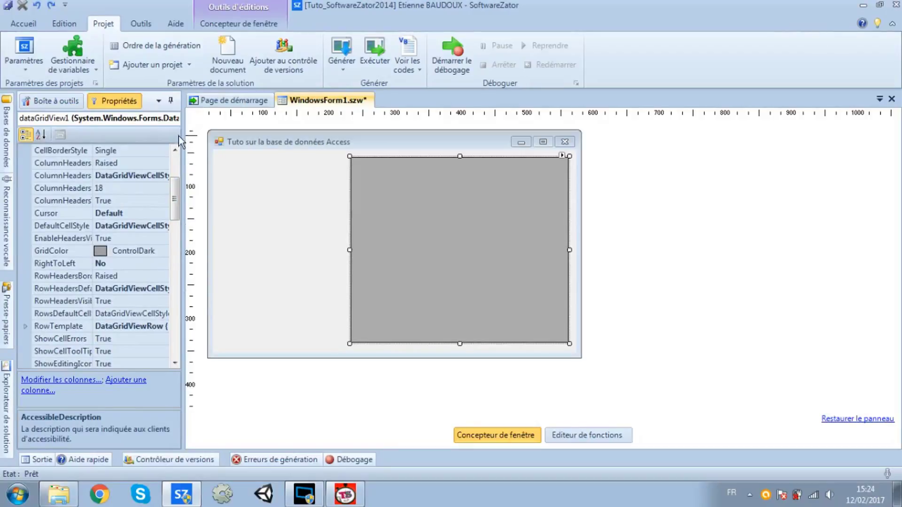
{"action": "left_click", "coordinate": [115, 165]}
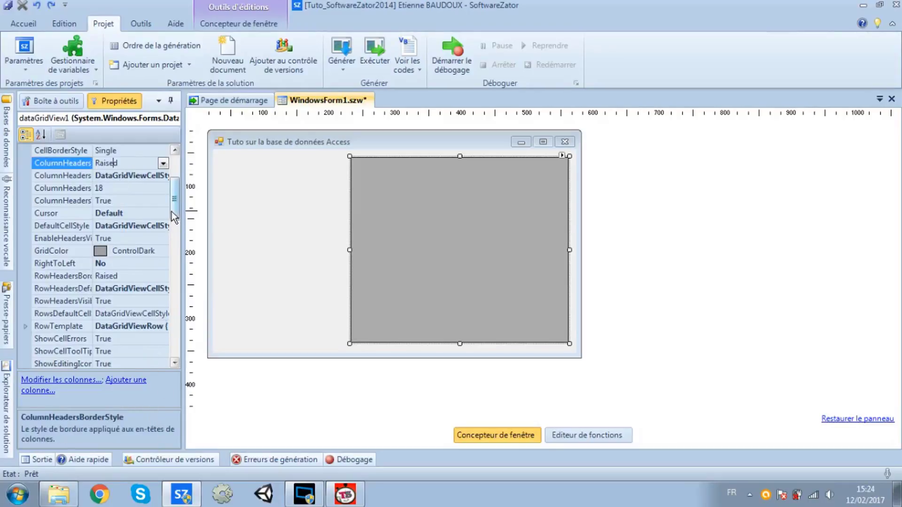
{"action": "left_click_drag", "start_coordinate": [174, 210], "coordinate": [175, 300]}
{"action": "left_click", "coordinate": [141, 263]}
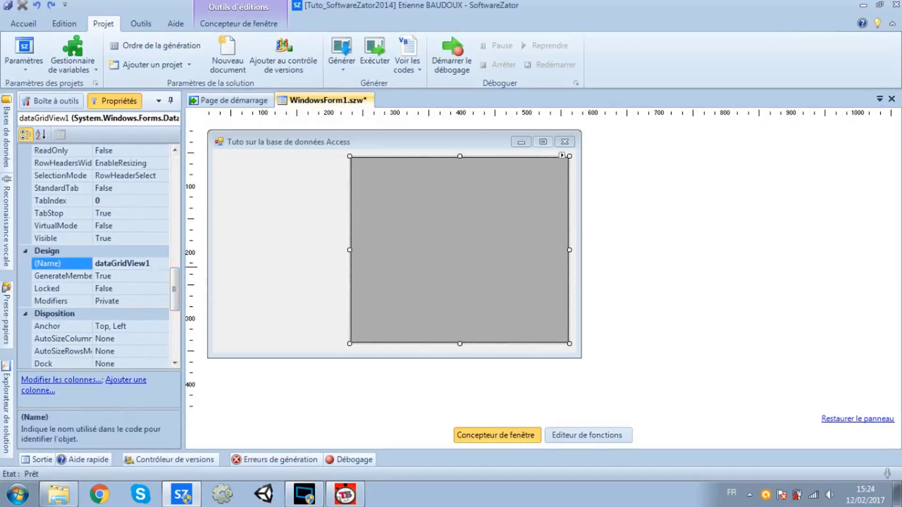
{"action": "double_click", "coordinate": [140, 264]}
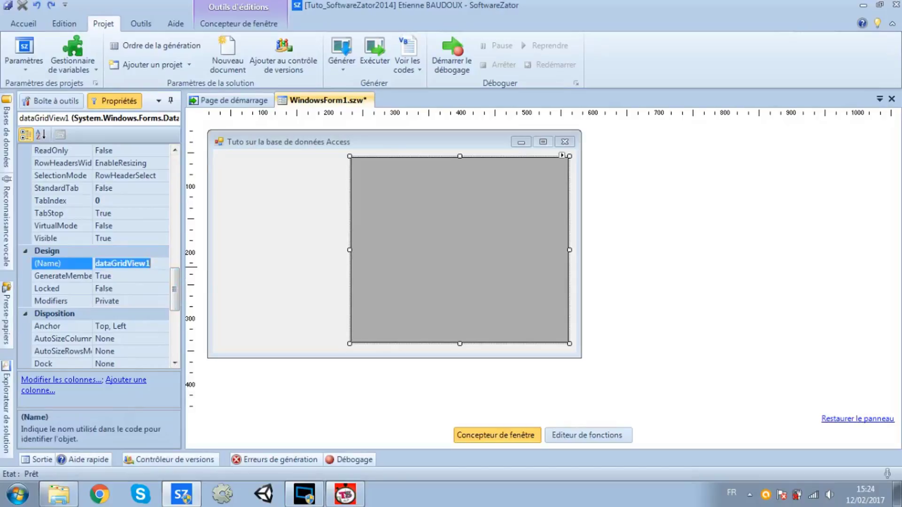
{"action": "type", "text": "D"}
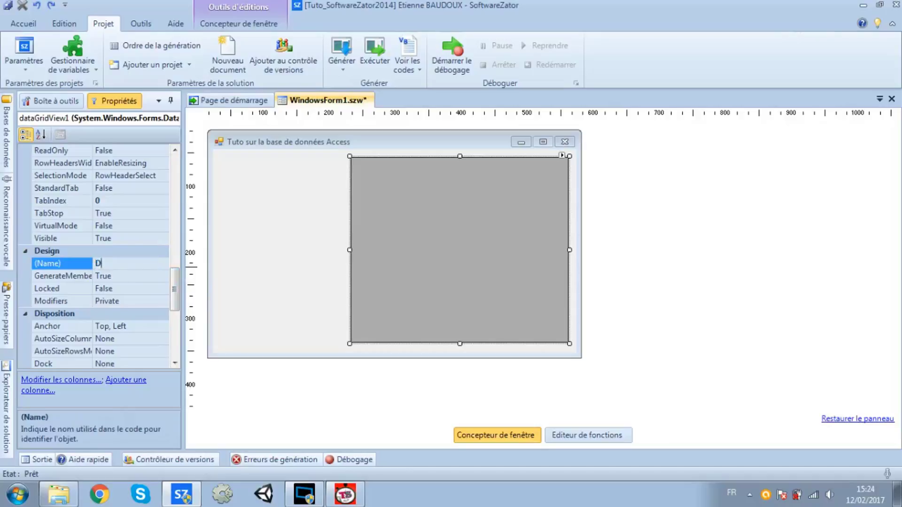
{"action": "type", "text": "atag"}
{"action": "key", "text": "BackSpace"}
{"action": "type", "text": "Grid"}
{"action": "left_click_drag", "start_coordinate": [177, 288], "coordinate": [190, 337]}
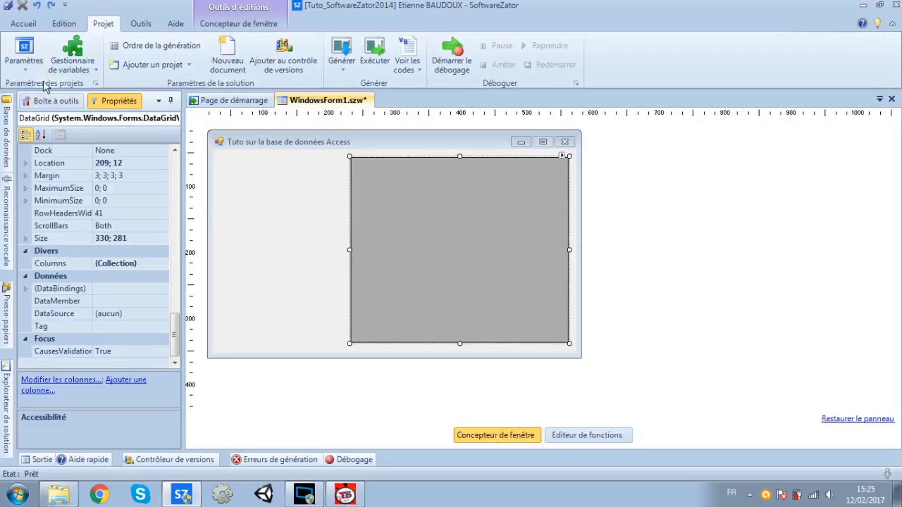
{"action": "left_click", "coordinate": [26, 50]}
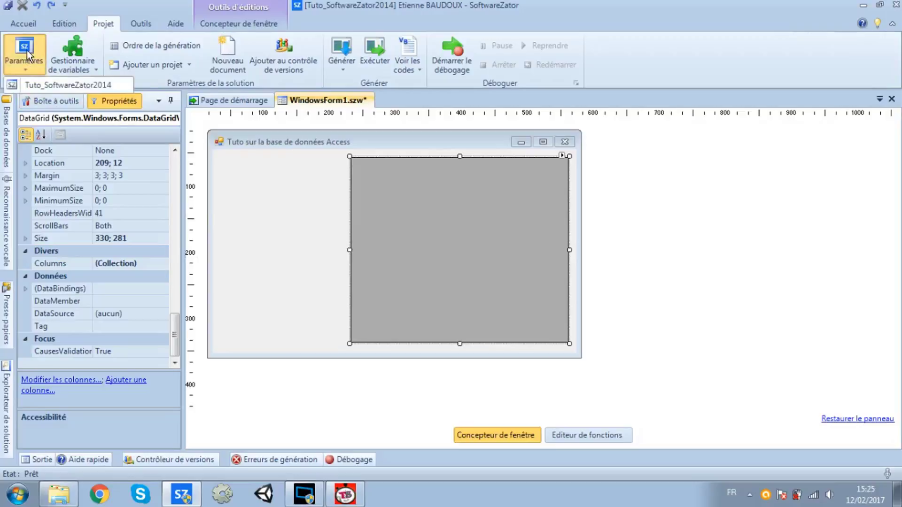
Set Tuto_SoftwareZator2014's Générer Type de système to 'Windows 32 bit uniquement' and close the settings
{"action": "left_click", "coordinate": [38, 83]}
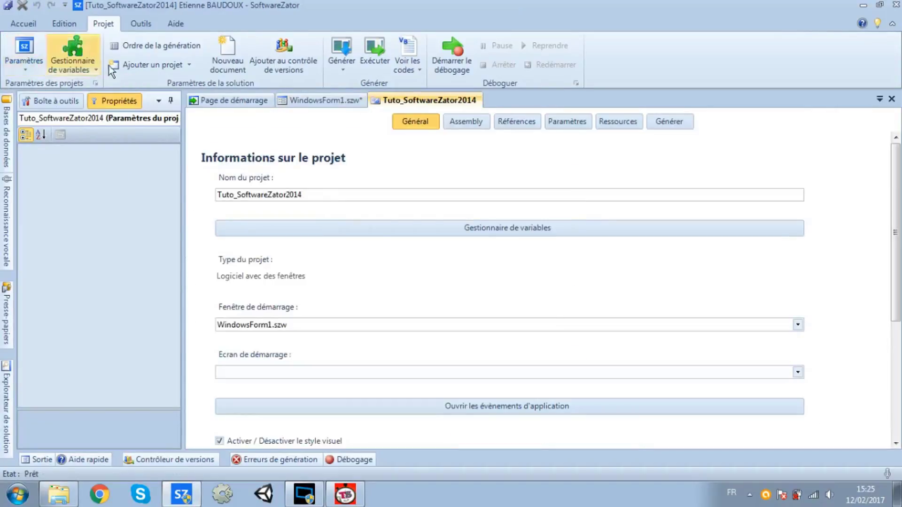
{"action": "left_click", "coordinate": [664, 122]}
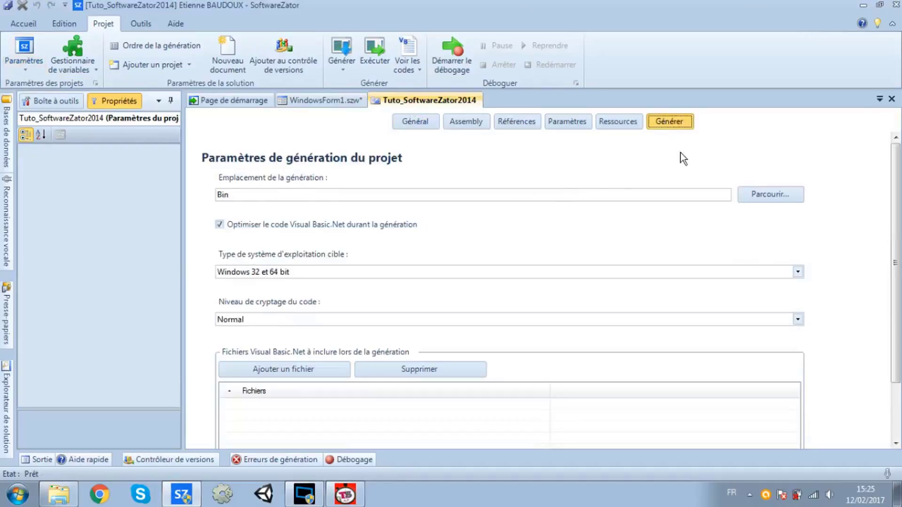
{"action": "left_click", "coordinate": [622, 273]}
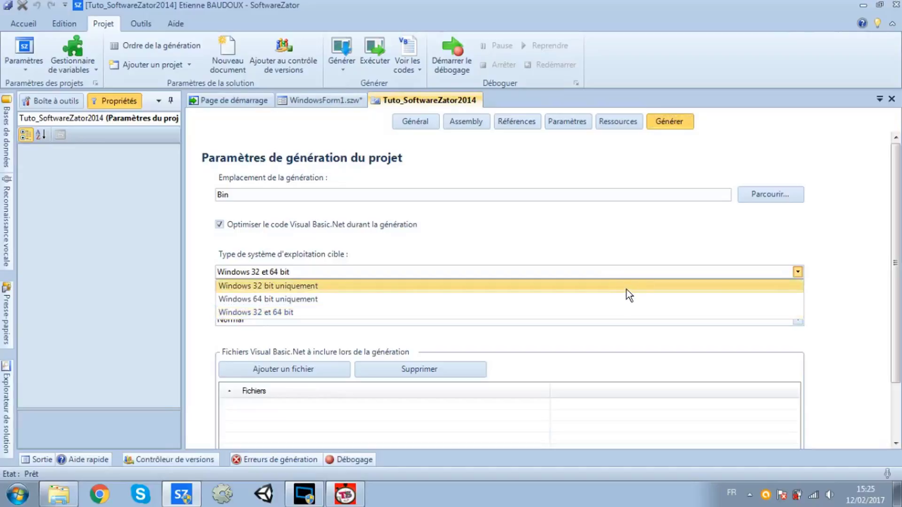
{"action": "left_click", "coordinate": [628, 286]}
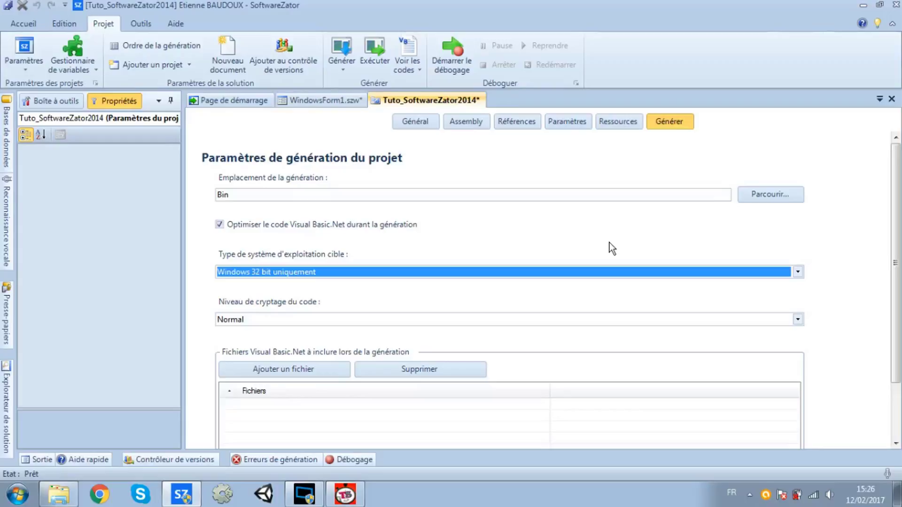
{"action": "left_click", "coordinate": [892, 99]}
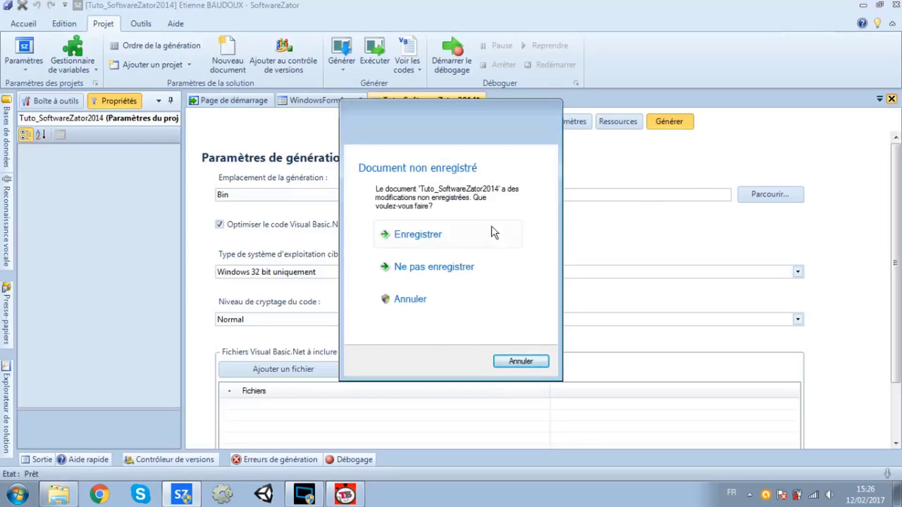
Save the settings change and delete the default Commentaire block from Form_Load
{"action": "left_click", "coordinate": [482, 234]}
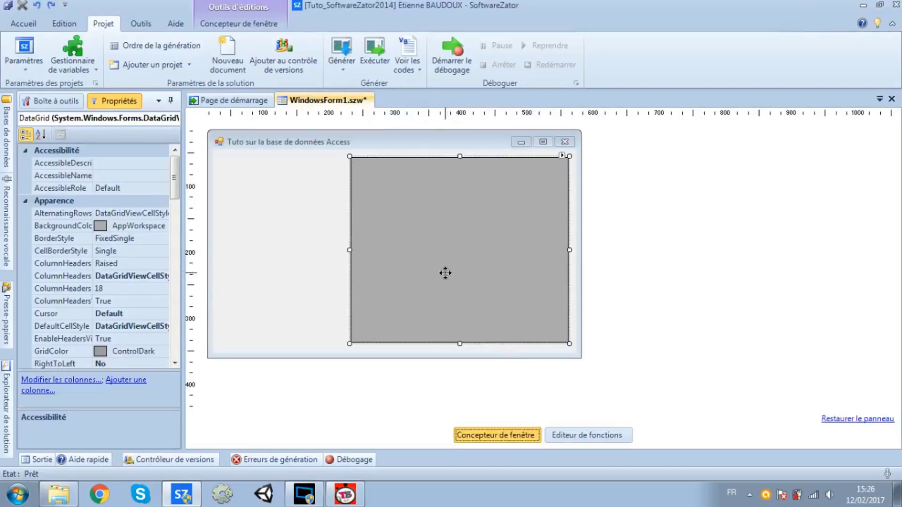
{"action": "left_click", "coordinate": [565, 439]}
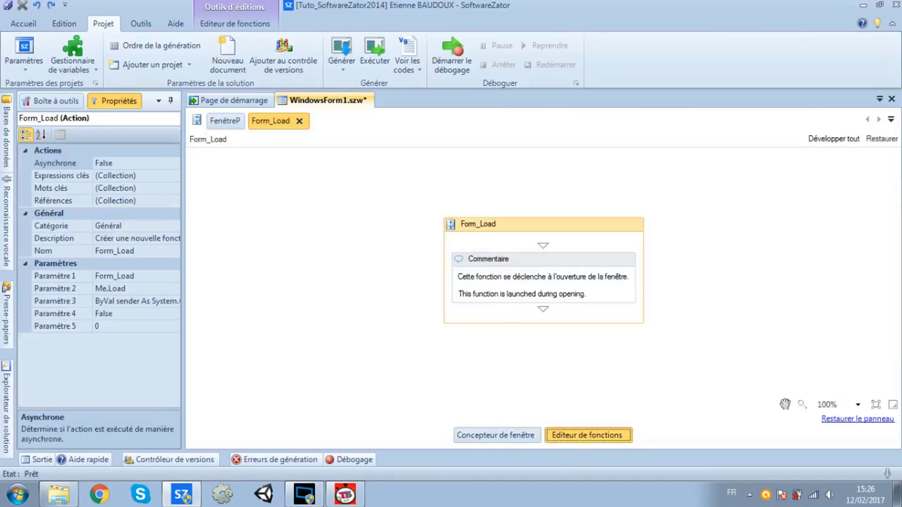
{"action": "left_click", "coordinate": [534, 262]}
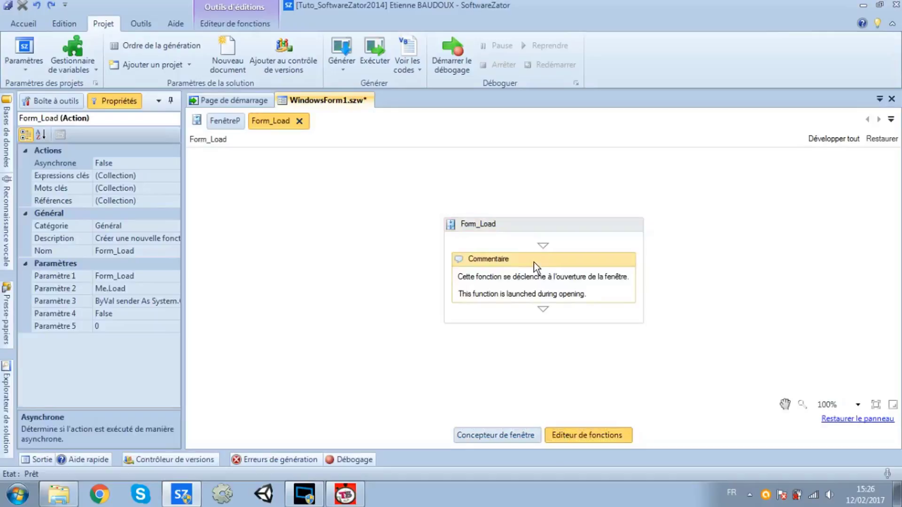
{"action": "key", "text": "Delete"}
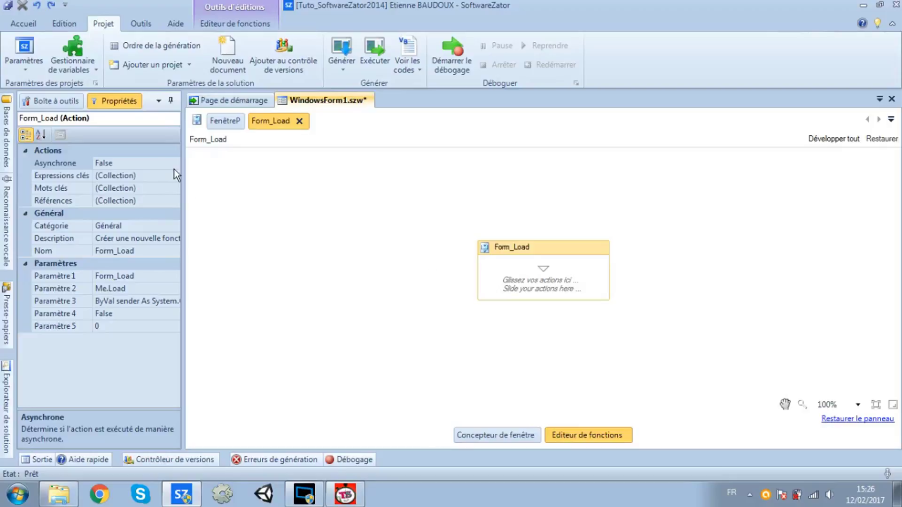
Drag the Access 'Se connecter à une base de données' action into the Form_Load block
{"action": "left_click", "coordinate": [67, 96]}
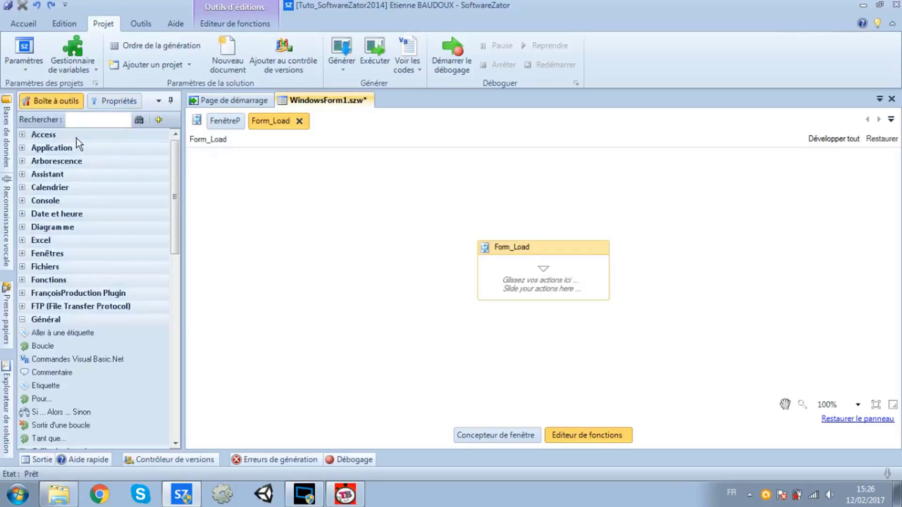
{"action": "left_click", "coordinate": [76, 135]}
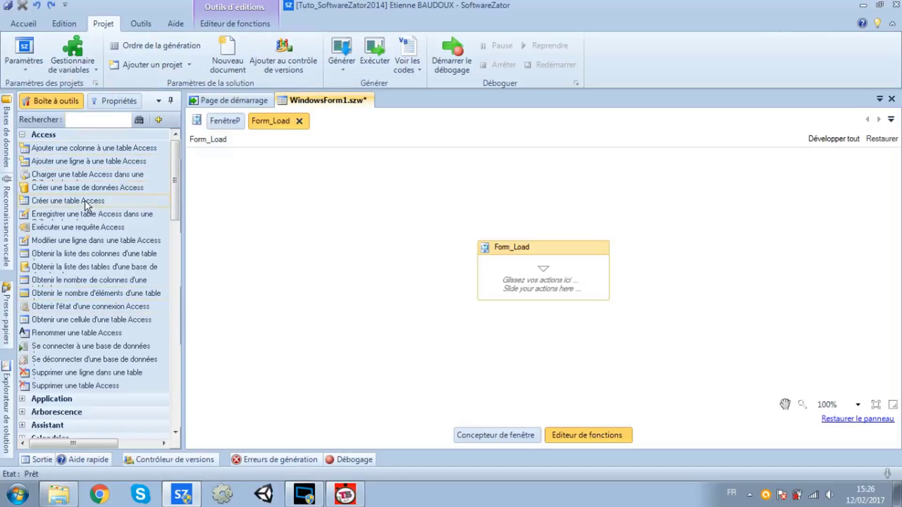
{"action": "left_click", "coordinate": [87, 347]}
{"action": "left_click_drag", "start_coordinate": [105, 348], "coordinate": [102, 354]}
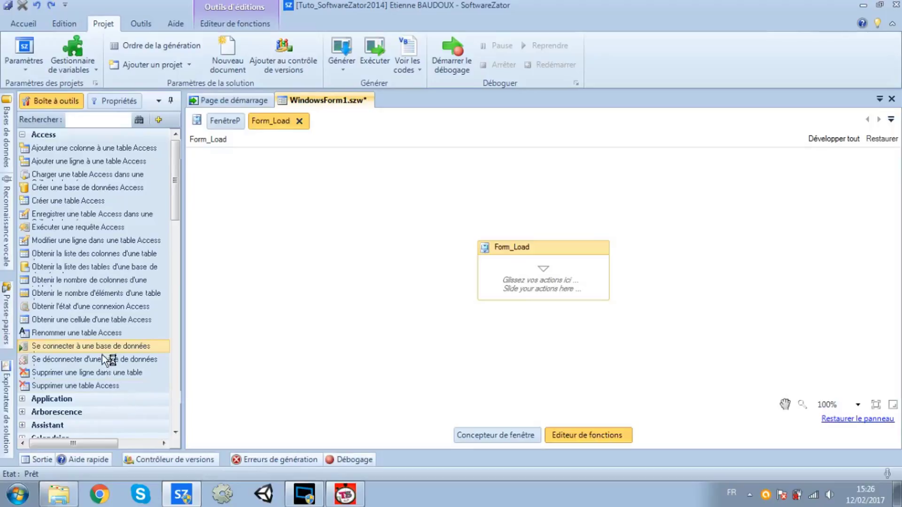
{"action": "left_click_drag", "start_coordinate": [257, 316], "coordinate": [289, 291]}
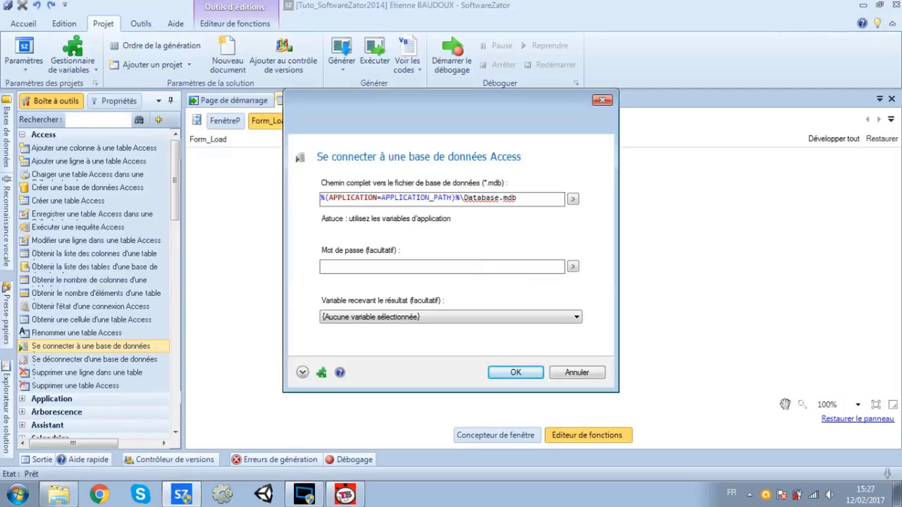
Change the connection path's file name to Database_Tuto.mdb, checking the exact name in Explorer
{"action": "left_click_drag", "start_coordinate": [517, 198], "coordinate": [319, 198]}
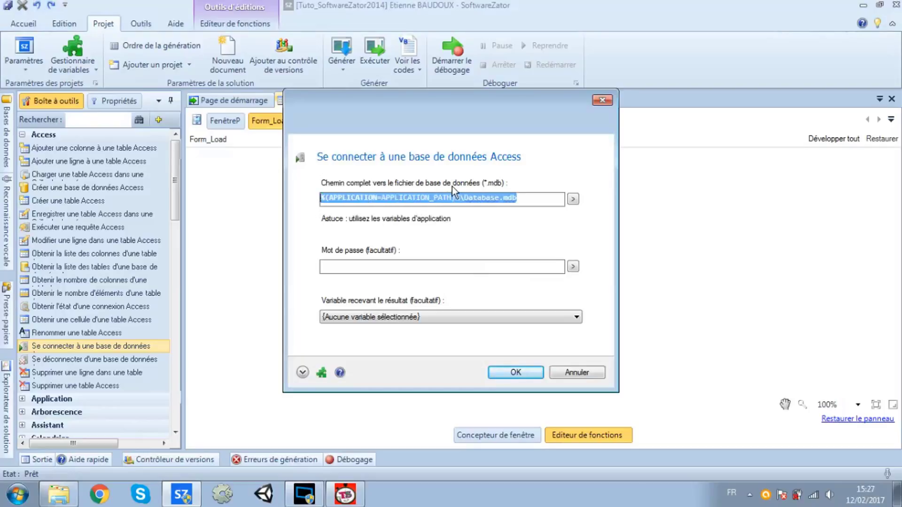
{"action": "left_click", "coordinate": [466, 198]}
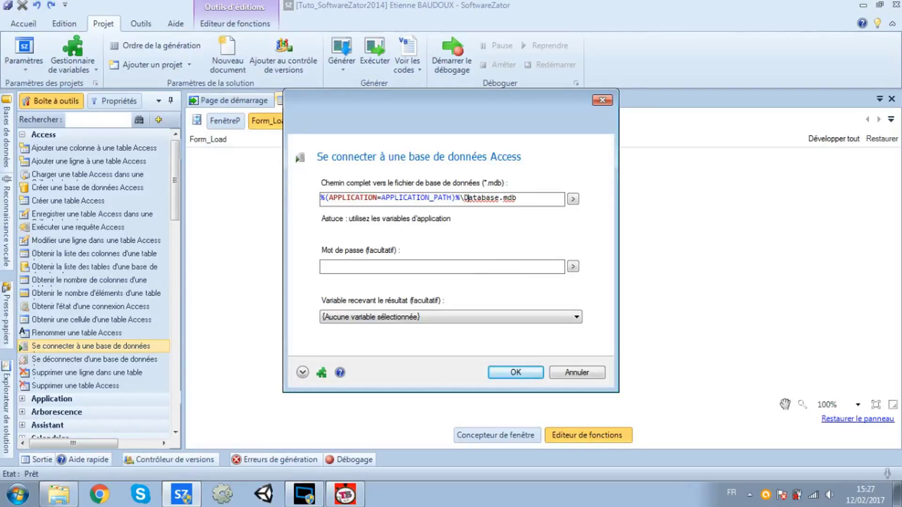
{"action": "left_click_drag", "start_coordinate": [460, 198], "coordinate": [320, 198]}
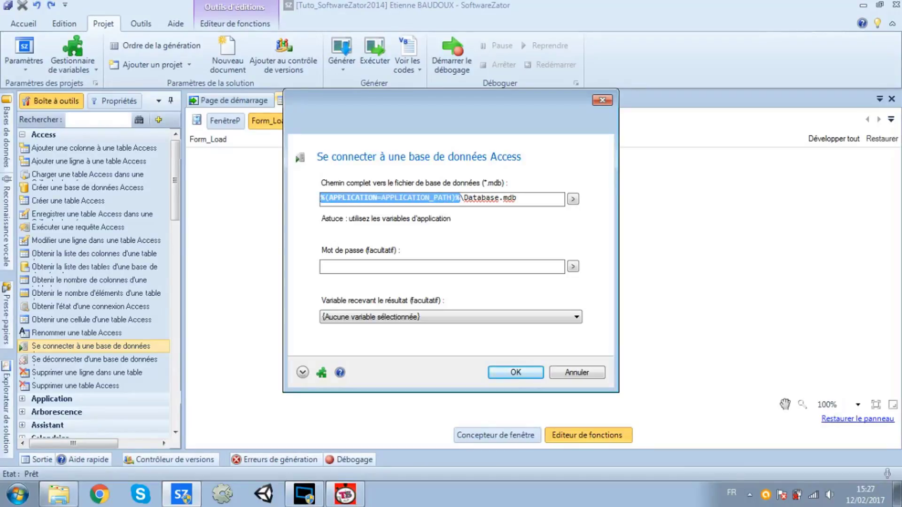
{"action": "left_click", "coordinate": [499, 198]}
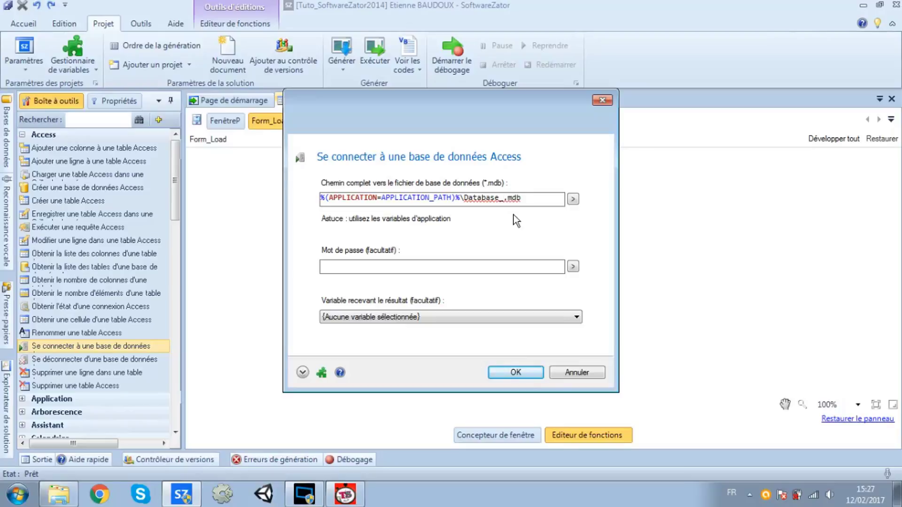
{"action": "type", "text": "Tuto"}
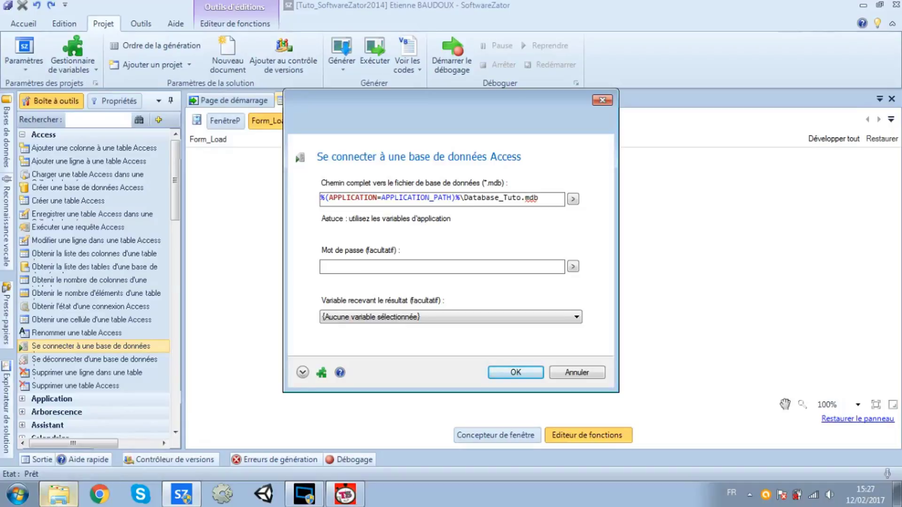
{"action": "left_click", "coordinate": [58, 495]}
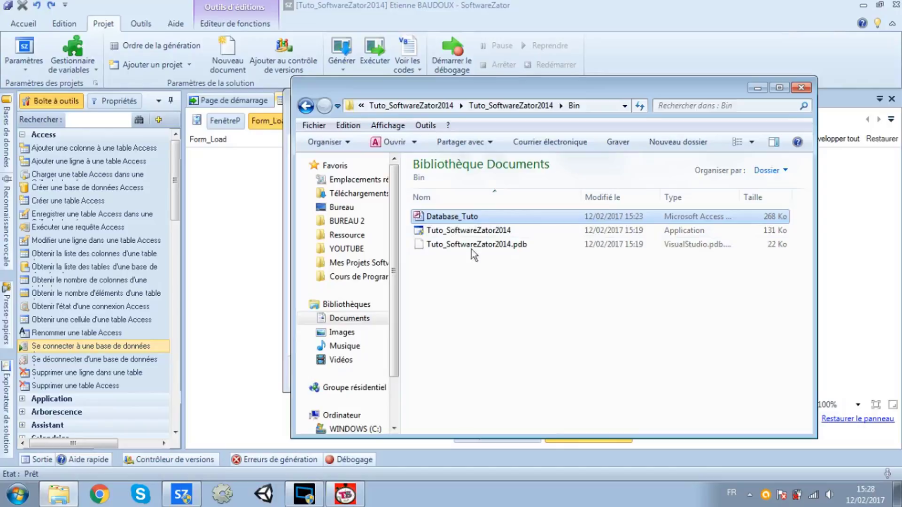
{"action": "left_click", "coordinate": [755, 89]}
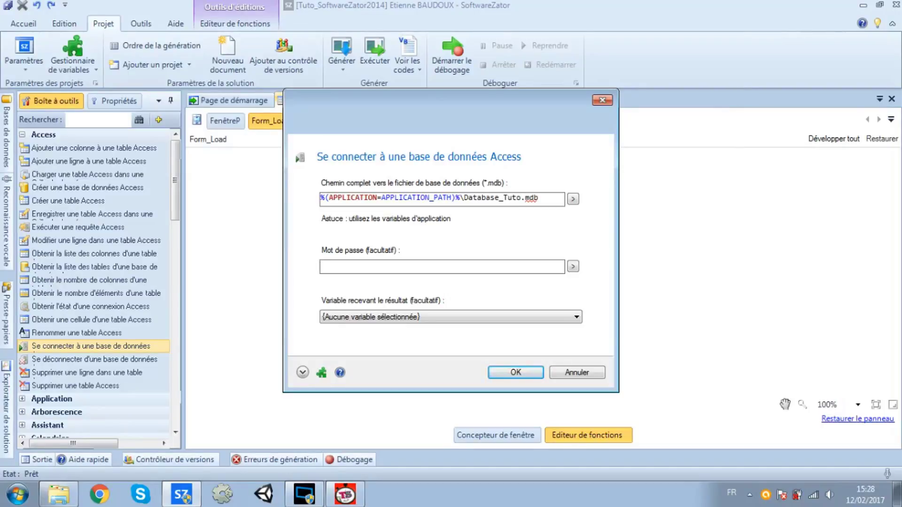
Enter the database password in Mot de passe and confirm the connection with OK
{"action": "type", "text": "azeer"}
{"action": "key", "text": "BackSpace"}
{"action": "key", "text": "BackSpace"}
{"action": "type", "text": "rty"}
{"action": "left_click", "coordinate": [522, 374]}
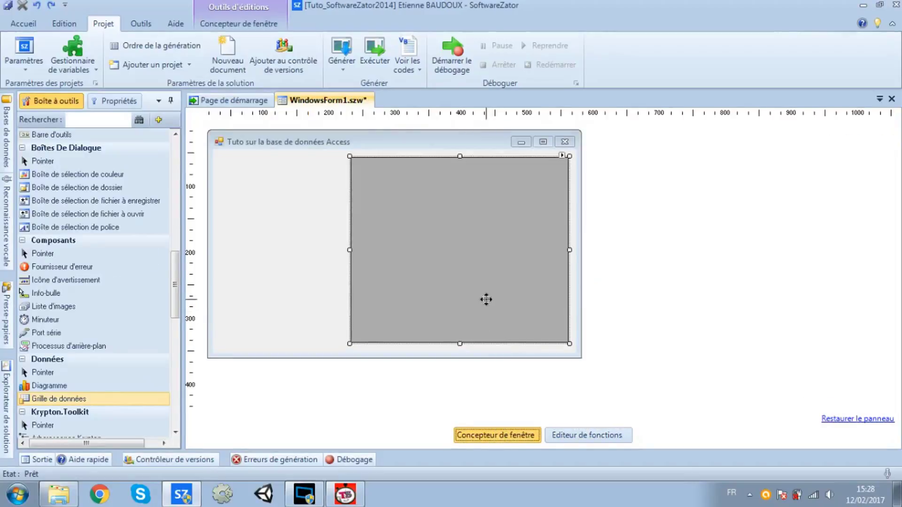
{"action": "left_click", "coordinate": [593, 438]}
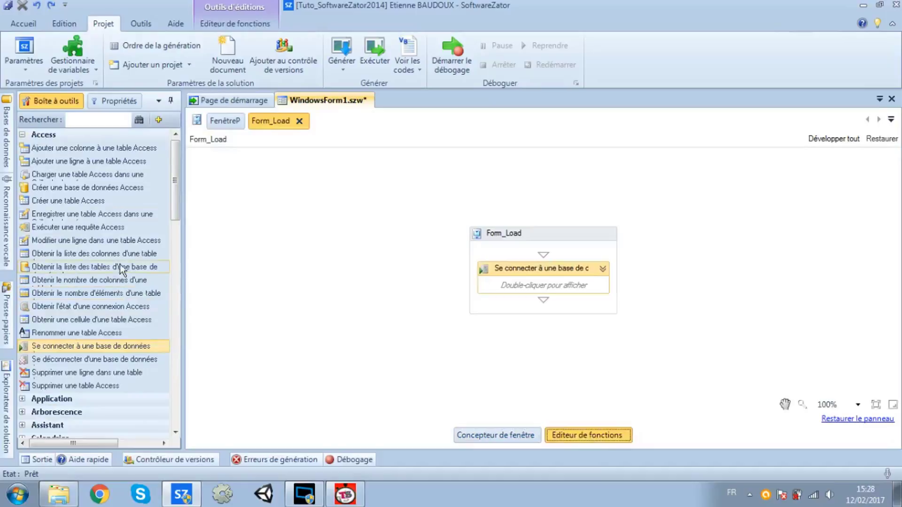
{"action": "left_click", "coordinate": [67, 179]}
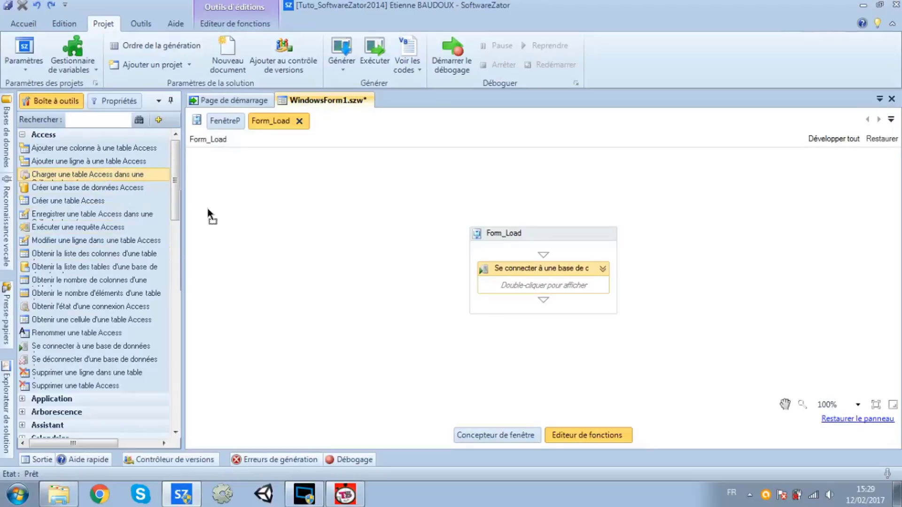
{"action": "left_click_drag", "start_coordinate": [371, 226], "coordinate": [528, 297]}
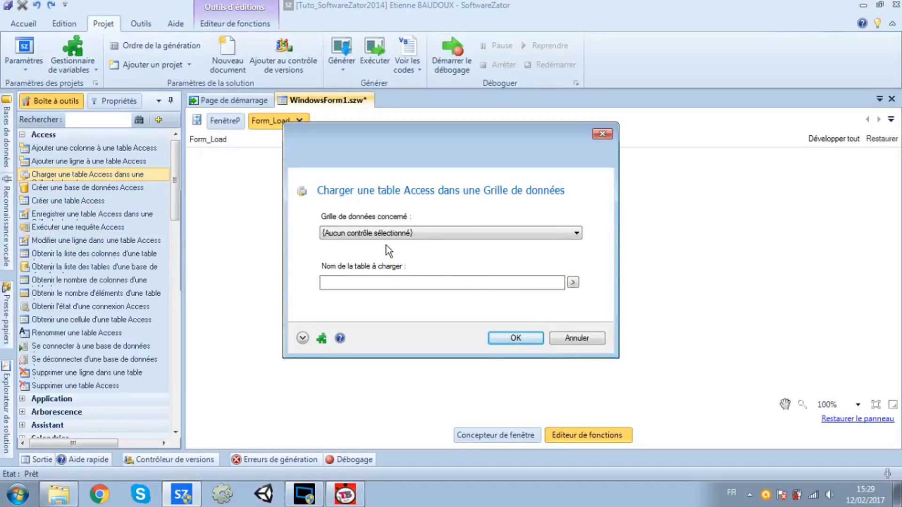
Set Grille de données concerné to Me > DataGrid, then open the database's folder in Explorer
{"action": "left_click", "coordinate": [381, 233]}
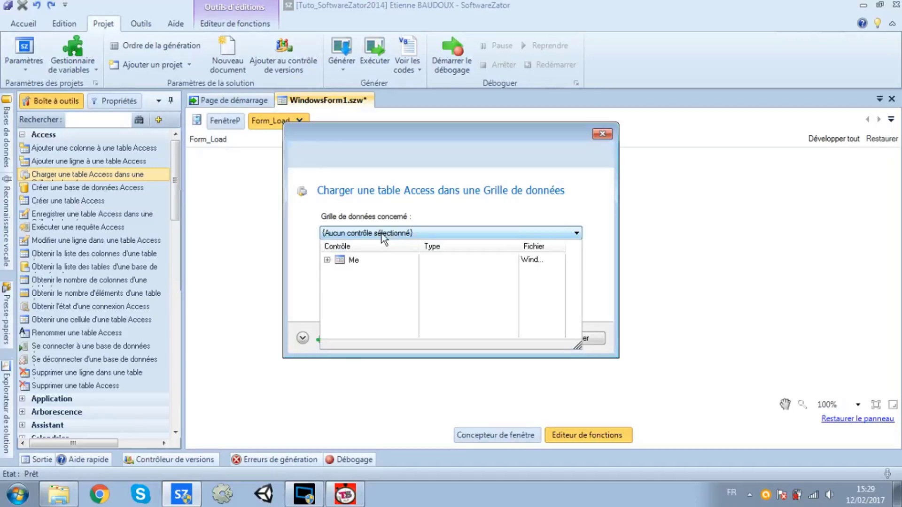
{"action": "left_click", "coordinate": [327, 261]}
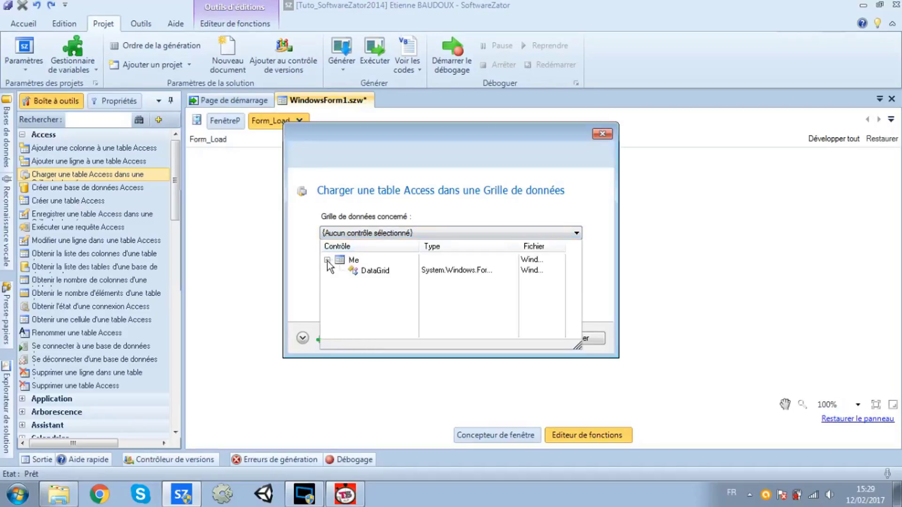
{"action": "left_click", "coordinate": [371, 272]}
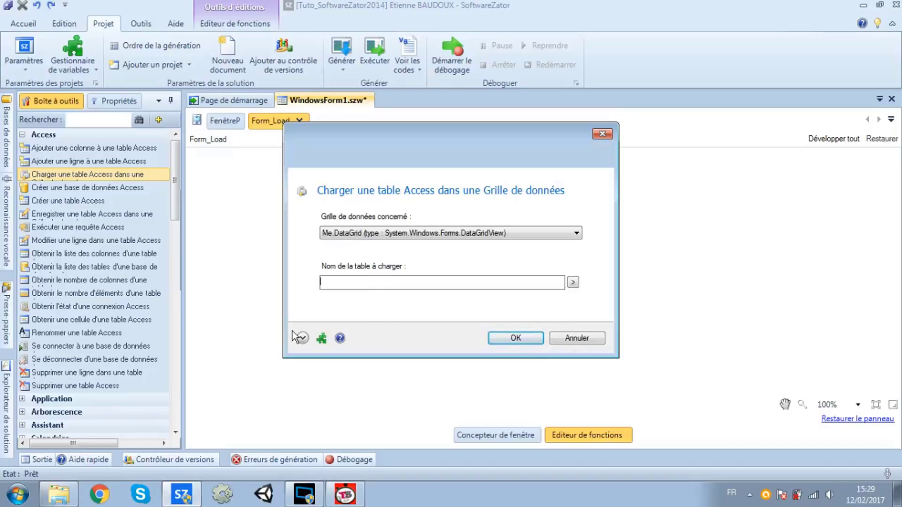
{"action": "left_click", "coordinate": [59, 494]}
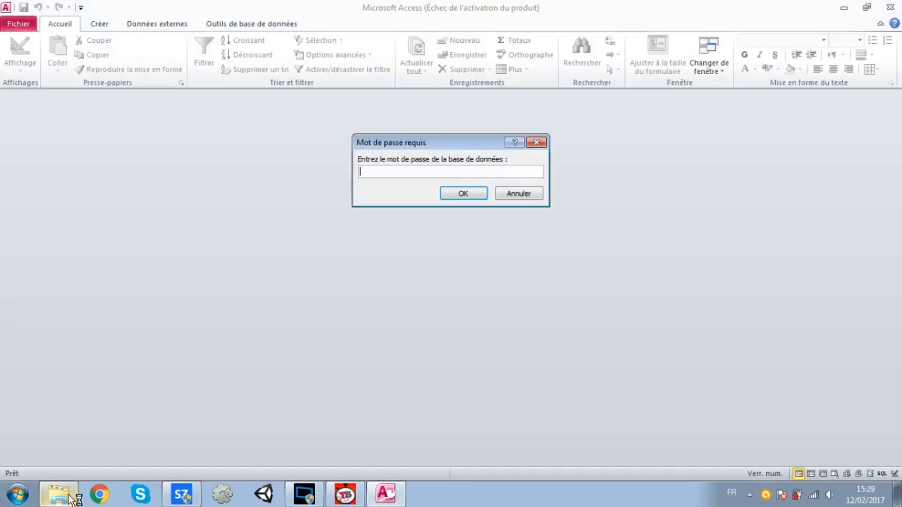
Open Database_Tuto with its password and view the User table's ADMAN, Carol and Rayan rows
{"action": "type", "text": "******"}
{"action": "key", "text": "Return"}
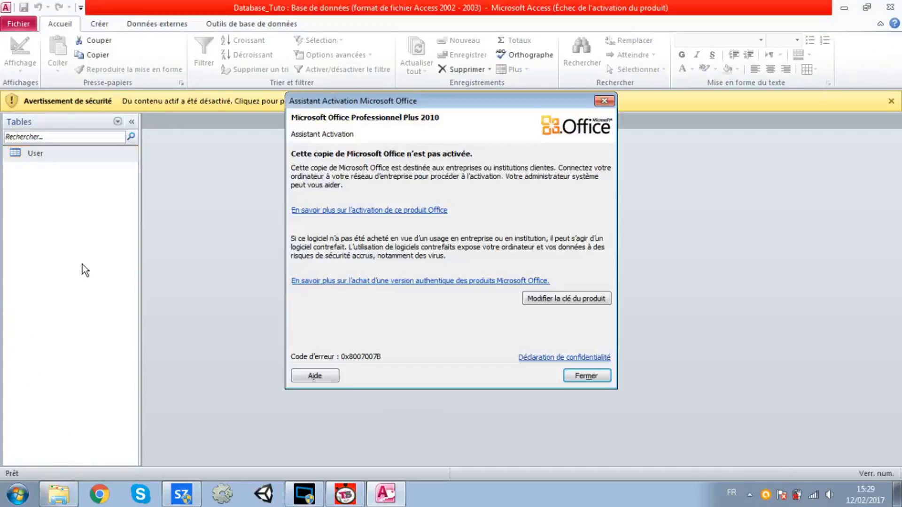
{"action": "key", "text": "Return"}
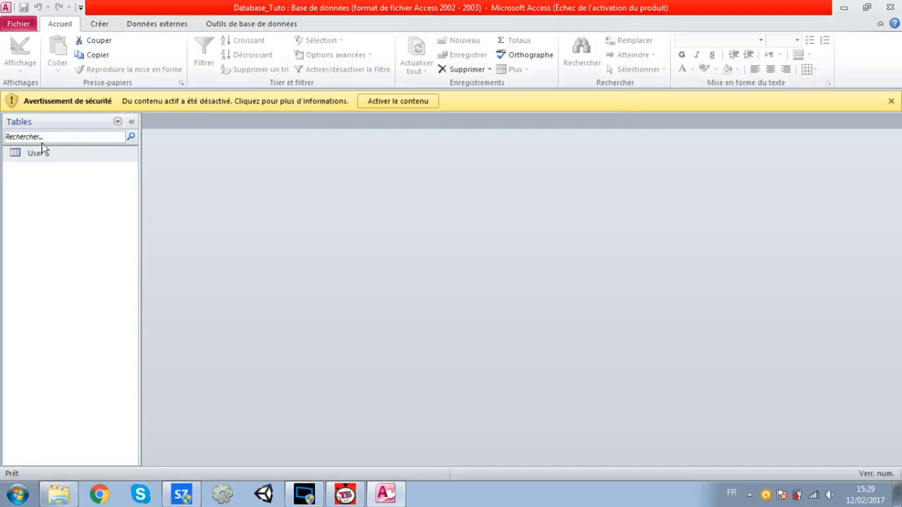
{"action": "left_click", "coordinate": [46, 155]}
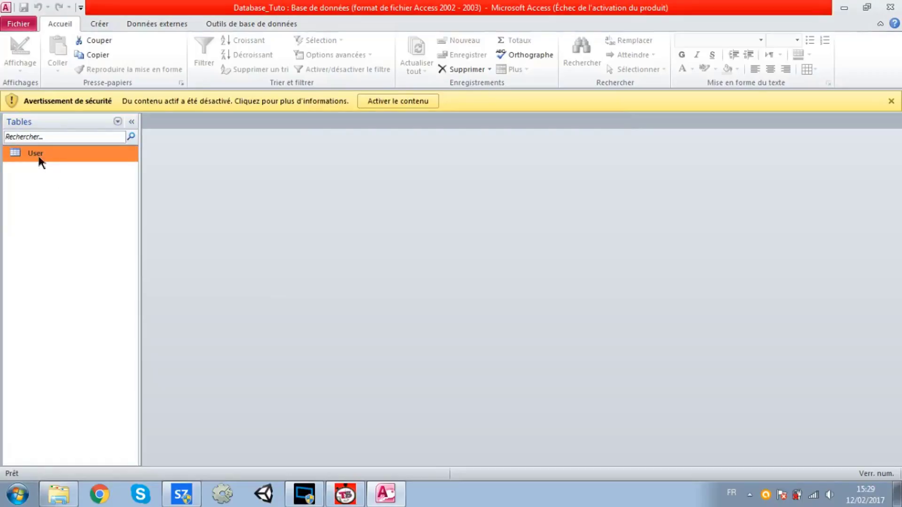
{"action": "double_click", "coordinate": [38, 156]}
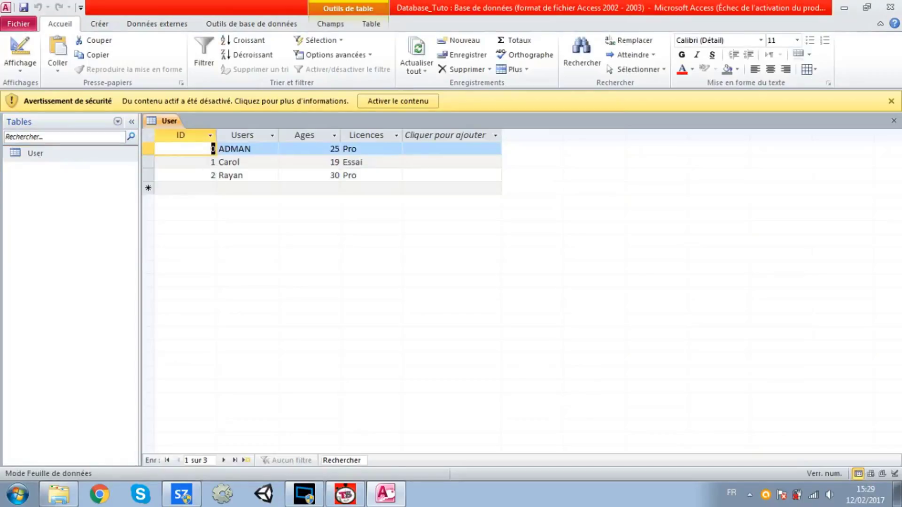
Close all open tables with Fermer tout and go back to SoftwareZator's load-table dialog
{"action": "right_click", "coordinate": [171, 120]}
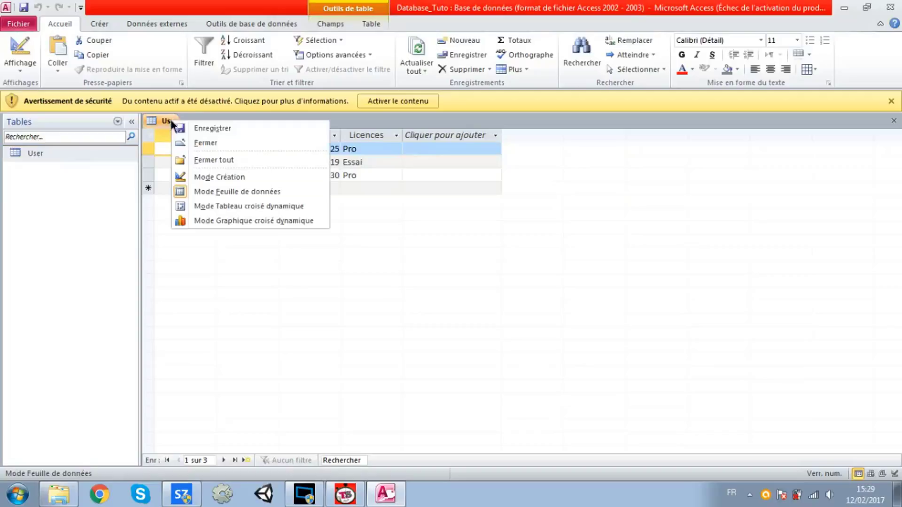
{"action": "left_click", "coordinate": [203, 160]}
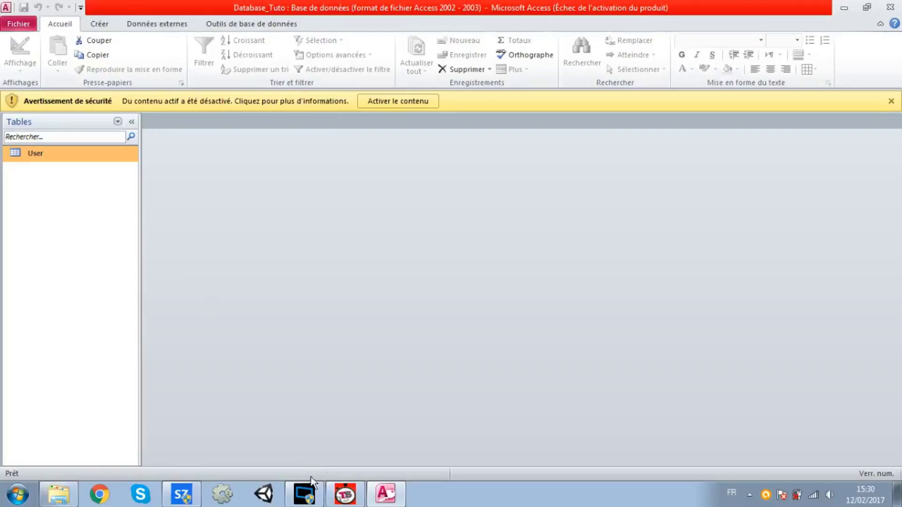
{"action": "left_click", "coordinate": [194, 495]}
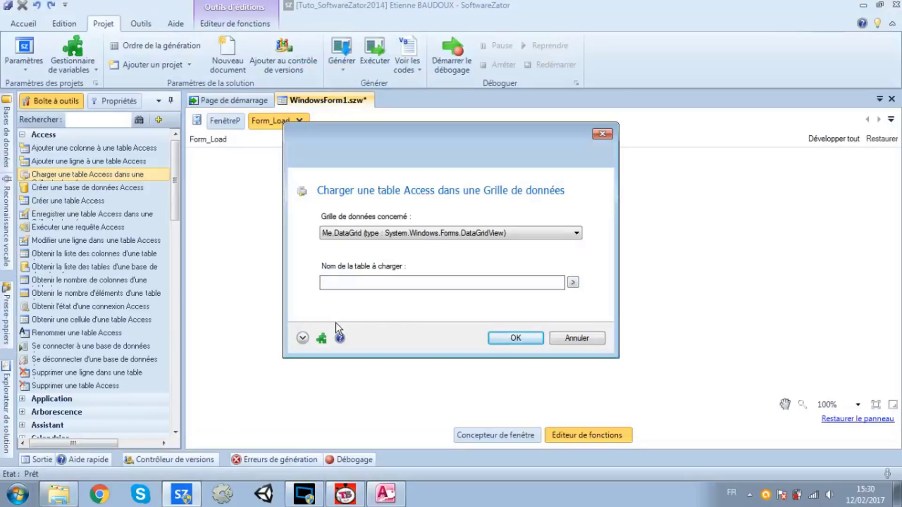
Add the load-table action for the User table, then close Access to release the database
{"action": "type", "text": "User"}
{"action": "left_click", "coordinate": [526, 337]}
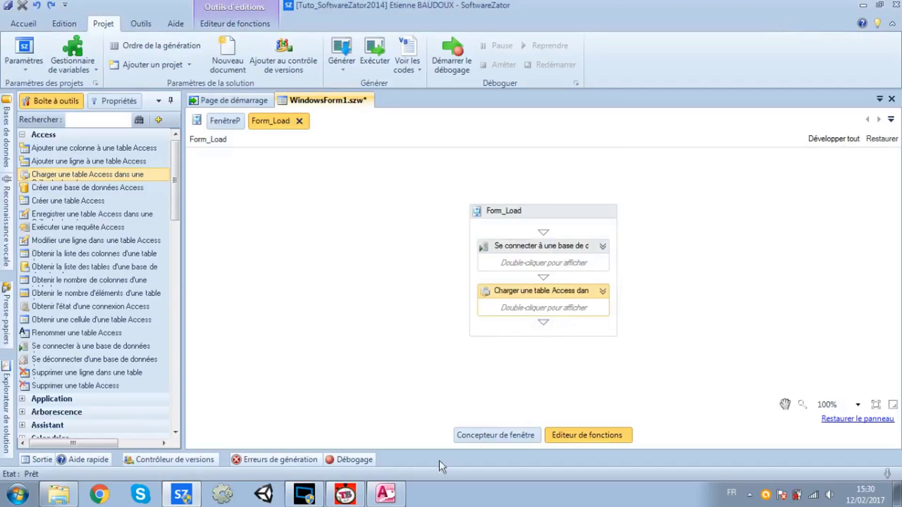
{"action": "left_click", "coordinate": [385, 494]}
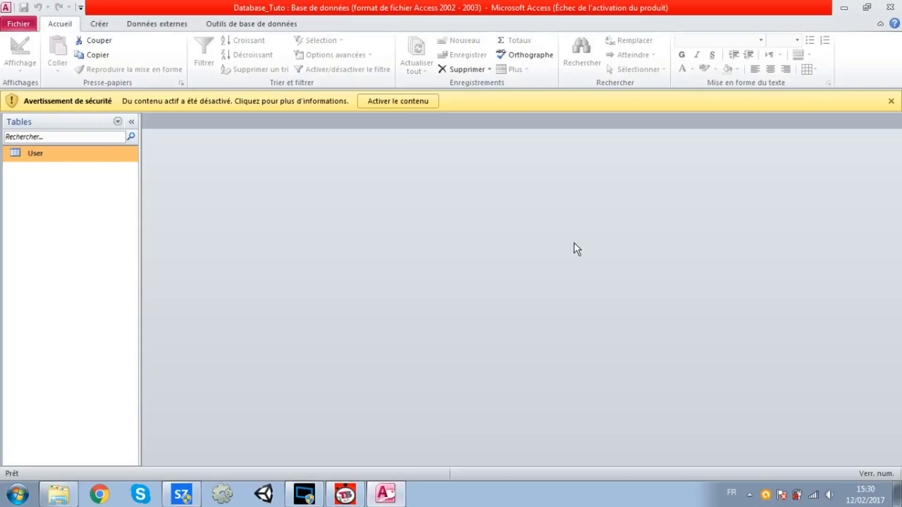
{"action": "left_click", "coordinate": [890, 7]}
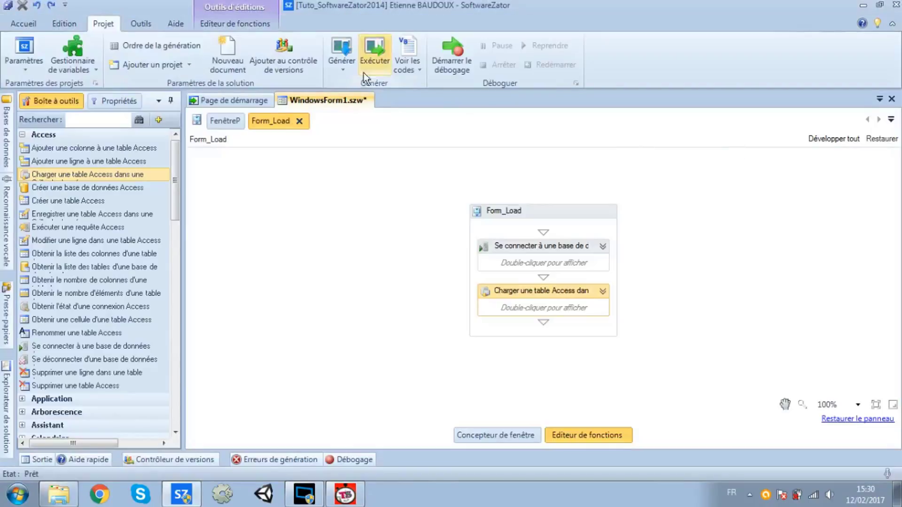
Test-run the project, dismiss the FROM-clause syntax error and close the test window
{"action": "left_click", "coordinate": [373, 66]}
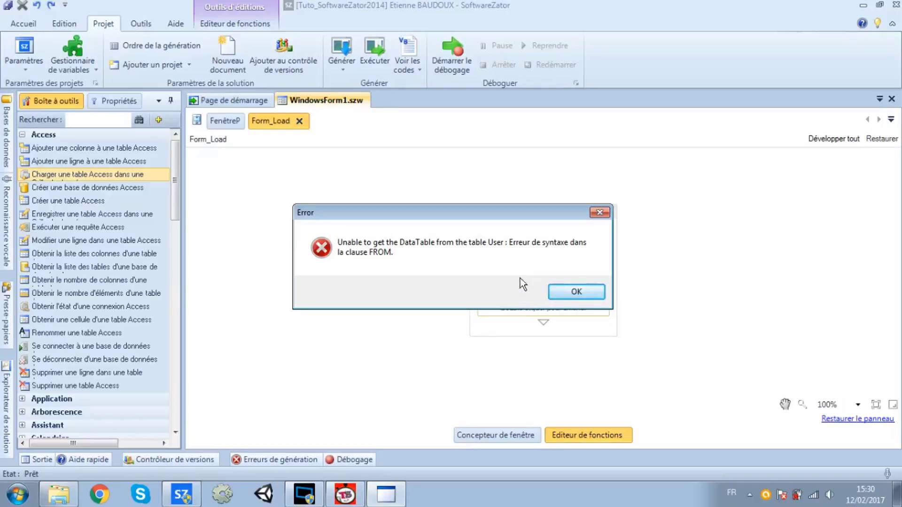
{"action": "left_click", "coordinate": [569, 292]}
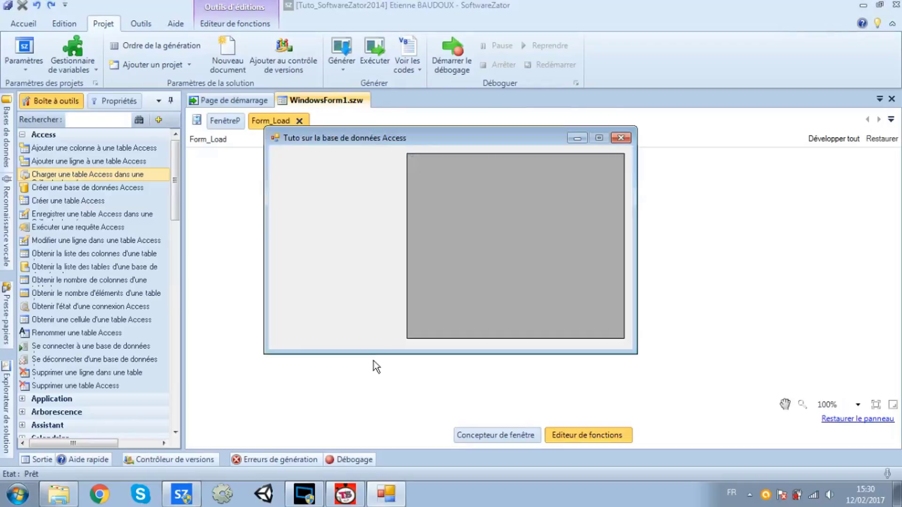
{"action": "left_click", "coordinate": [621, 138]}
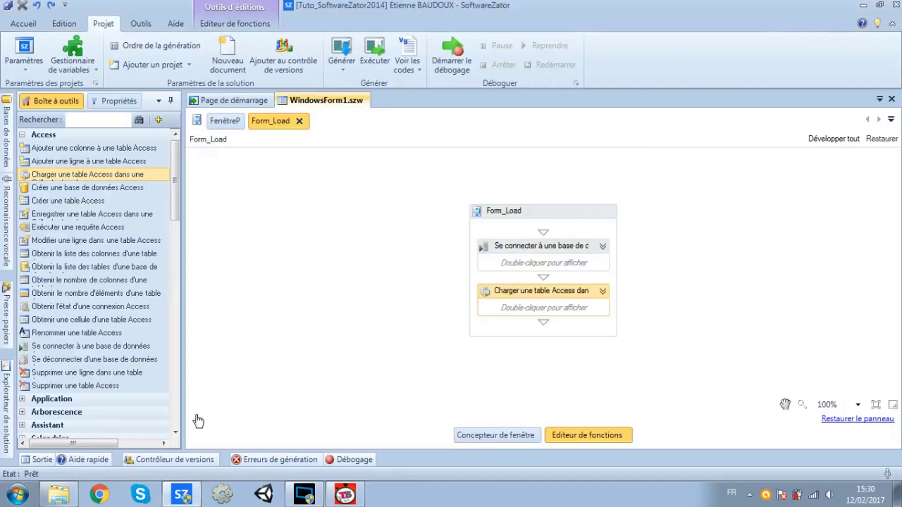
Open Database_Tuto from the Bin folder in Access, entering the database password
{"action": "left_click", "coordinate": [55, 498]}
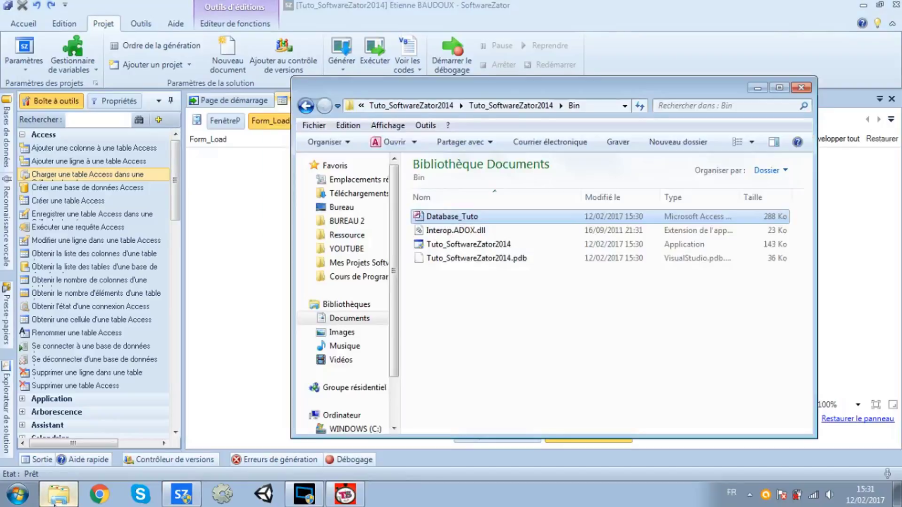
{"action": "key", "text": "Return"}
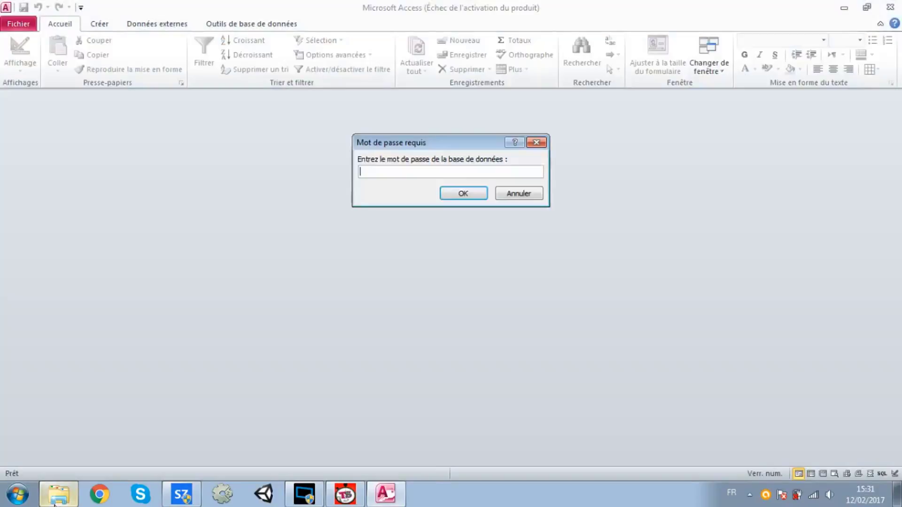
{"action": "type", "text": "******"}
{"action": "key", "text": "Return"}
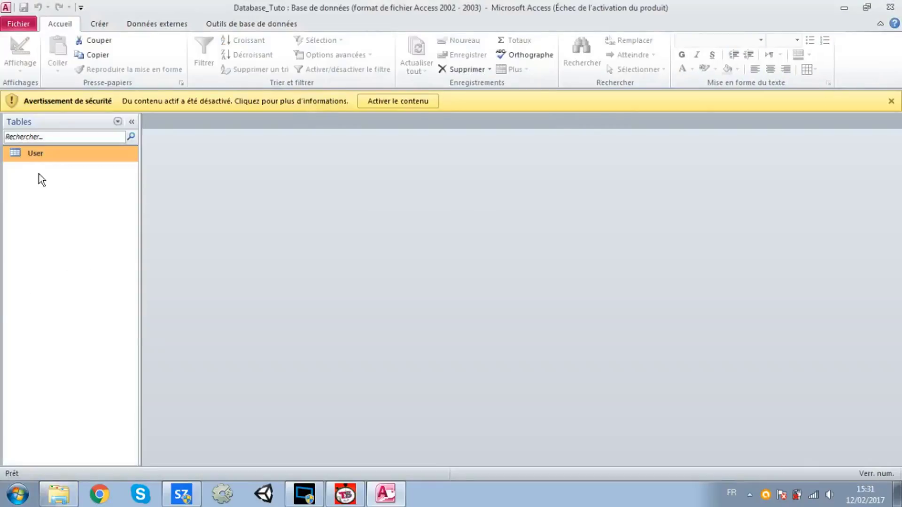
{"action": "key", "text": "Return"}
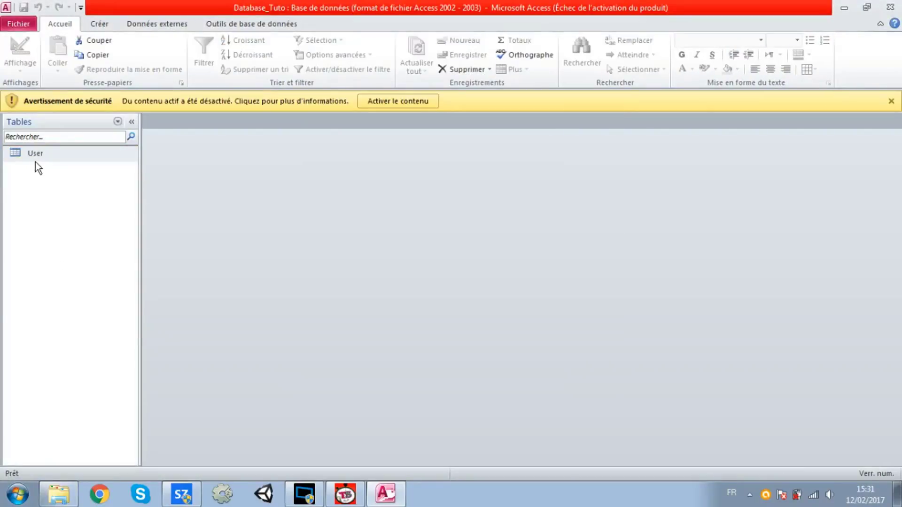
Rename the User table to Usere and close Access
{"action": "left_click", "coordinate": [41, 157]}
{"action": "right_click", "coordinate": [40, 157]}
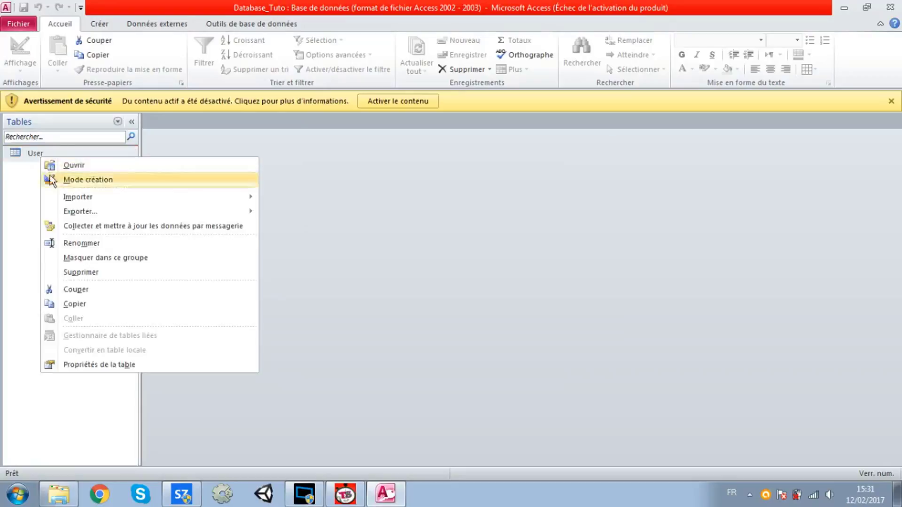
{"action": "left_click", "coordinate": [95, 244]}
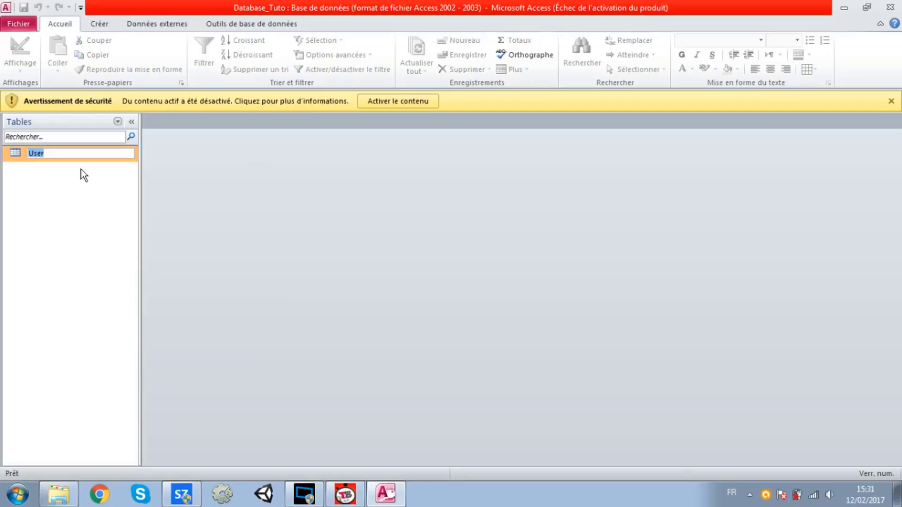
{"action": "left_click", "coordinate": [75, 153]}
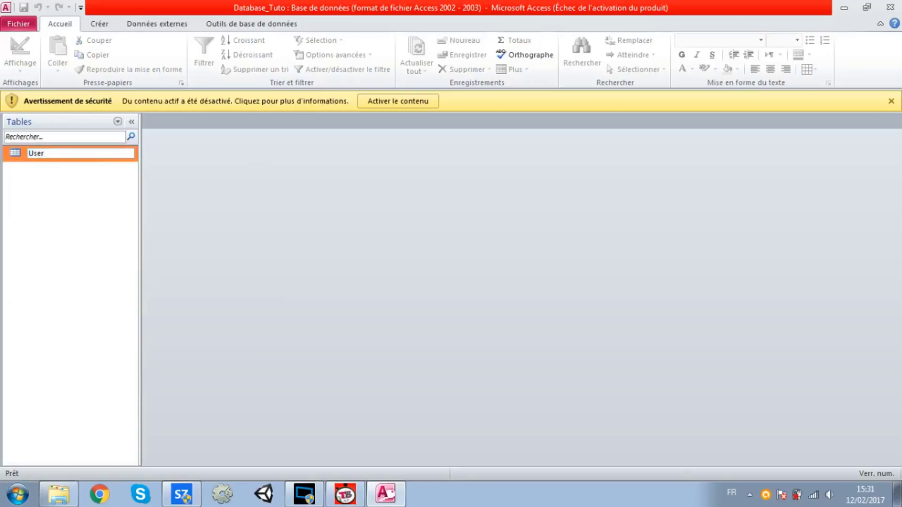
{"action": "type", "text": "e"}
{"action": "key", "text": "Return"}
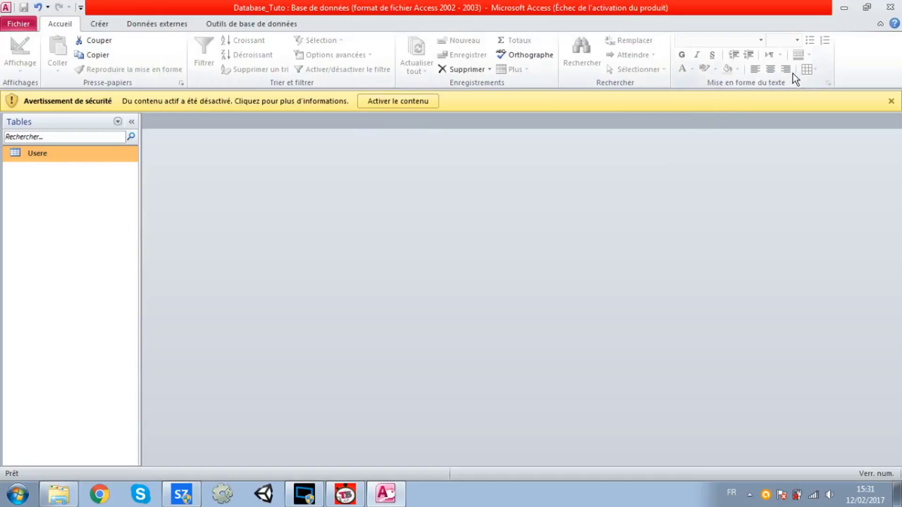
{"action": "left_click", "coordinate": [891, 7]}
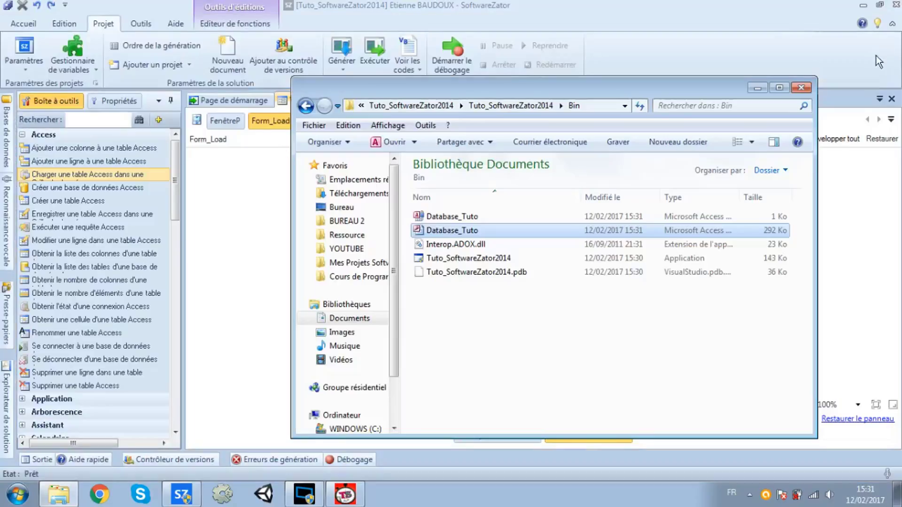
Change the 'Charger une table Access' step's table name from User to Usere
{"action": "left_click", "coordinate": [869, 229]}
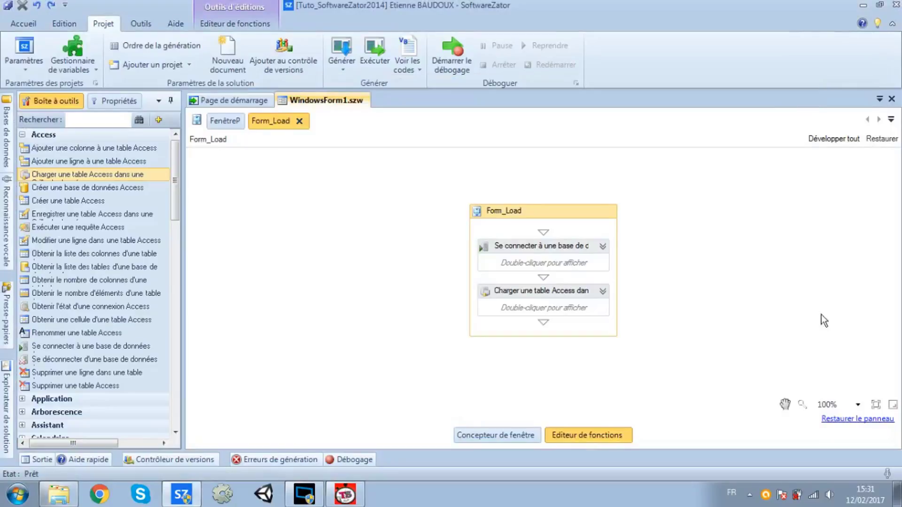
{"action": "left_click", "coordinate": [587, 287]}
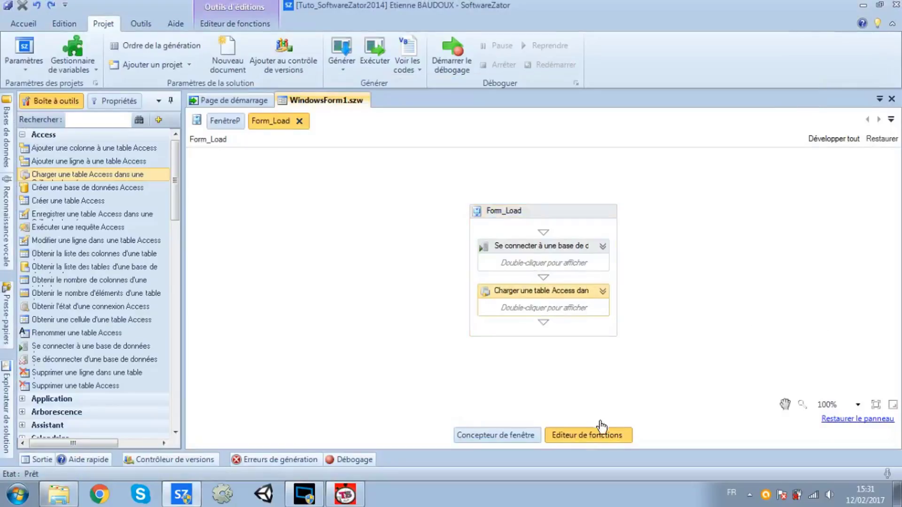
{"action": "double_click", "coordinate": [506, 272]}
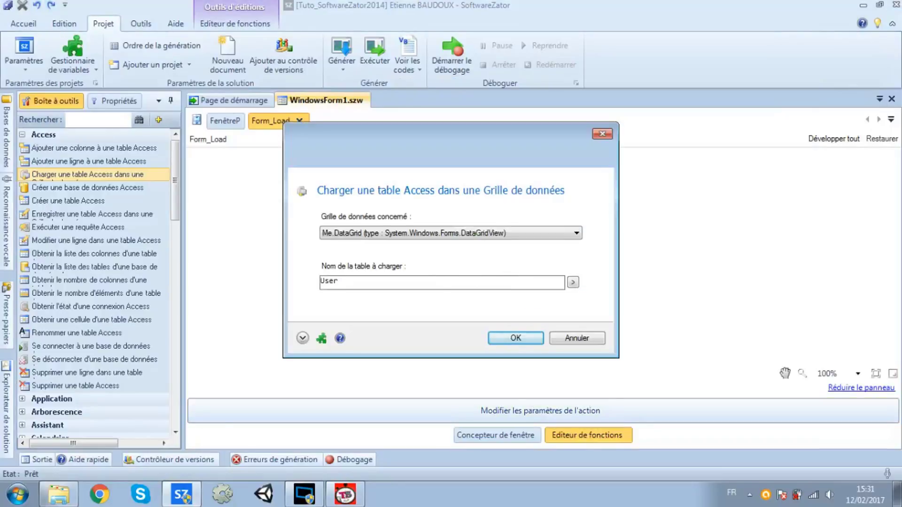
{"action": "type", "text": "el"}
{"action": "left_click", "coordinate": [514, 342]}
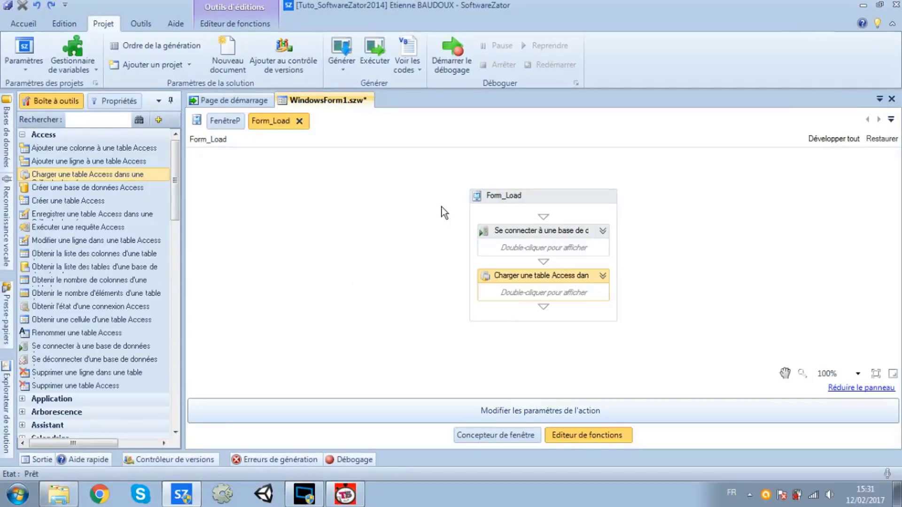
Run the project and check the grid's ADMAN, Carol and Rayan rows, sorting by ID
{"action": "left_click", "coordinate": [382, 72]}
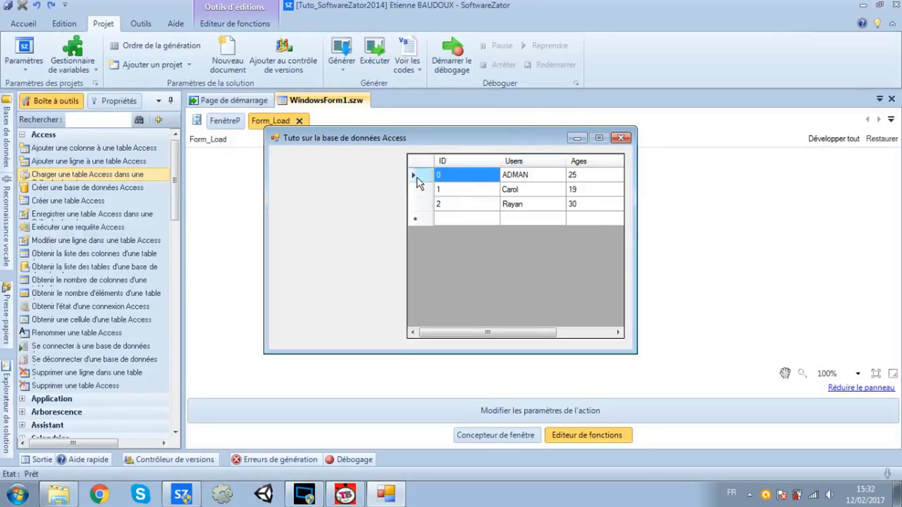
{"action": "left_click", "coordinate": [421, 163]}
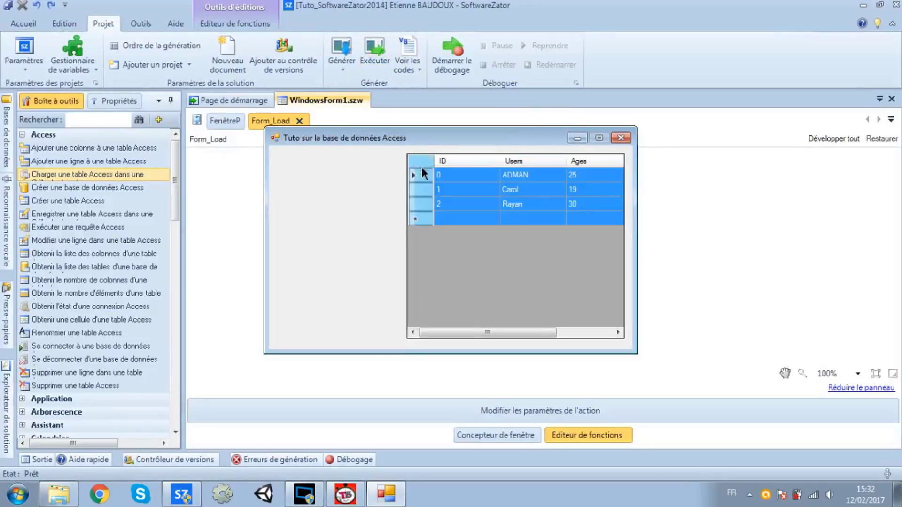
{"action": "left_click", "coordinate": [445, 177]}
{"action": "left_click", "coordinate": [450, 161]}
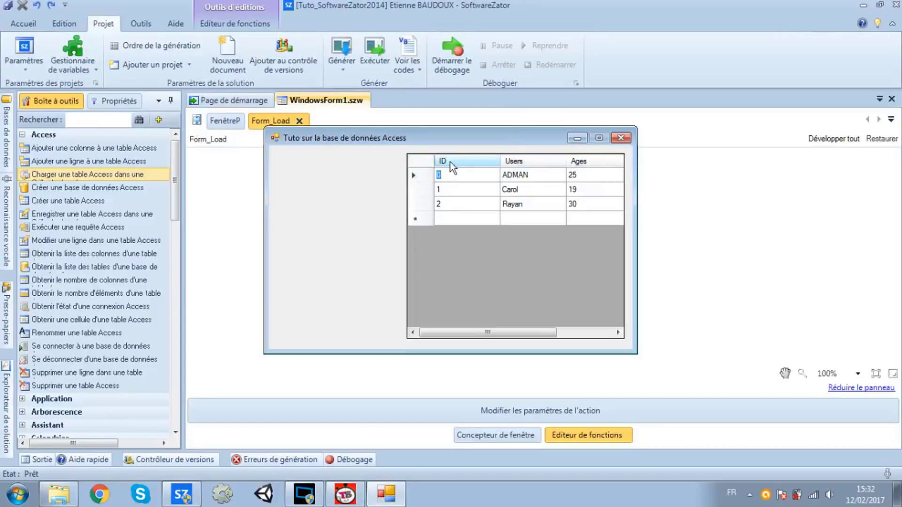
{"action": "left_click", "coordinate": [453, 186]}
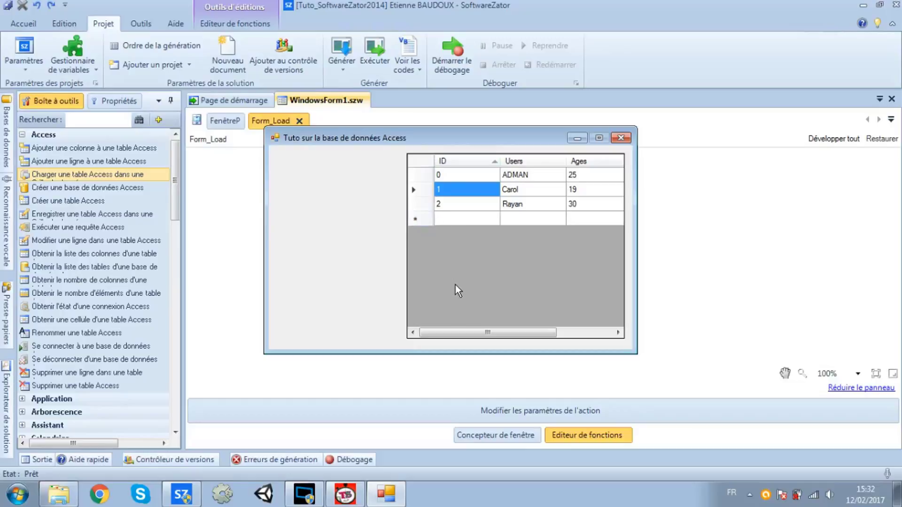
In the grid, change the second row's age 19 to 36 and the third row's age 30 to 0
{"action": "left_click_drag", "start_coordinate": [465, 331], "coordinate": [512, 291]}
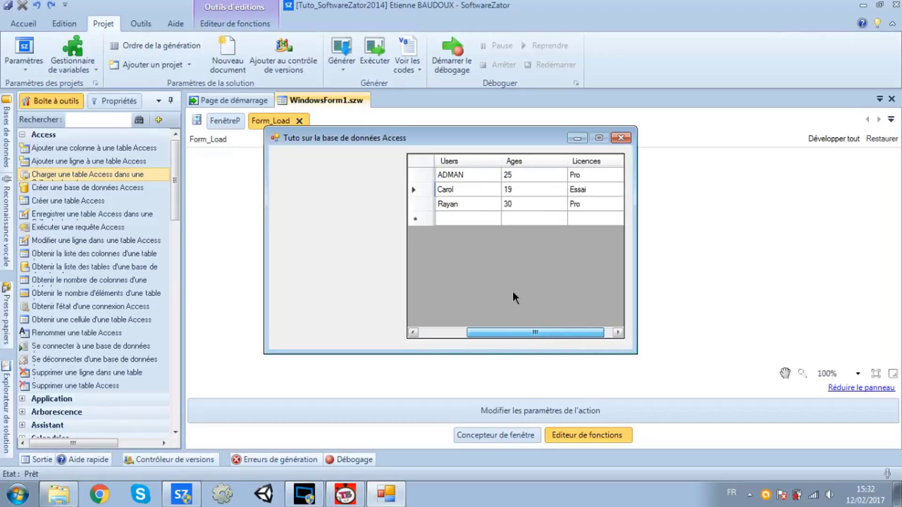
{"action": "left_click_drag", "start_coordinate": [512, 291], "coordinate": [512, 291]}
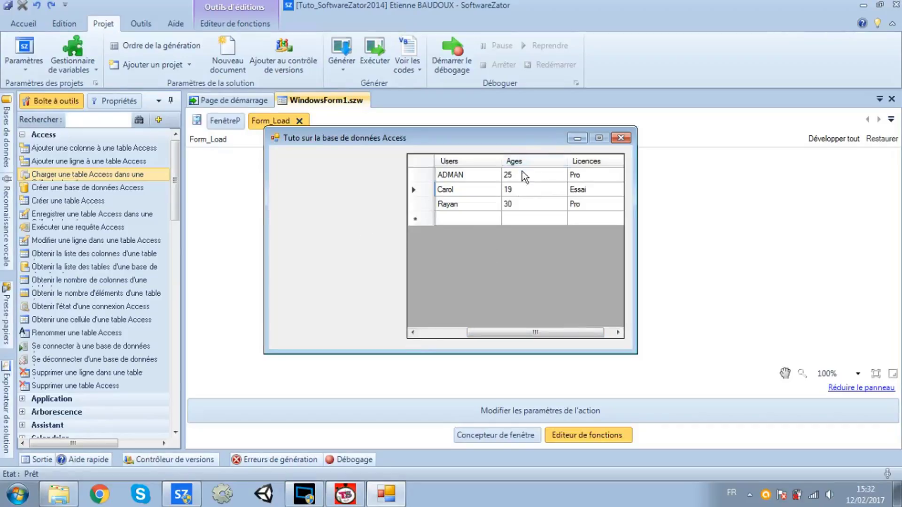
{"action": "left_click", "coordinate": [519, 190]}
{"action": "left_click", "coordinate": [519, 190]}
{"action": "type", "text": "36"}
{"action": "key", "text": "Return"}
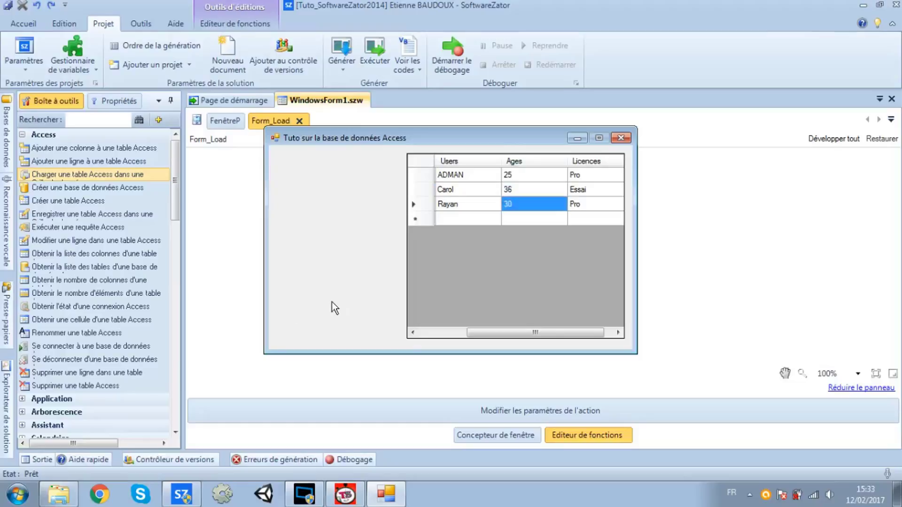
{"action": "left_click", "coordinate": [517, 202]}
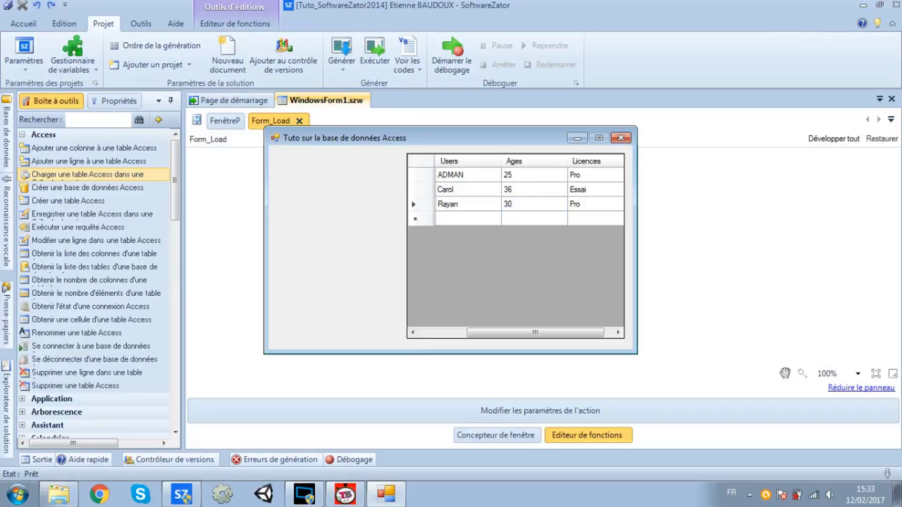
{"action": "left_click_drag", "start_coordinate": [515, 203], "coordinate": [441, 187]}
{"action": "type", "text": "0"}
{"action": "key", "text": "Return"}
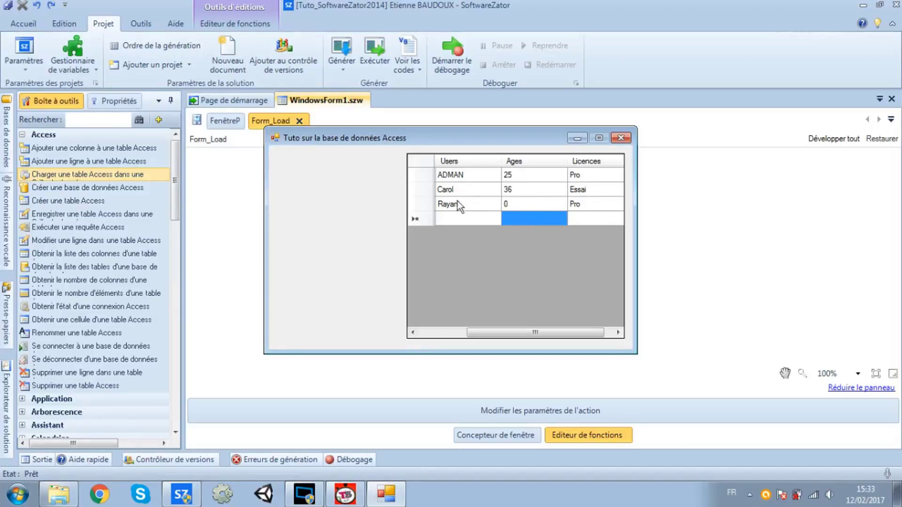
{"action": "left_click", "coordinate": [446, 194]}
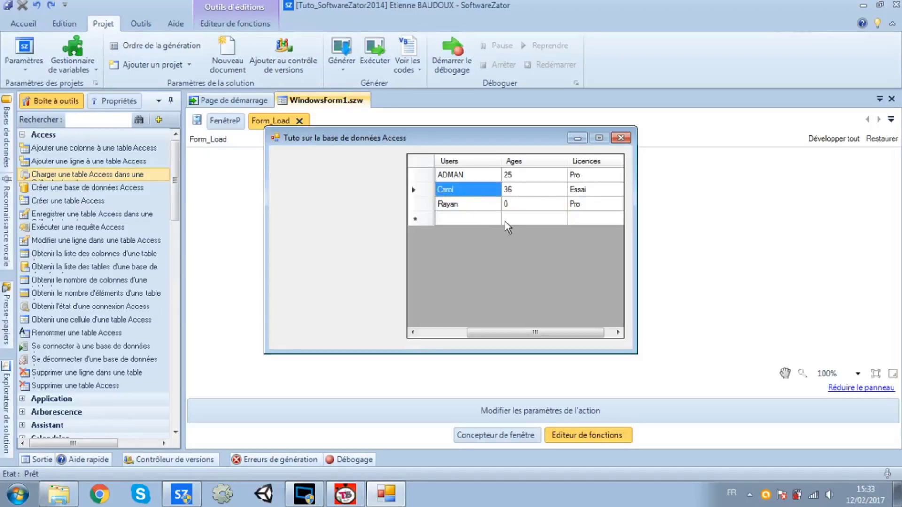
Close the form, rerun it to see the original ages restored, then close it again
{"action": "left_click", "coordinate": [620, 137]}
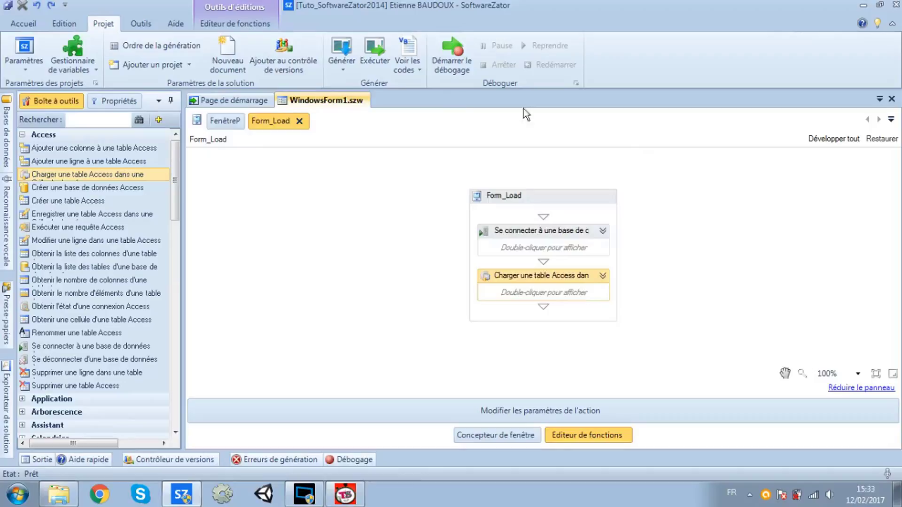
{"action": "left_click", "coordinate": [376, 68]}
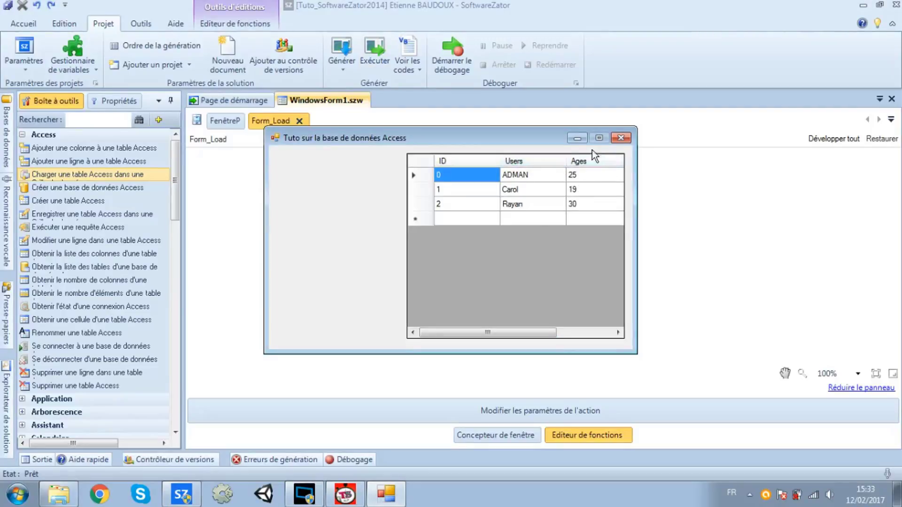
{"action": "left_click", "coordinate": [620, 138]}
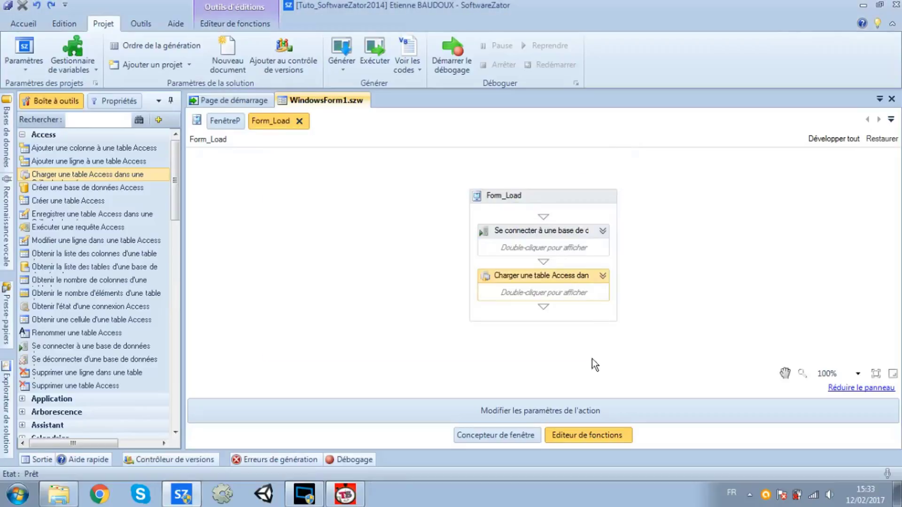
Place an enlarged button to the left of the data grid in the form designer
{"action": "left_click", "coordinate": [512, 435]}
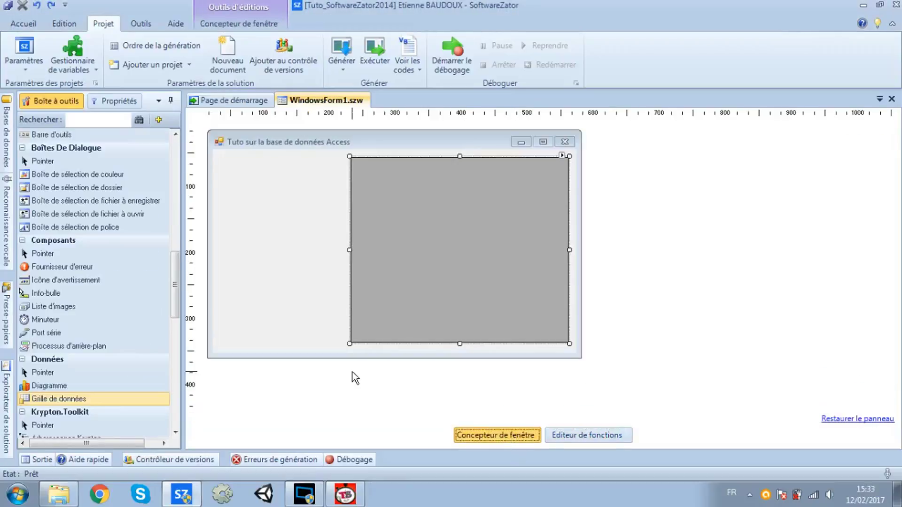
{"action": "left_click_drag", "start_coordinate": [175, 282], "coordinate": [191, 167]}
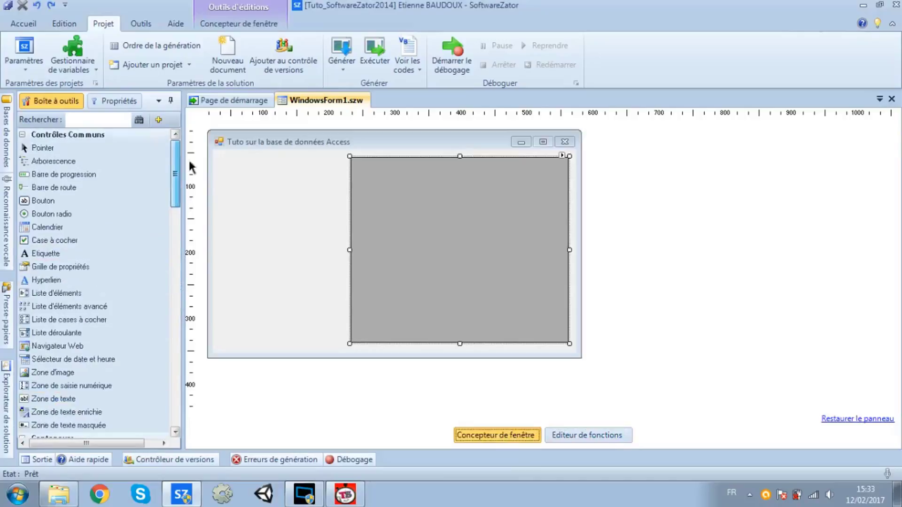
{"action": "left_click", "coordinate": [97, 200]}
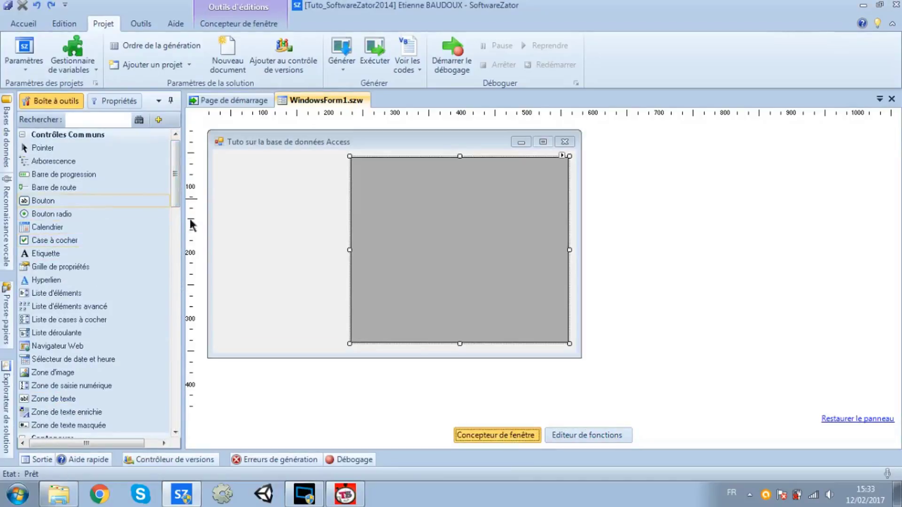
{"action": "left_click", "coordinate": [272, 258]}
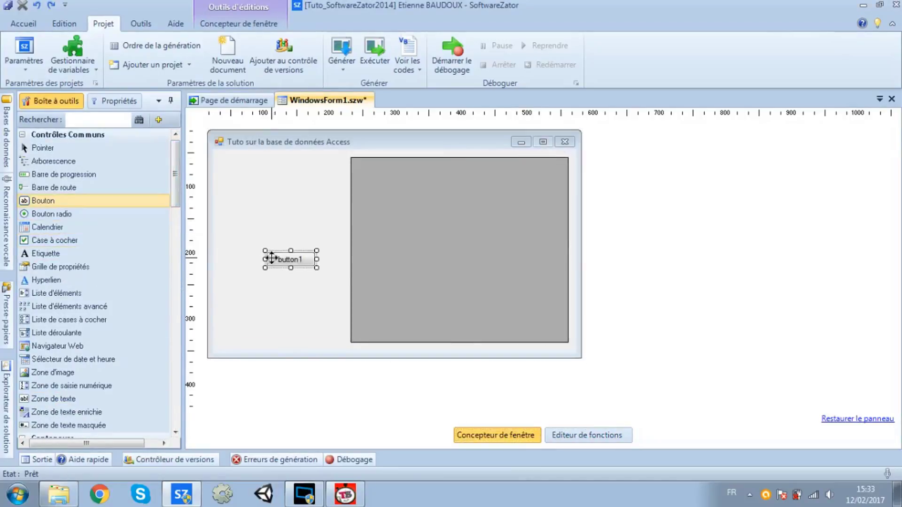
{"action": "left_click_drag", "start_coordinate": [265, 251], "coordinate": [230, 217]}
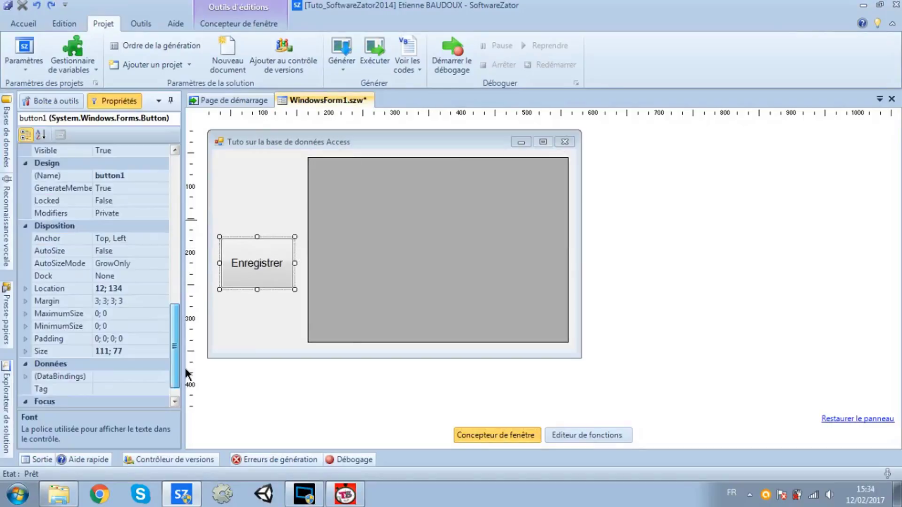
Name the new button BT_Save
{"action": "scroll", "coordinate": [125, 210], "scroll_direction": "up", "scroll_amount": 1}
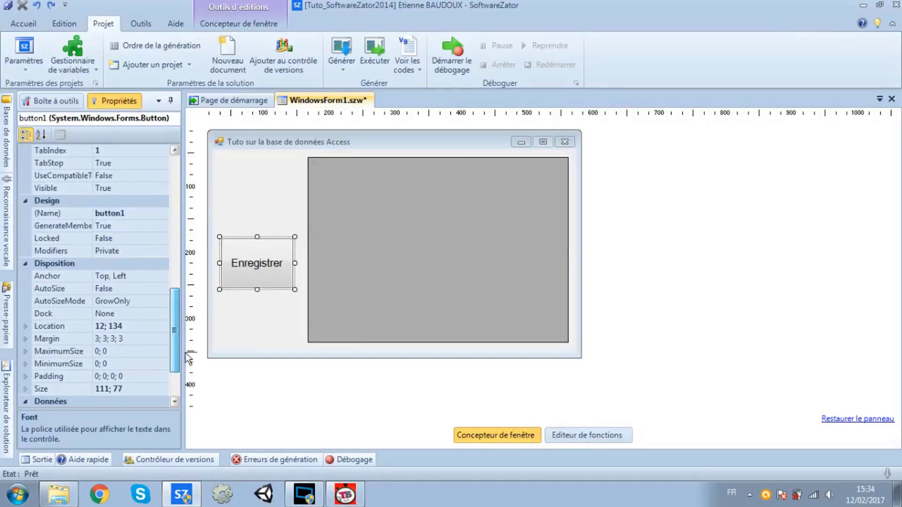
{"action": "left_click", "coordinate": [125, 213]}
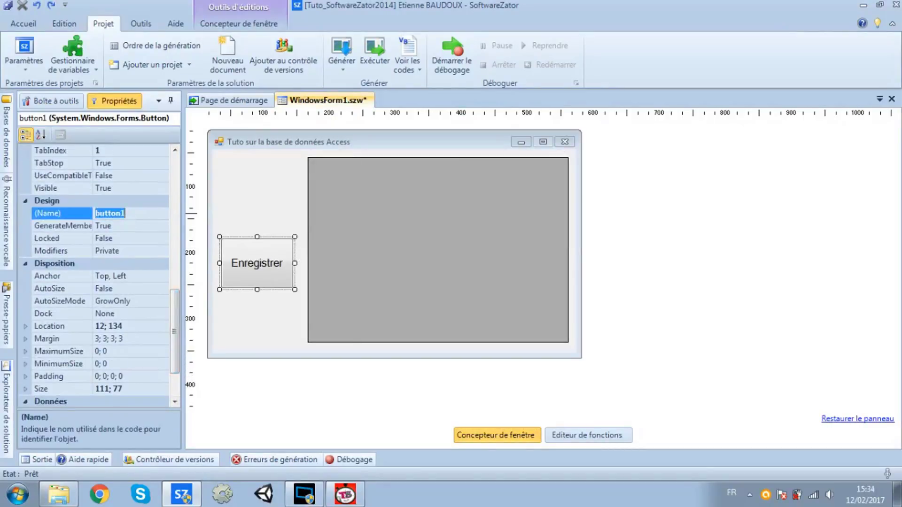
{"action": "type", "text": "BT_Save"}
{"action": "key", "text": "Return"}
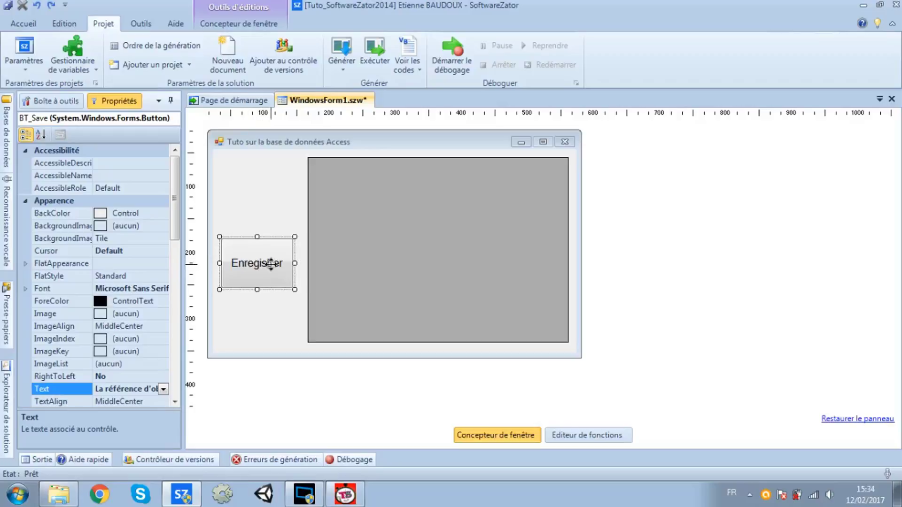
Create a BT_Save_Click function on the button's Click event and open it
{"action": "double_click", "coordinate": [249, 261]}
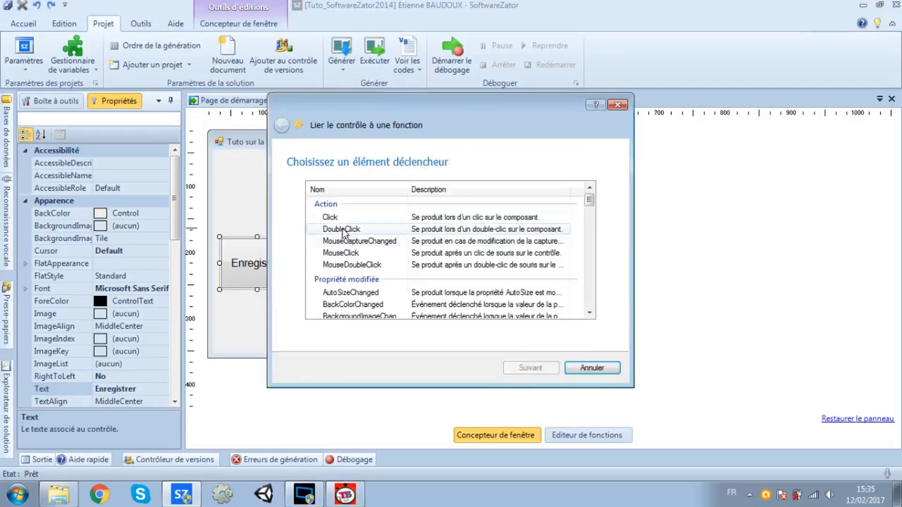
{"action": "double_click", "coordinate": [340, 216]}
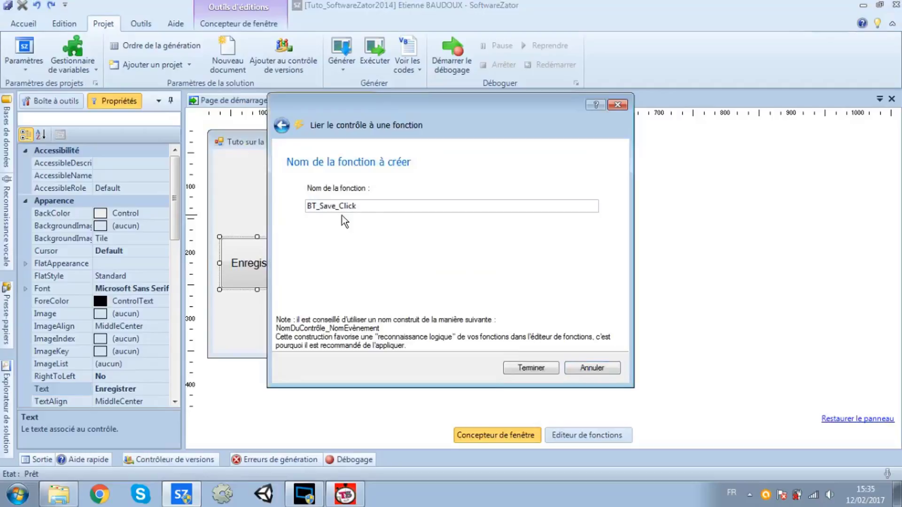
{"action": "left_click", "coordinate": [532, 368]}
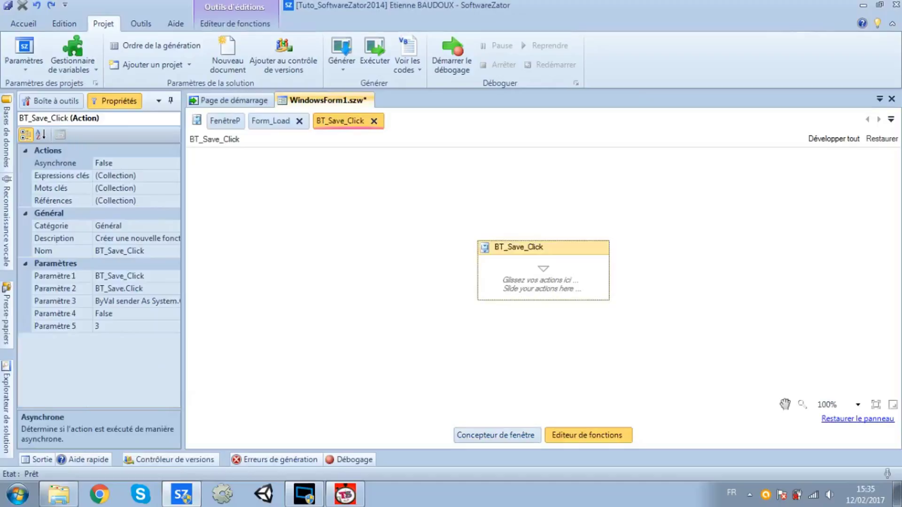
{"action": "left_click", "coordinate": [49, 101]}
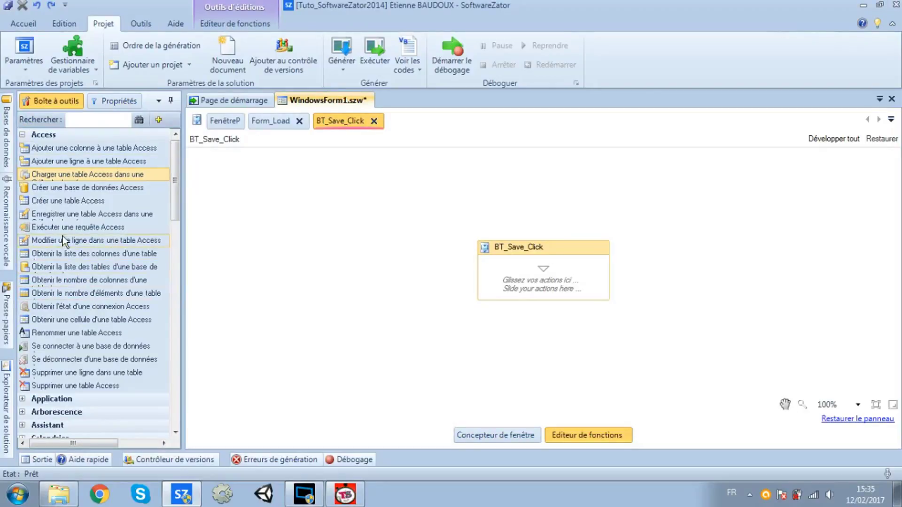
Add an action saving Me.DataGrid to the Access table Usere, then run the project
{"action": "left_click", "coordinate": [71, 217]}
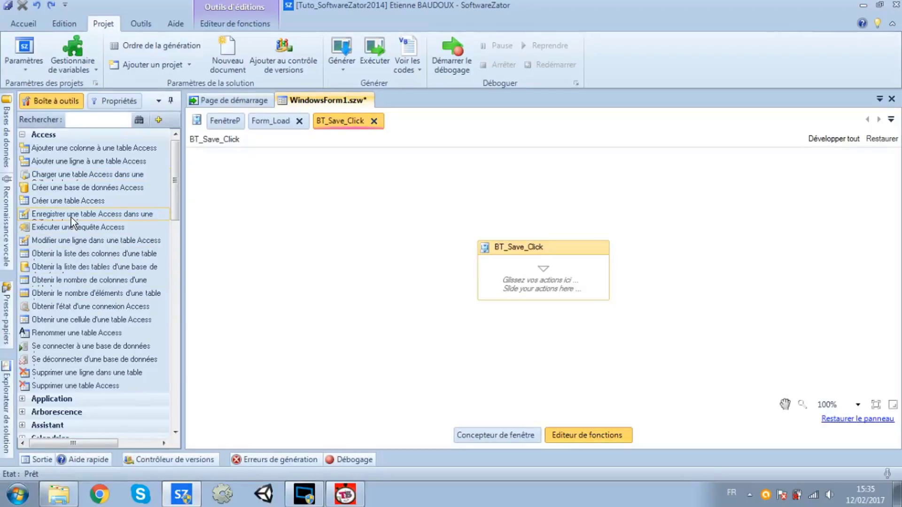
{"action": "left_click_drag", "start_coordinate": [71, 216], "coordinate": [202, 256]}
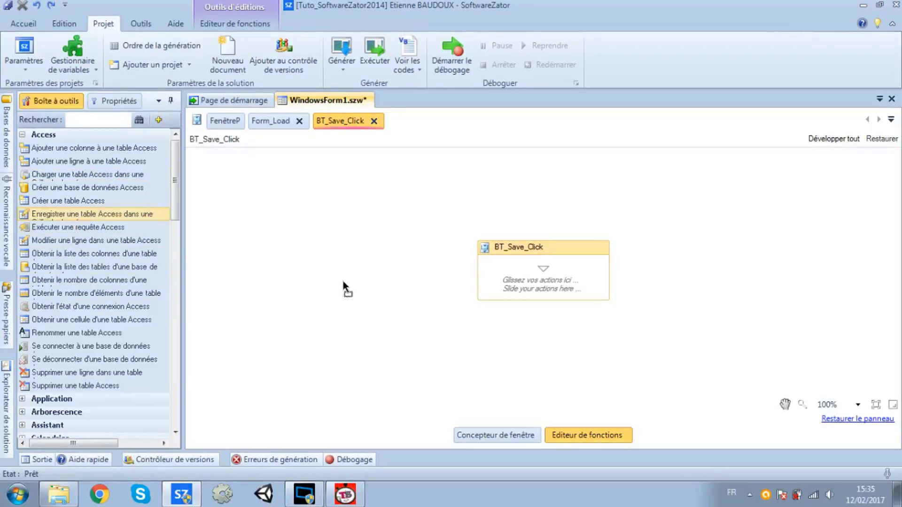
{"action": "left_click_drag", "start_coordinate": [503, 261], "coordinate": [498, 276]}
{"action": "left_click", "coordinate": [464, 234]}
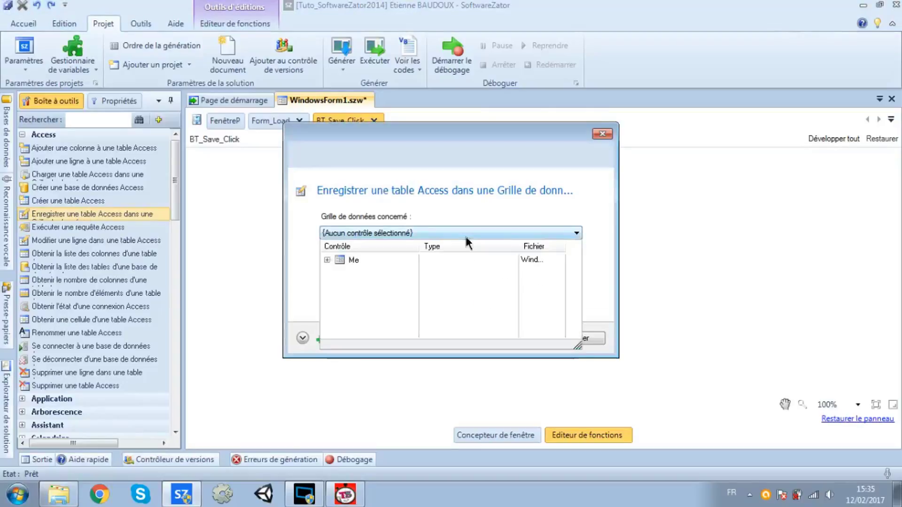
{"action": "left_click", "coordinate": [327, 261]}
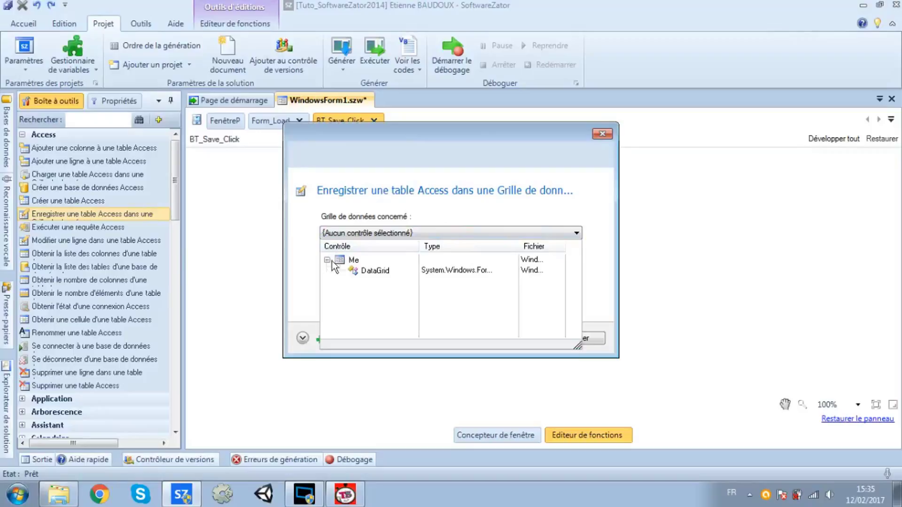
{"action": "left_click", "coordinate": [384, 275]}
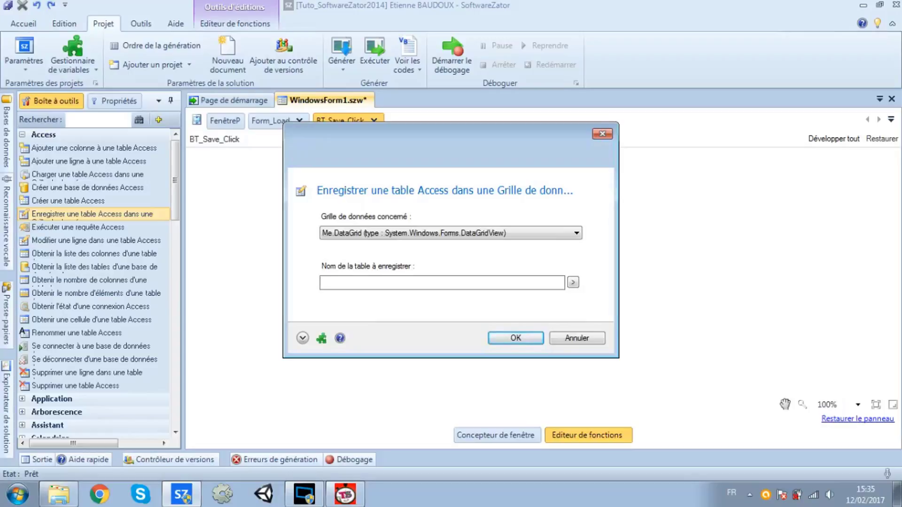
{"action": "type", "text": "Usere"}
{"action": "left_click", "coordinate": [510, 342]}
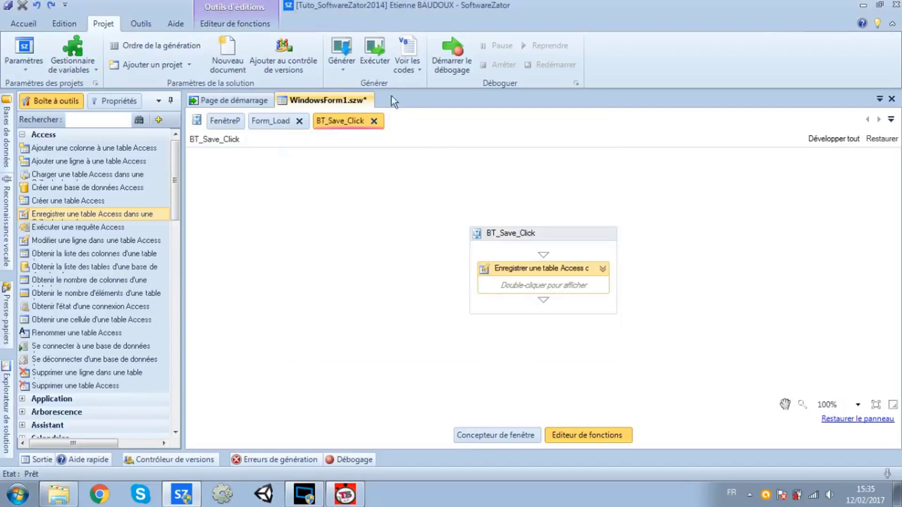
{"action": "left_click", "coordinate": [374, 55]}
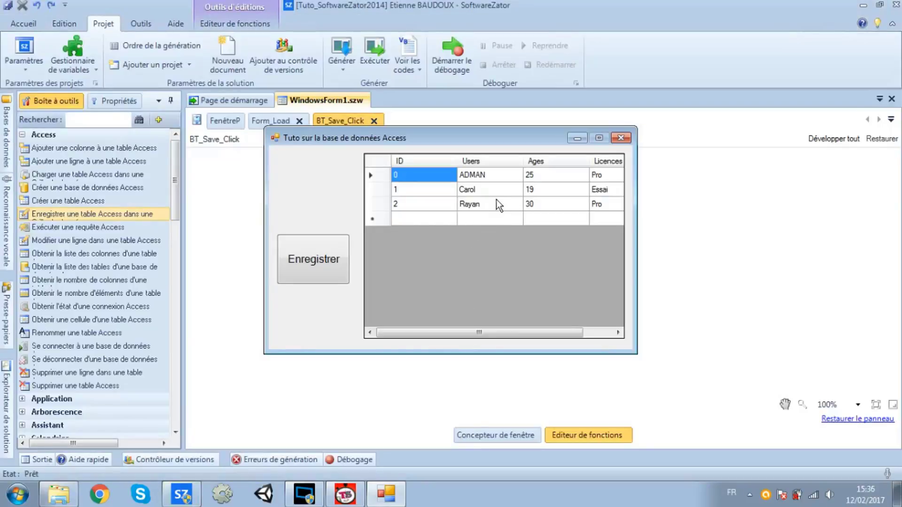
In the grid, set row 0's Ages to 20 and row 1's Licences from Essai to Pro
{"action": "left_click", "coordinate": [565, 175]}
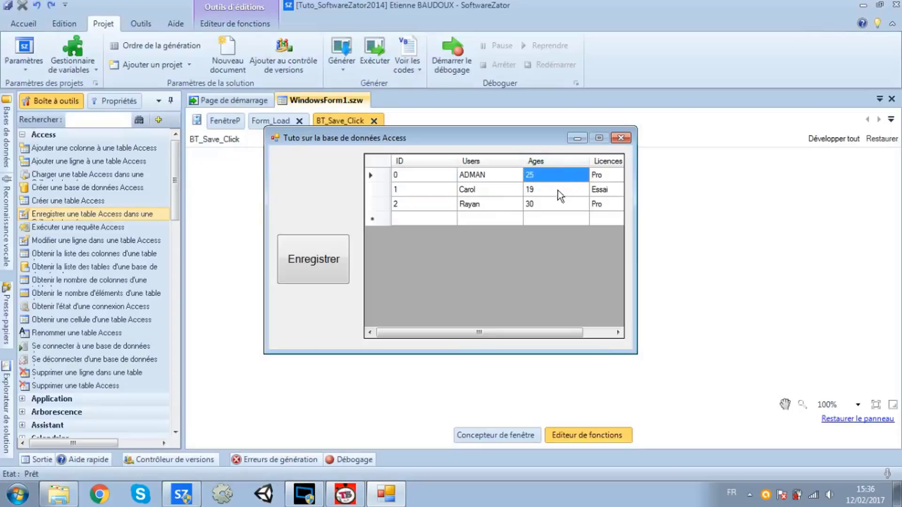
{"action": "left_click", "coordinate": [550, 178]}
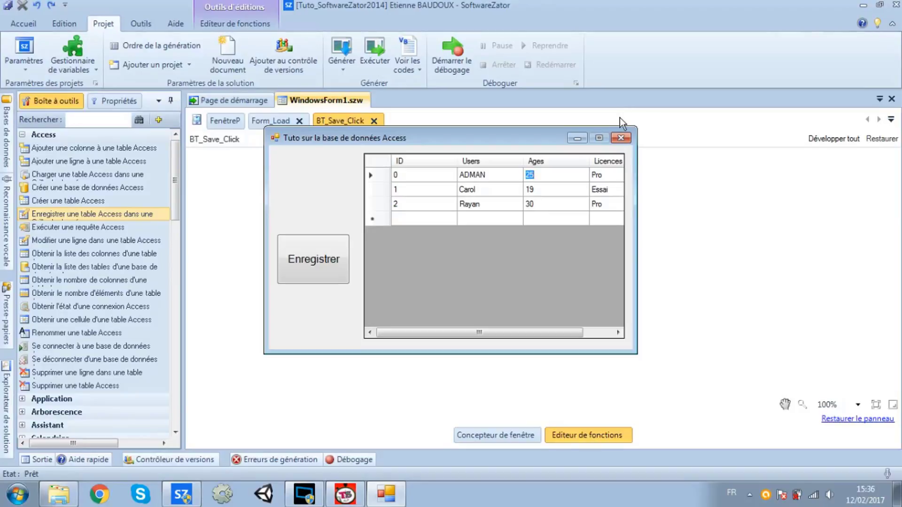
{"action": "type", "text": "20"}
{"action": "left_click", "coordinate": [610, 190]}
{"action": "left_click", "coordinate": [608, 193]}
{"action": "left_click_drag", "start_coordinate": [608, 192], "coordinate": [536, 192]}
{"action": "type", "text": "Pro"}
{"action": "key", "text": "Return"}
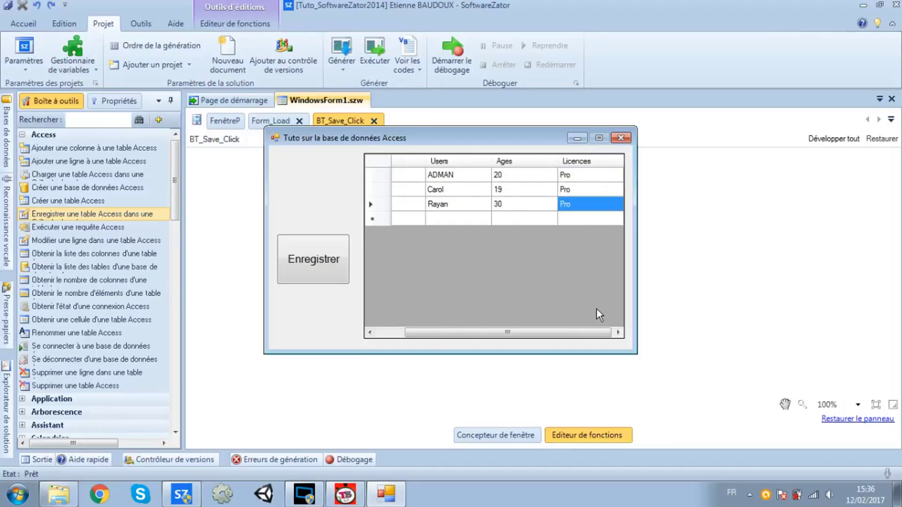
{"action": "left_click_drag", "start_coordinate": [583, 334], "coordinate": [486, 324]}
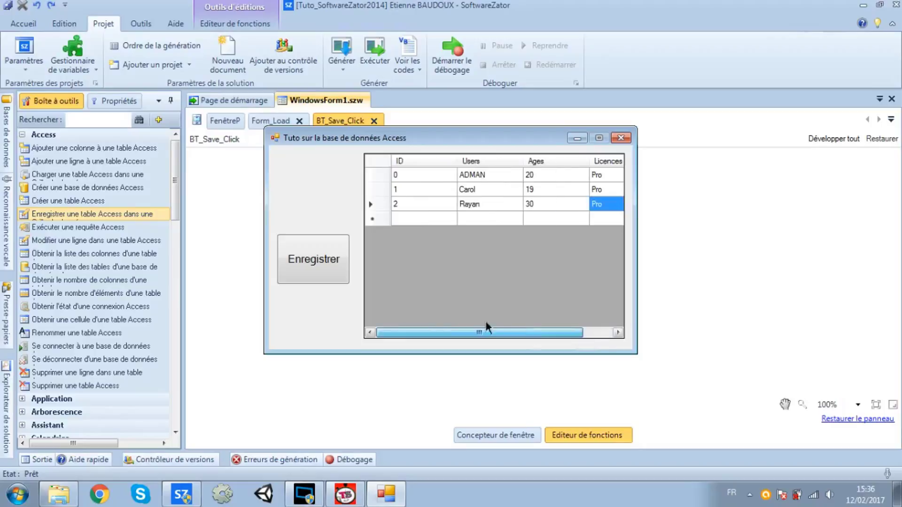
{"action": "left_click", "coordinate": [428, 217]}
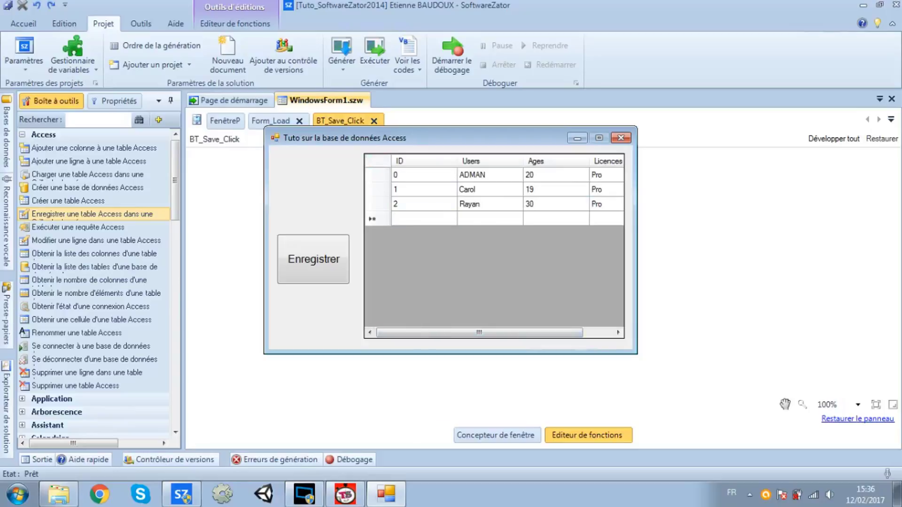
Fill the new grid row with ID 3, a user name, age 38 and licence Essai
{"action": "type", "text": "3"}
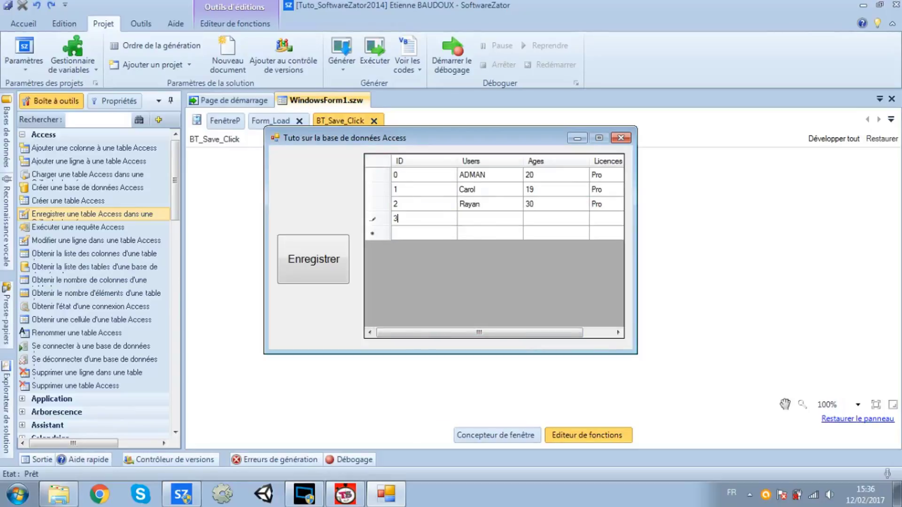
{"action": "key", "text": "Return"}
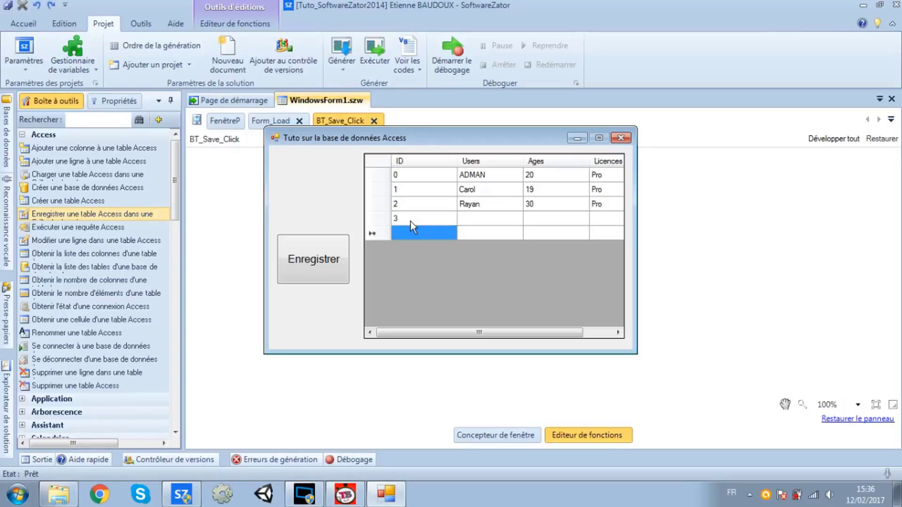
{"action": "left_click", "coordinate": [485, 221]}
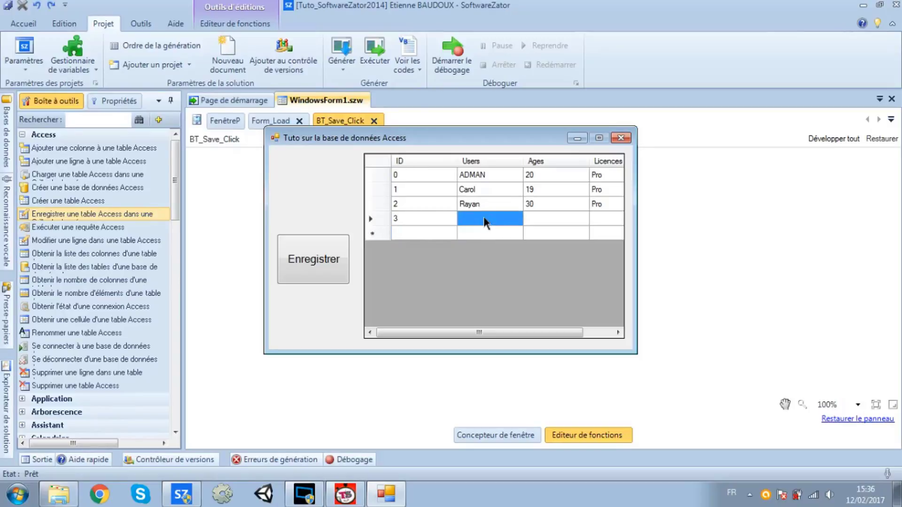
{"action": "left_click", "coordinate": [483, 216]}
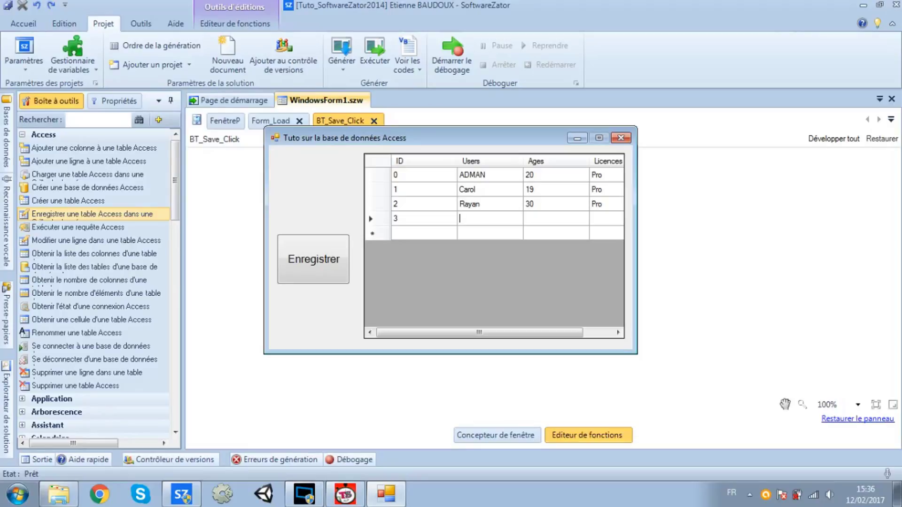
{"action": "type", "text": "Adam"}
{"action": "key", "text": "Tab"}
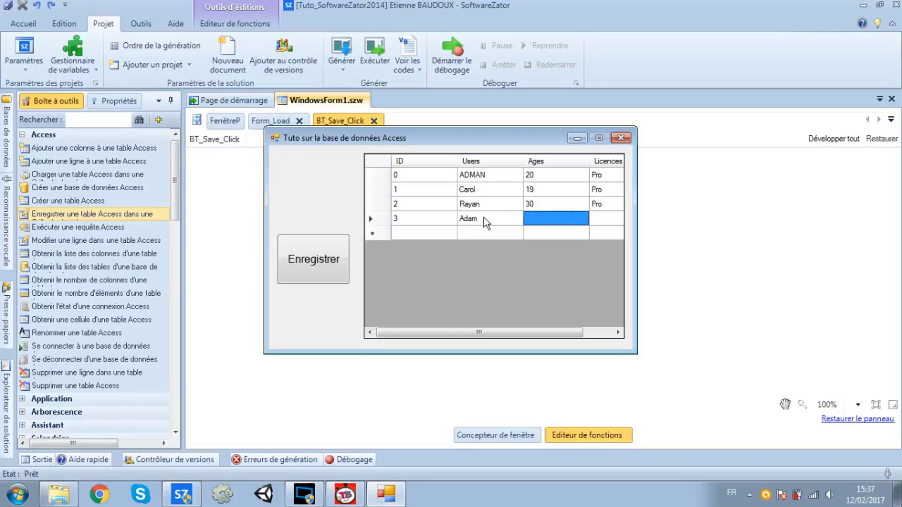
{"action": "type", "text": "38"}
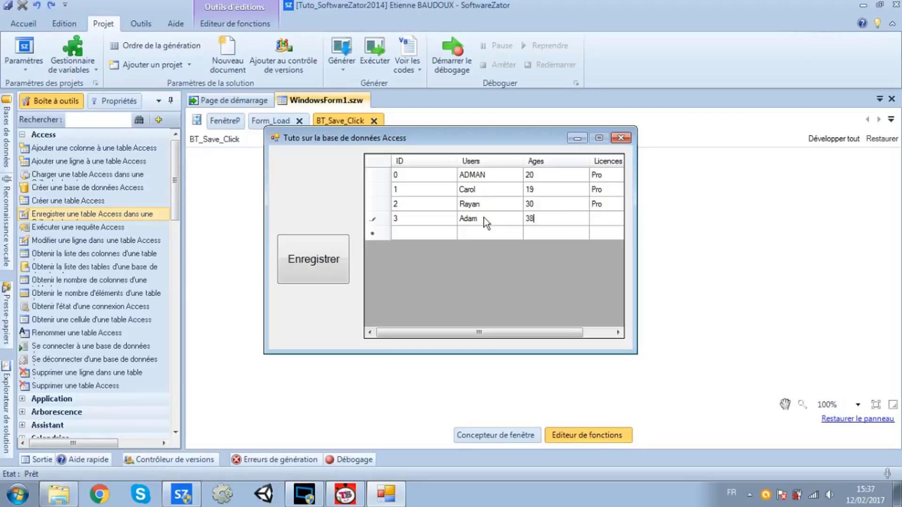
{"action": "key", "text": "Return"}
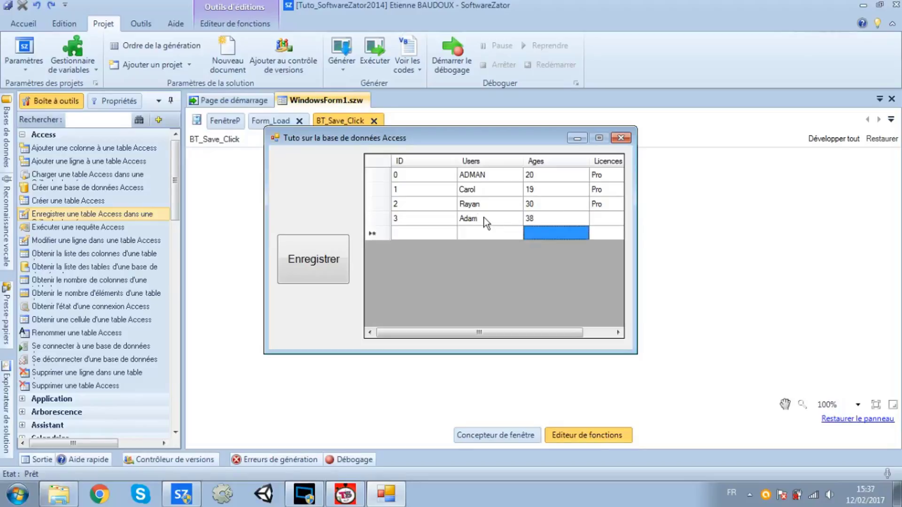
{"action": "left_click", "coordinate": [615, 219]}
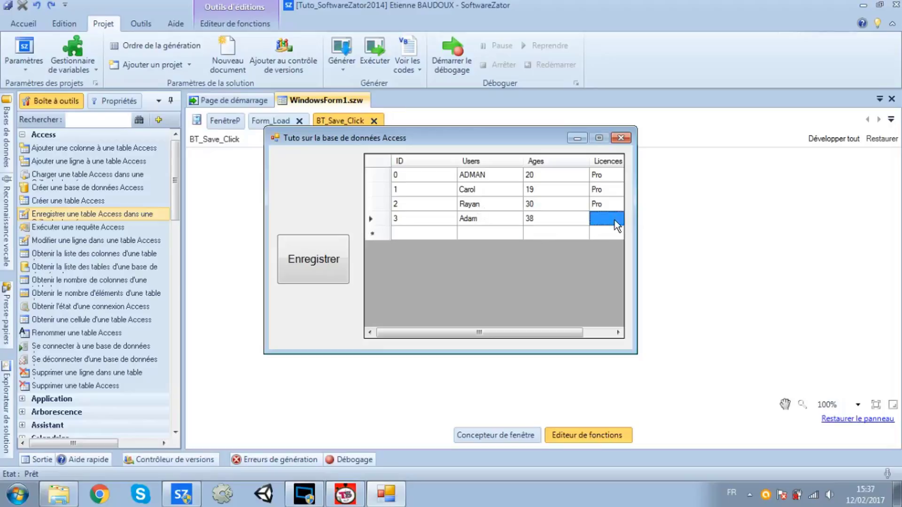
{"action": "left_click", "coordinate": [614, 219]}
{"action": "type", "text": "Essai"}
{"action": "key", "text": "Return"}
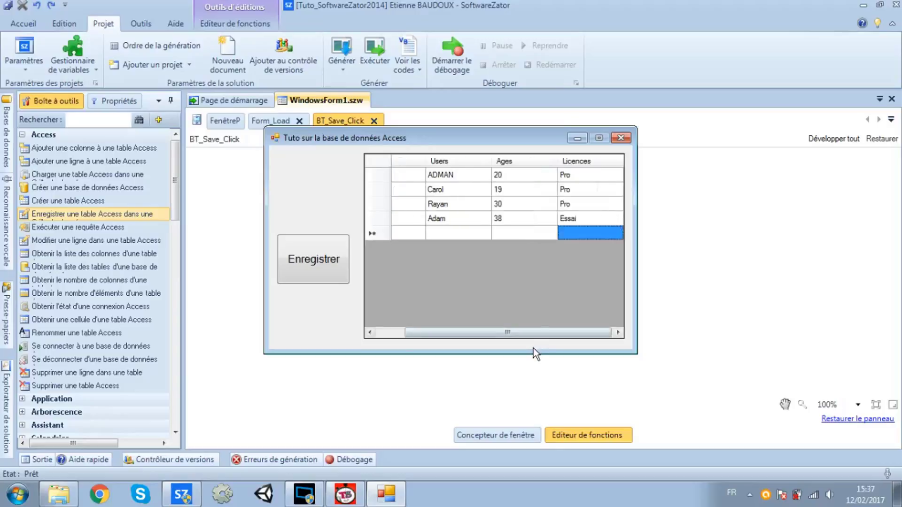
{"action": "left_click_drag", "start_coordinate": [523, 332], "coordinate": [447, 313]}
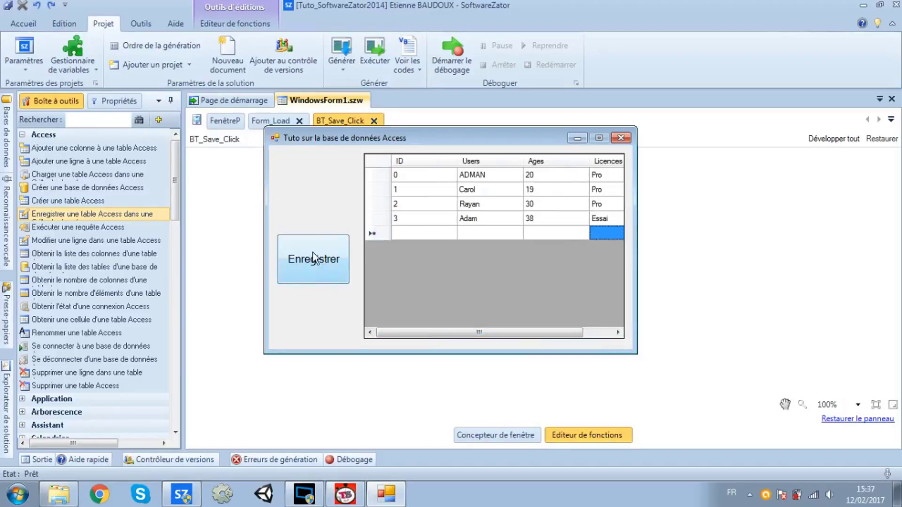
Save the grid with Enregistrer, then relaunch the form to verify the data and close it
{"action": "left_click", "coordinate": [313, 270]}
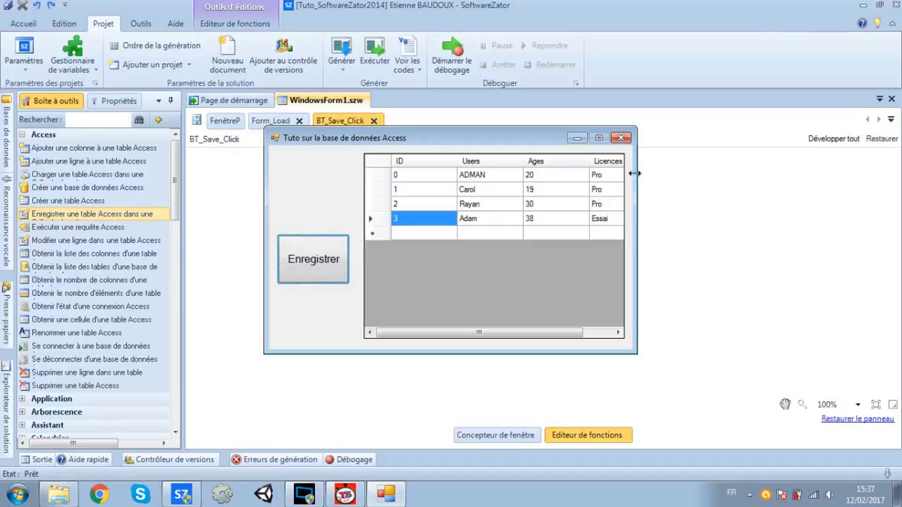
{"action": "left_click", "coordinate": [620, 138]}
{"action": "left_click", "coordinate": [372, 55]}
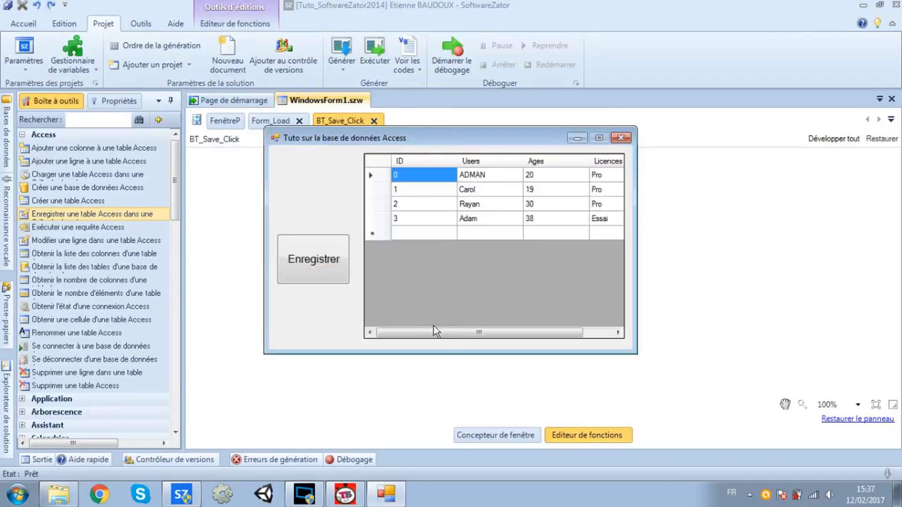
{"action": "left_click_drag", "start_coordinate": [435, 331], "coordinate": [509, 340]}
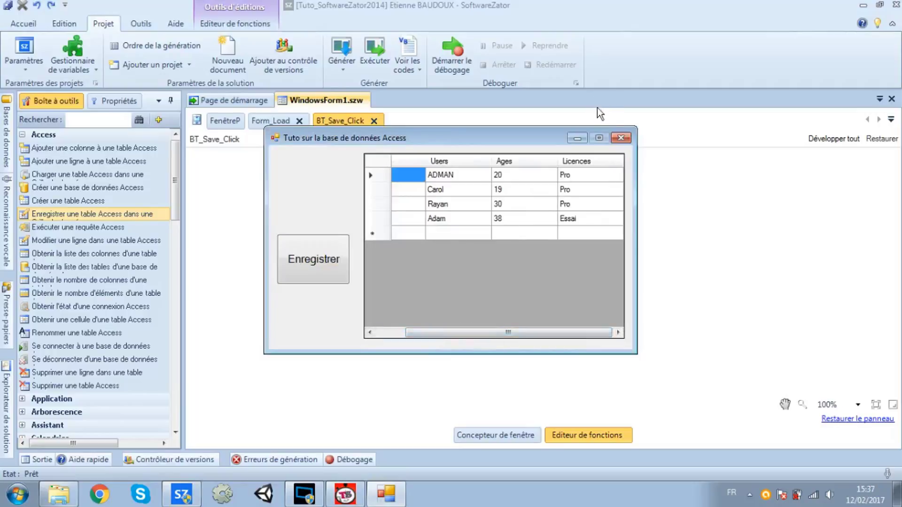
{"action": "left_click", "coordinate": [619, 138]}
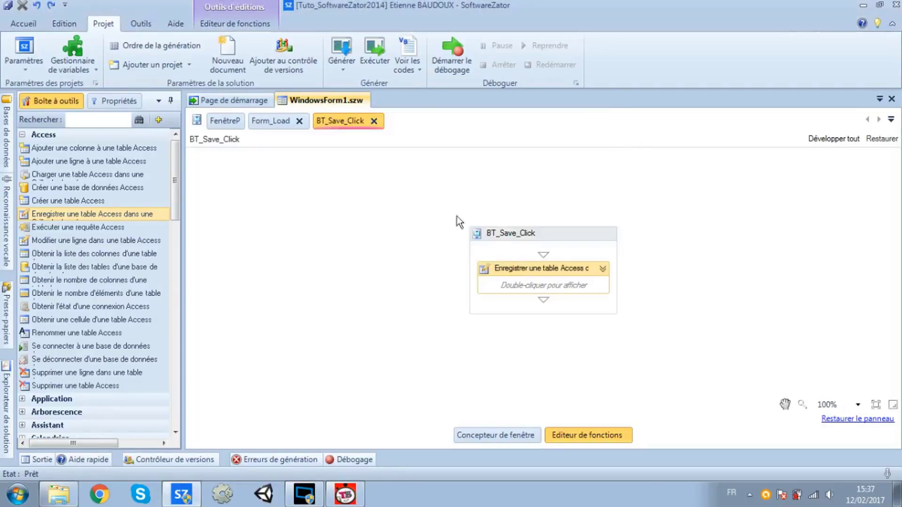
Open Database_Tuto from the Bin folder with its password and dismiss the activation notice
{"action": "left_click", "coordinate": [58, 494]}
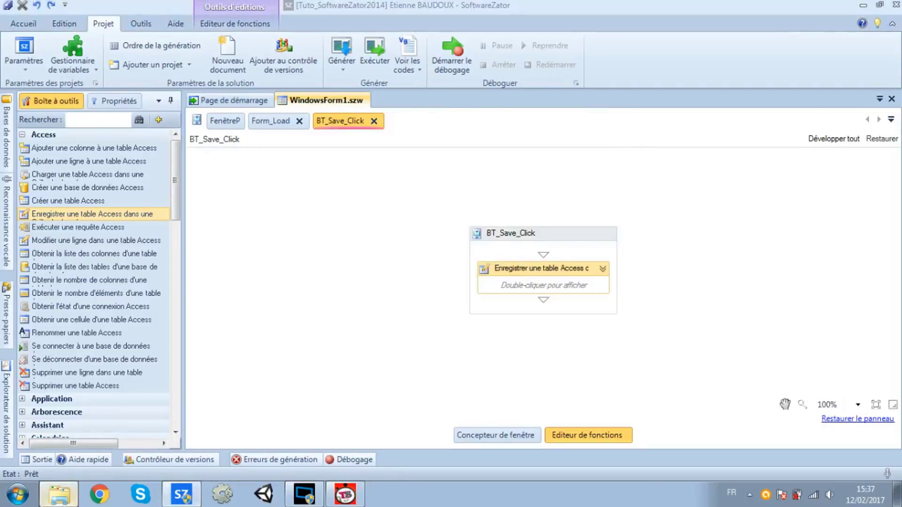
{"action": "key", "text": "Return"}
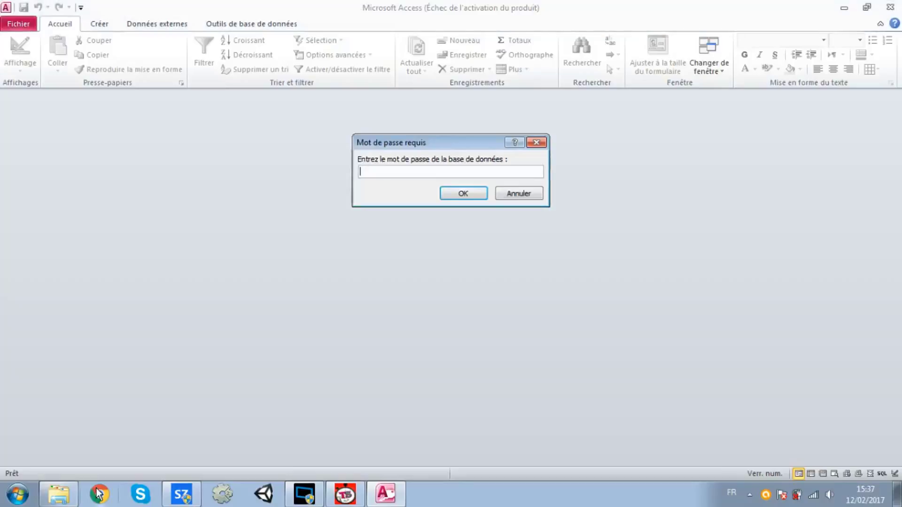
{"action": "type", "text": "******"}
{"action": "key", "text": "Return"}
{"action": "key", "text": "Return"}
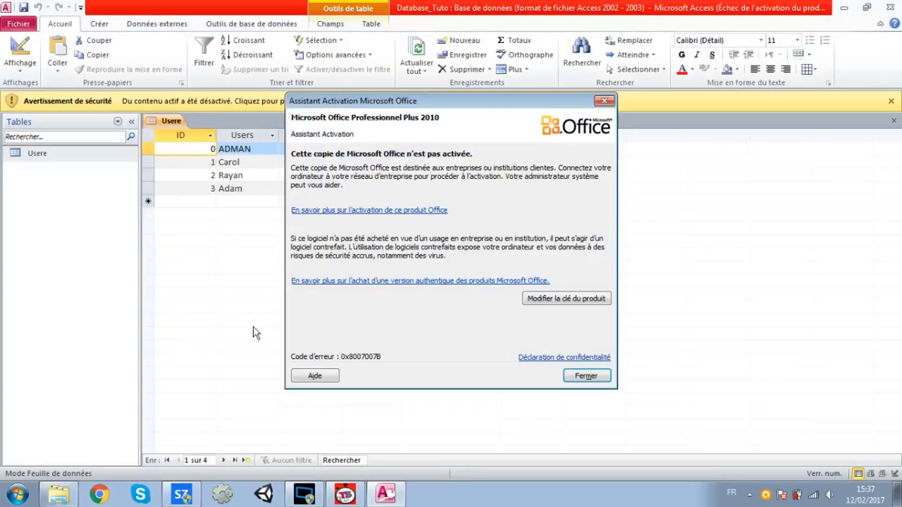
{"action": "left_click", "coordinate": [577, 375]}
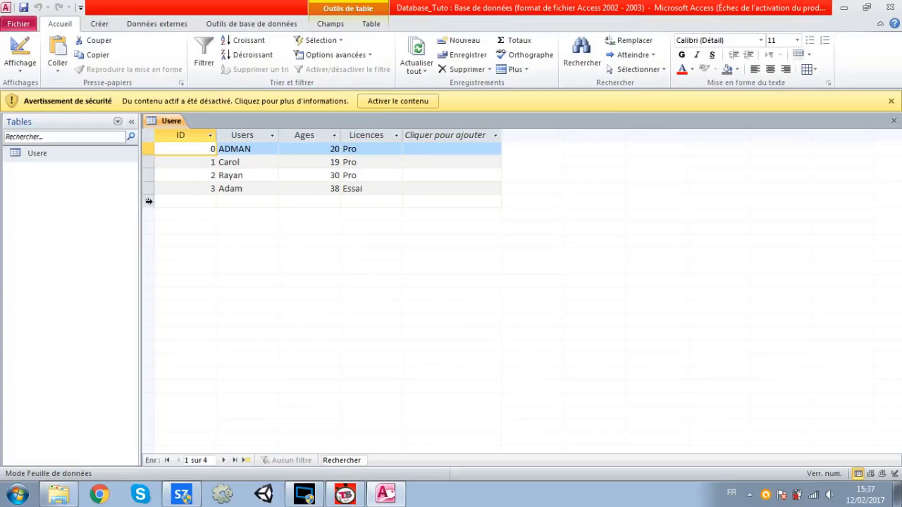
Check the Usere table's new fourth record and the first user's age 20, then close Access
{"action": "left_click", "coordinate": [144, 188]}
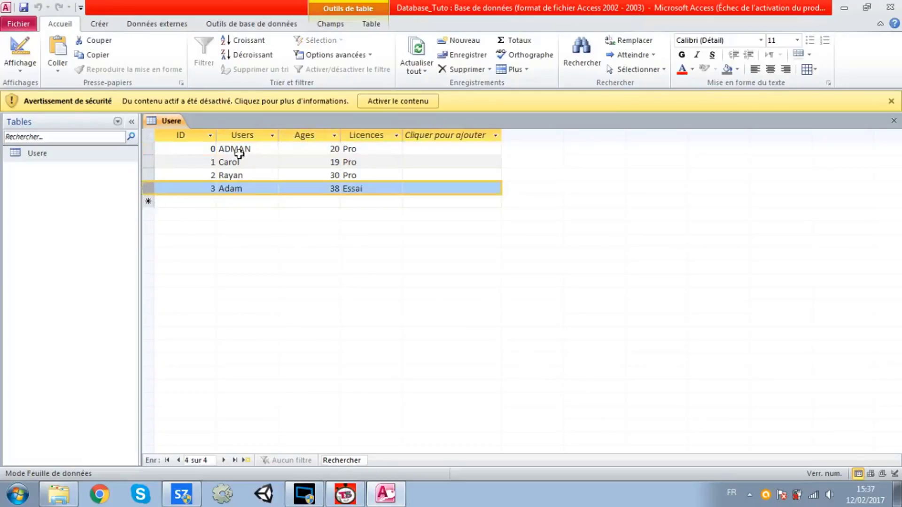
{"action": "left_click", "coordinate": [310, 144]}
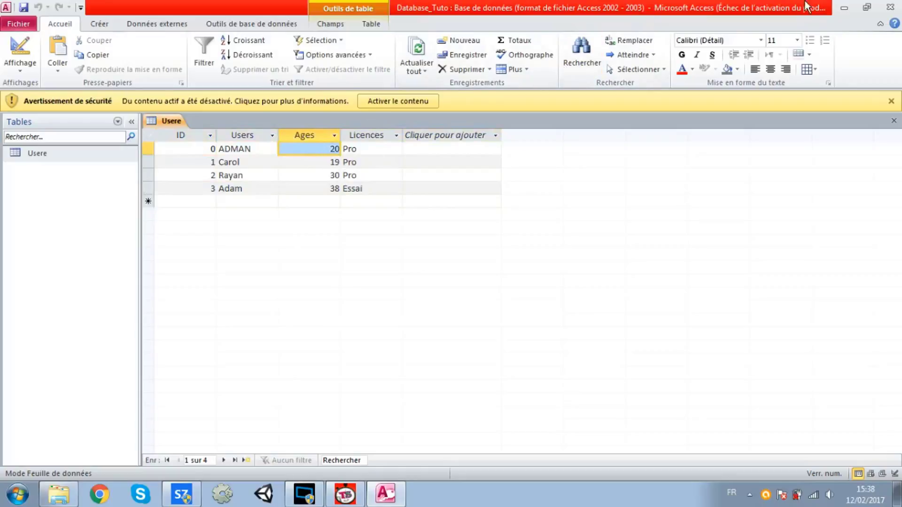
{"action": "left_click", "coordinate": [890, 6]}
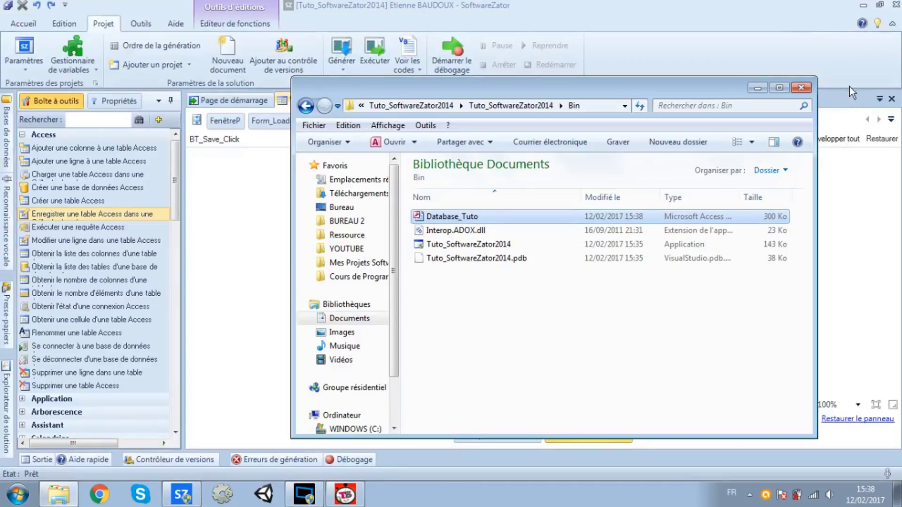
Bring SoftwareZator's BT_Save_Click editor back in front of the Explorer window
{"action": "left_click", "coordinate": [893, 162]}
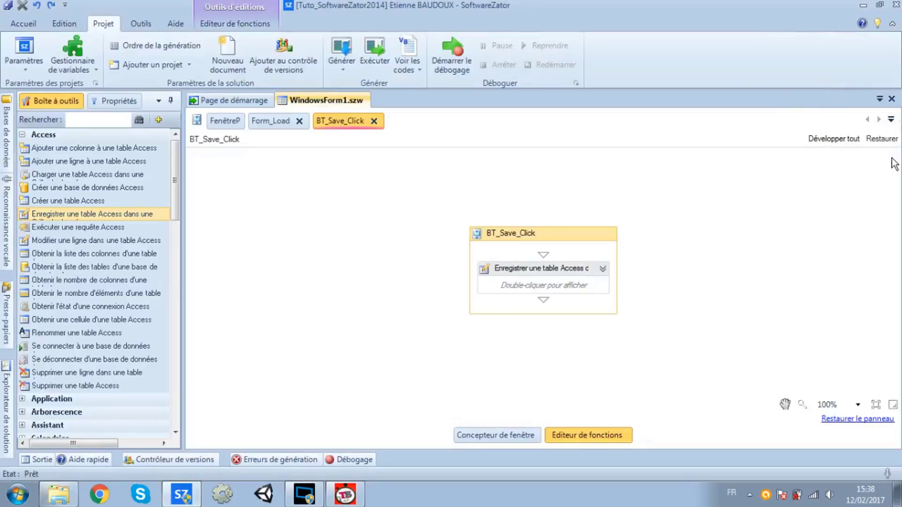